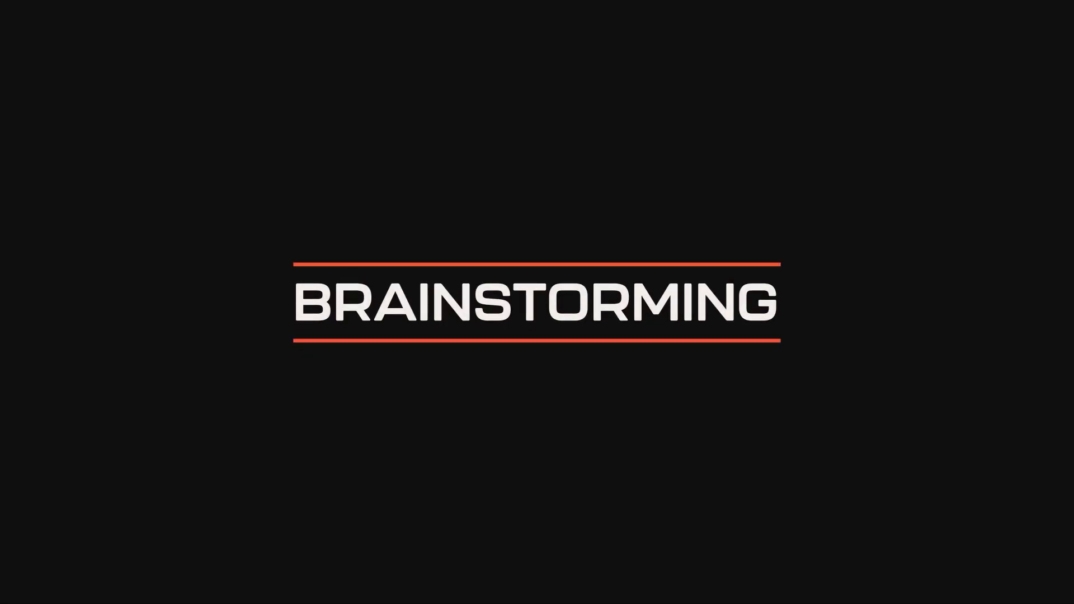
Step: Handwrite "nature" joined by a line to "clothing brand", with arrows down to "env. protection" and "eco-friendly"
mouse_move(333, 316)
mouse_down()
mouse_move(354, 306)
mouse_move(649, 306)
mouse_move(689, 282)
mouse_up()
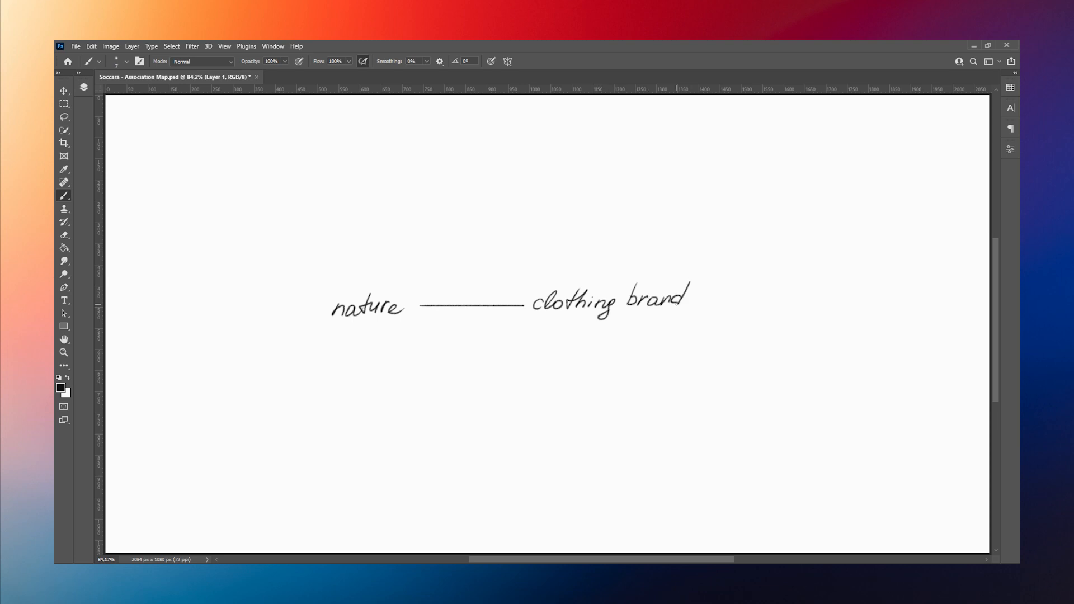
mouse_move(561, 329)
mouse_down()
mouse_move(520, 368)
mouse_move(511, 402)
mouse_move(563, 403)
mouse_up()
drag(641, 320, 659, 359)
drag(641, 389, 681, 390)
mouse_move(686, 394)
mouse_down()
mouse_move(757, 369)
mouse_move(756, 403)
mouse_up()
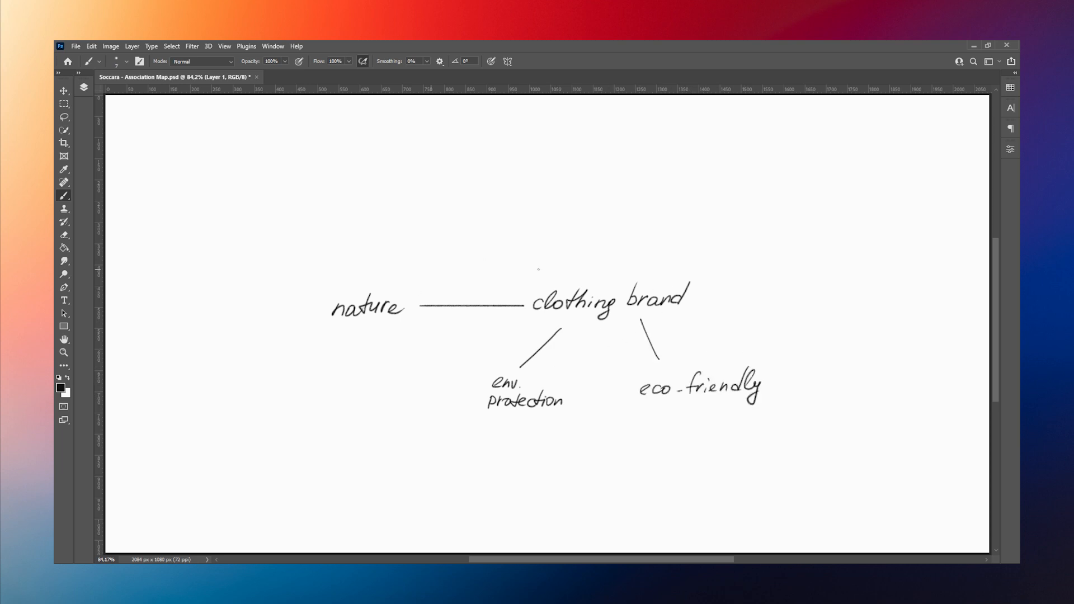
drag(661, 351, 652, 350)
Step: Draw two upward arrows from "nature" and handwrite "forest" and "animals" at their ends
drag(327, 283, 295, 207)
mouse_move(262, 181)
mouse_down()
mouse_move(251, 202)
mouse_move(282, 188)
mouse_up()
drag(283, 192, 300, 173)
drag(343, 283, 352, 212)
mouse_move(347, 219)
mouse_down()
mouse_move(345, 189)
mouse_move(395, 176)
mouse_up()
Step: Draw two more arrows up from "nature" and handwrite "trees" and "mountains" at their ends
mouse_move(383, 276)
mouse_down()
mouse_move(424, 220)
mouse_move(424, 230)
mouse_up()
drag(421, 178, 417, 197)
drag(413, 190, 428, 189)
drag(426, 194, 452, 199)
drag(416, 287, 503, 226)
mouse_move(492, 227)
mouse_down()
mouse_move(500, 236)
mouse_move(519, 206)
mouse_move(538, 205)
mouse_up()
drag(541, 194, 569, 206)
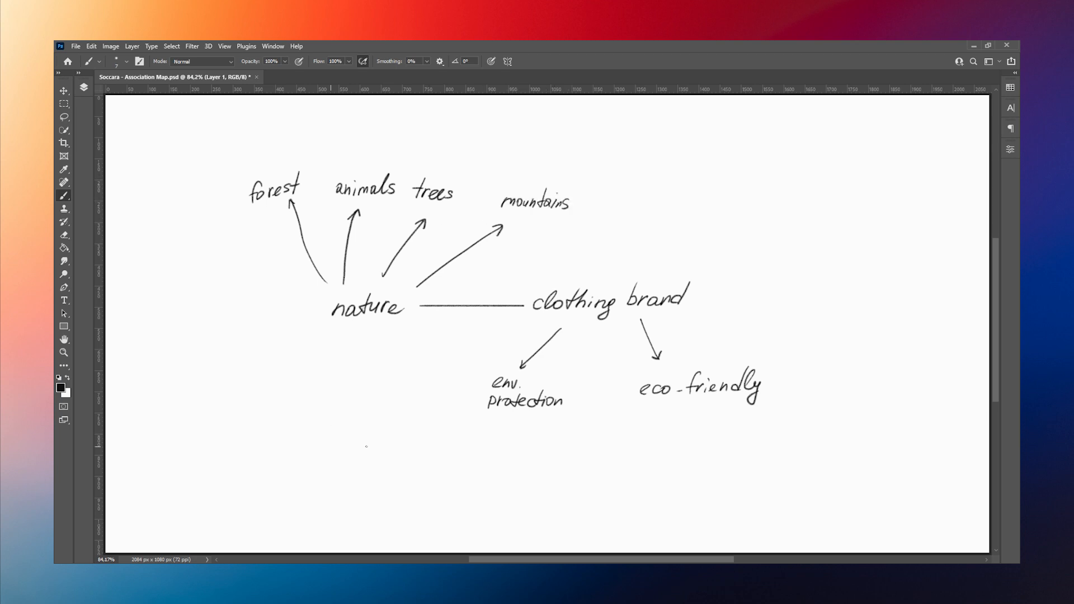
Step: Draw an arrow from "env. protection" down to a handwritten "shield ?" note
mouse_move(477, 403)
mouse_down()
mouse_move(390, 447)
mouse_move(410, 442)
mouse_move(382, 472)
mouse_up()
drag(391, 453, 403, 472)
mouse_move(404, 464)
mouse_down()
mouse_move(432, 450)
mouse_move(448, 461)
mouse_up()
click(447, 468)
Step: Sketch three small shield icons beside "shield ?", two of them with a leaf-vein motif inside
mouse_move(309, 450)
mouse_down()
mouse_move(338, 478)
mouse_move(311, 448)
mouse_move(316, 489)
mouse_move(339, 479)
mouse_up()
mouse_move(241, 474)
mouse_down()
mouse_move(253, 499)
mouse_move(269, 472)
mouse_up()
mouse_move(261, 431)
mouse_down()
mouse_move(275, 455)
mouse_move(289, 430)
mouse_move(276, 454)
mouse_up()
mouse_move(271, 439)
mouse_down()
mouse_move(320, 491)
mouse_move(323, 469)
mouse_up()
drag(311, 471, 334, 476)
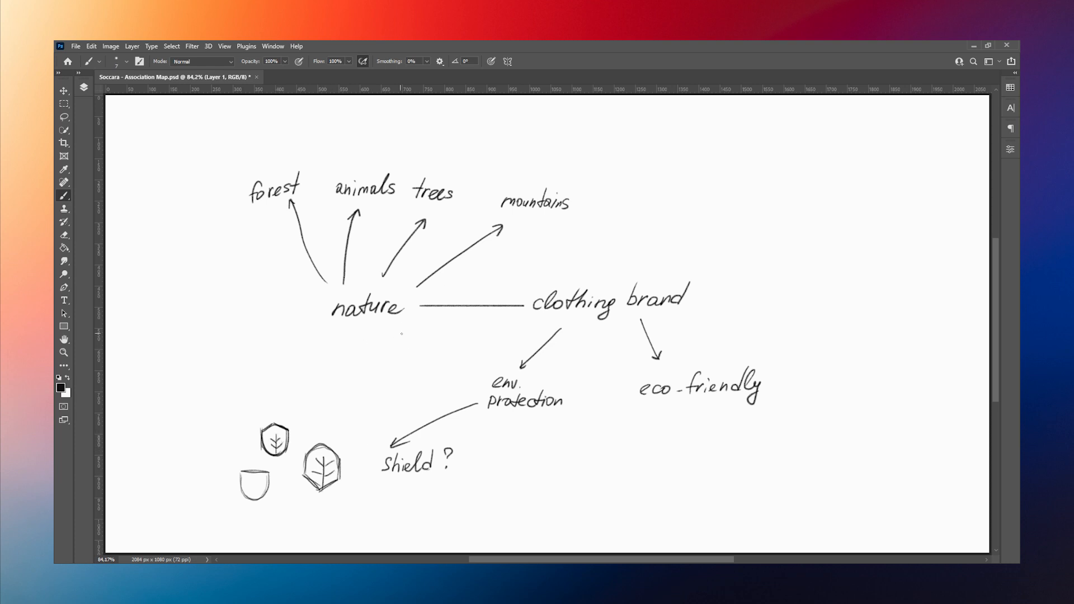
Step: Enlarge the brush, change its colour to bright green, and circle "forest" and "mountains"
key(bracketright)
key(bracketright)
drag(267, 168, 253, 175)
key(ctrl+z)
click(60, 387)
click(171, 363)
click(271, 350)
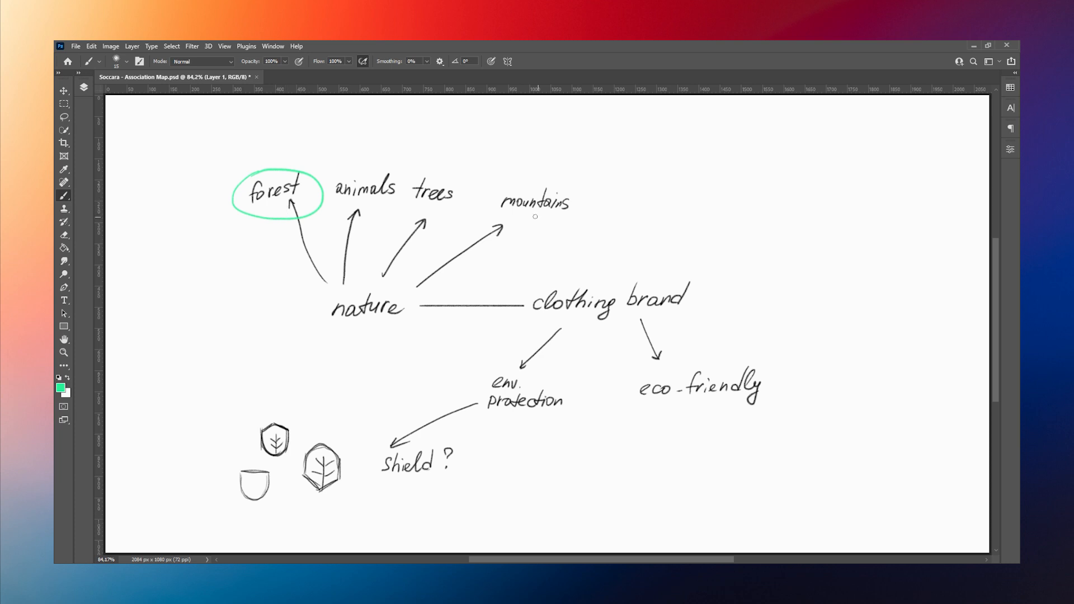
drag(528, 179, 518, 180)
Step: Set the foreground colour back to dark grey 191919 and shrink the brush for writing
alt+click(343, 279)
click(61, 387)
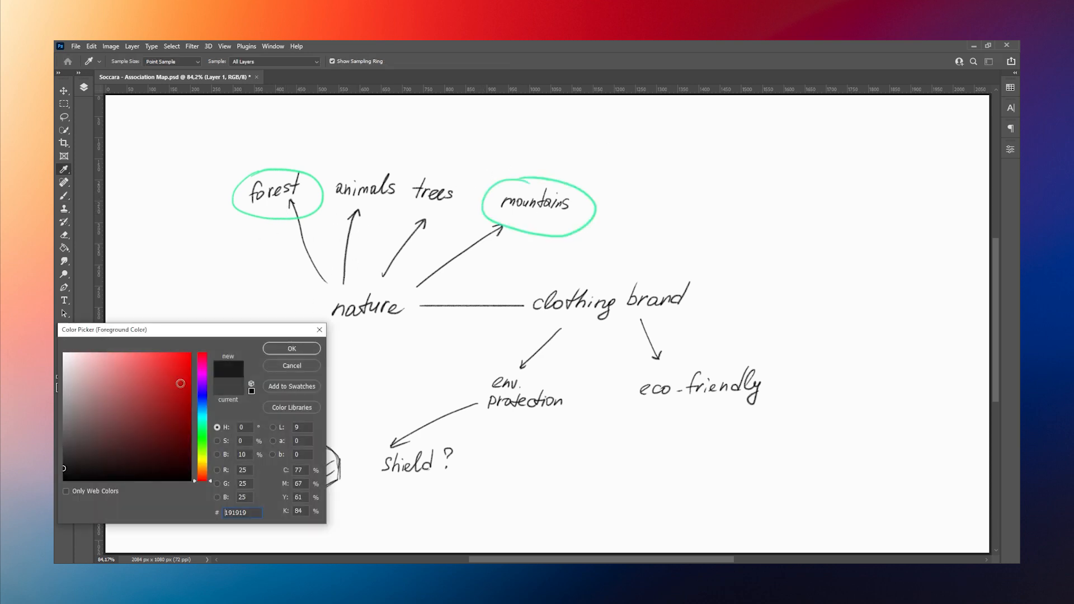
click(280, 350)
key(bracketleft)
key(bracketleft)
key(bracketleft)
key(bracketleft)
key(Delete)
key(ctrl+z)
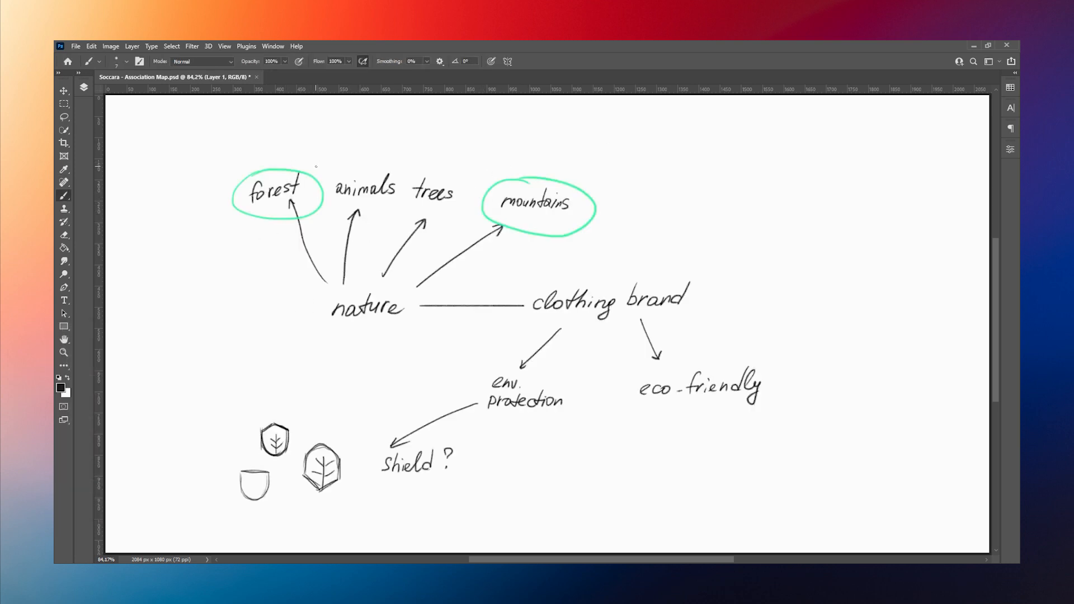
Step: Connect "forest" and "trees" with a curved line and handwrite "TRee" above where it peaks
drag(313, 167, 419, 175)
mouse_move(343, 144)
mouse_down()
mouse_move(370, 139)
mouse_move(359, 106)
mouse_up()
drag(352, 107, 352, 122)
drag(362, 121, 387, 121)
Step: Draw an arrow from "TRee" to a handwritten "Spruce ?" and sketch a small line-drawn spruce beside it
drag(391, 116, 514, 115)
drag(506, 110, 533, 128)
mouse_move(546, 115)
mouse_down()
mouse_move(544, 133)
mouse_move(562, 125)
mouse_up()
drag(566, 115, 587, 128)
drag(591, 123, 601, 127)
drag(614, 108, 655, 160)
mouse_move(651, 128)
mouse_down()
mouse_move(660, 118)
mouse_move(671, 132)
mouse_up()
Step: Sketch a flat-topped shield beside the small spruce, filled with a central trunk and sloping spruce branches
mouse_move(649, 139)
mouse_down()
mouse_move(669, 140)
mouse_move(713, 183)
mouse_up()
mouse_move(698, 151)
mouse_down()
mouse_move(748, 151)
mouse_move(748, 166)
mouse_up()
mouse_move(693, 132)
mouse_down()
mouse_move(712, 206)
mouse_move(764, 132)
mouse_up()
drag(764, 132, 710, 209)
drag(728, 136, 716, 195)
mouse_move(728, 153)
mouse_down()
mouse_move(702, 167)
mouse_move(759, 161)
mouse_up()
drag(726, 154, 743, 167)
drag(699, 181, 739, 186)
drag(703, 147, 689, 153)
mouse_move(711, 161)
mouse_down()
mouse_move(683, 171)
mouse_move(689, 189)
mouse_up()
drag(734, 184, 746, 192)
drag(738, 163, 756, 177)
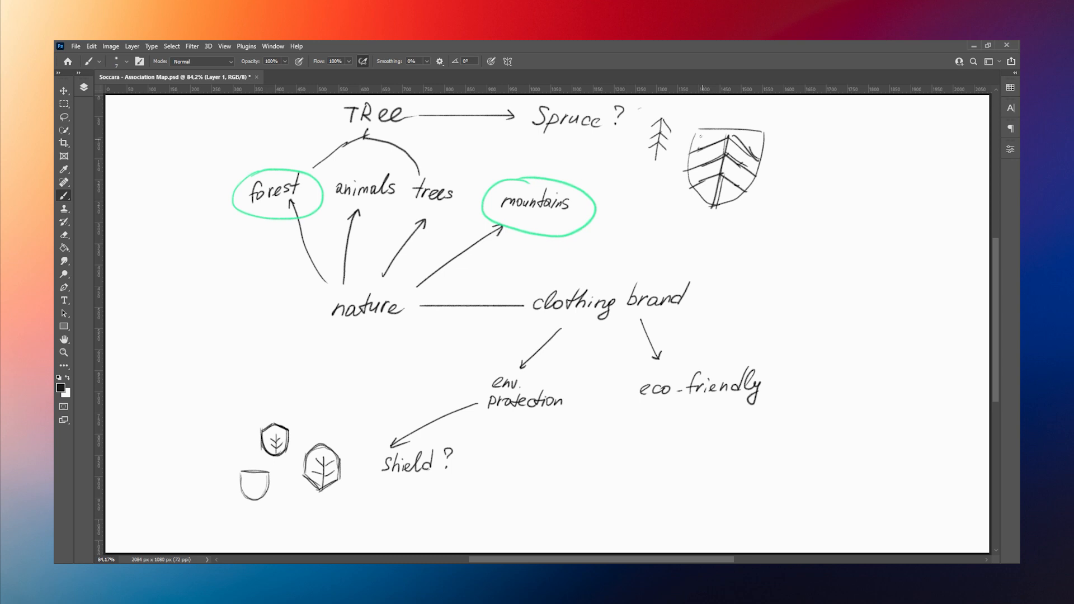
Step: Reinforce the flat-topped shield's outline and spruce branches with additional strokes
drag(698, 130, 709, 208)
drag(772, 136, 712, 210)
drag(703, 128, 765, 128)
drag(690, 152, 761, 167)
drag(686, 177, 753, 158)
drag(686, 193, 747, 199)
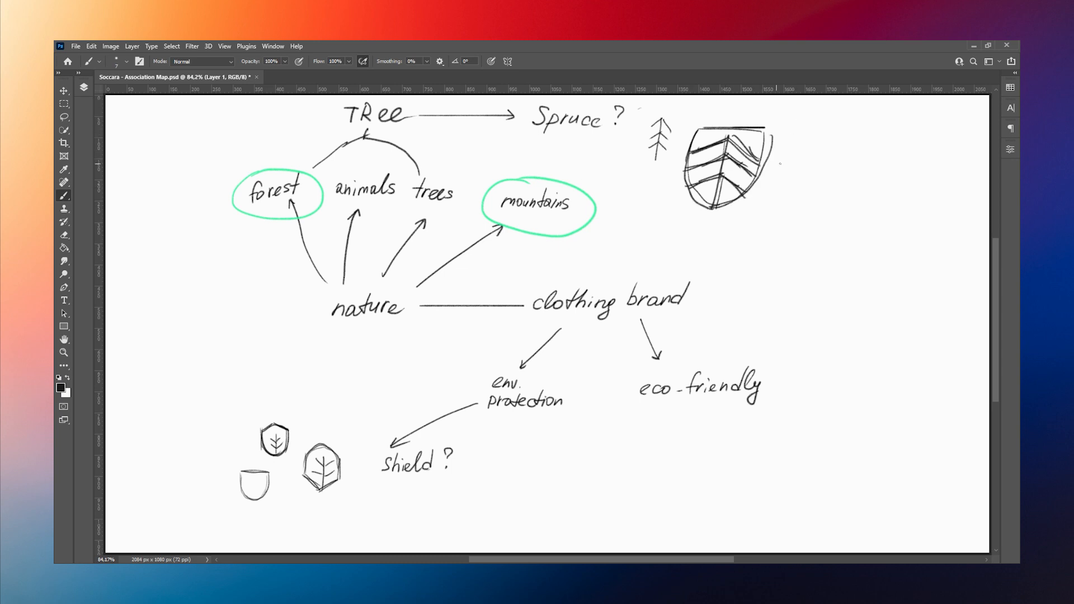
Step: Sketch a second, smaller shield with a pointed top and spruce branches to the right of the first
mouse_move(811, 168)
mouse_down()
mouse_move(843, 149)
mouse_move(868, 175)
mouse_up()
mouse_move(811, 168)
mouse_down()
mouse_move(812, 191)
mouse_move(866, 175)
mouse_move(870, 206)
mouse_up()
drag(845, 149, 840, 215)
drag(845, 149, 843, 213)
mouse_move(846, 154)
mouse_down()
mouse_move(866, 173)
mouse_move(846, 174)
mouse_up()
drag(815, 164, 847, 149)
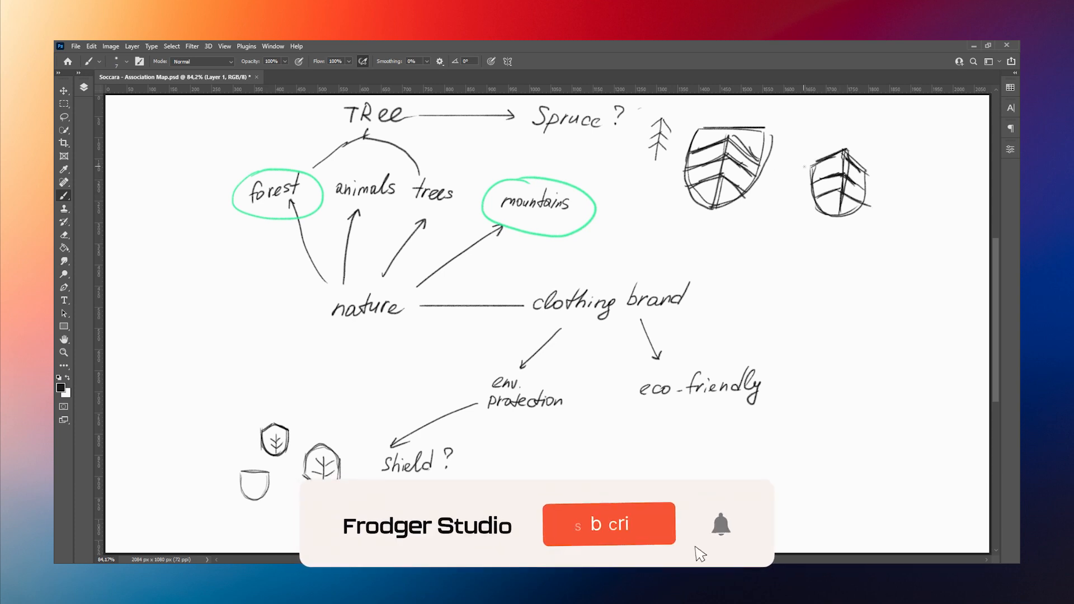
Step: Draw an arrow down from "forest" and handwrite "freedom" with a plus sign below it
drag(243, 223, 207, 292)
drag(204, 280, 215, 285)
drag(169, 320, 162, 352)
drag(159, 336, 174, 336)
mouse_move(178, 339)
mouse_down()
mouse_move(238, 327)
mouse_move(197, 373)
mouse_up()
drag(188, 365, 212, 359)
Step: Draw a long arrow from "mountains" that branches up to a handwritten "strength +"
mouse_move(606, 221)
mouse_down()
mouse_move(792, 304)
mouse_move(776, 309)
mouse_up()
drag(847, 273, 835, 287)
mouse_move(864, 267)
mouse_down()
mouse_move(856, 288)
mouse_move(867, 277)
mouse_up()
mouse_move(867, 290)
mouse_down()
mouse_move(906, 286)
mouse_move(898, 305)
mouse_up()
mouse_move(926, 263)
mouse_down()
mouse_move(933, 291)
mouse_move(974, 284)
mouse_up()
drag(964, 274, 963, 297)
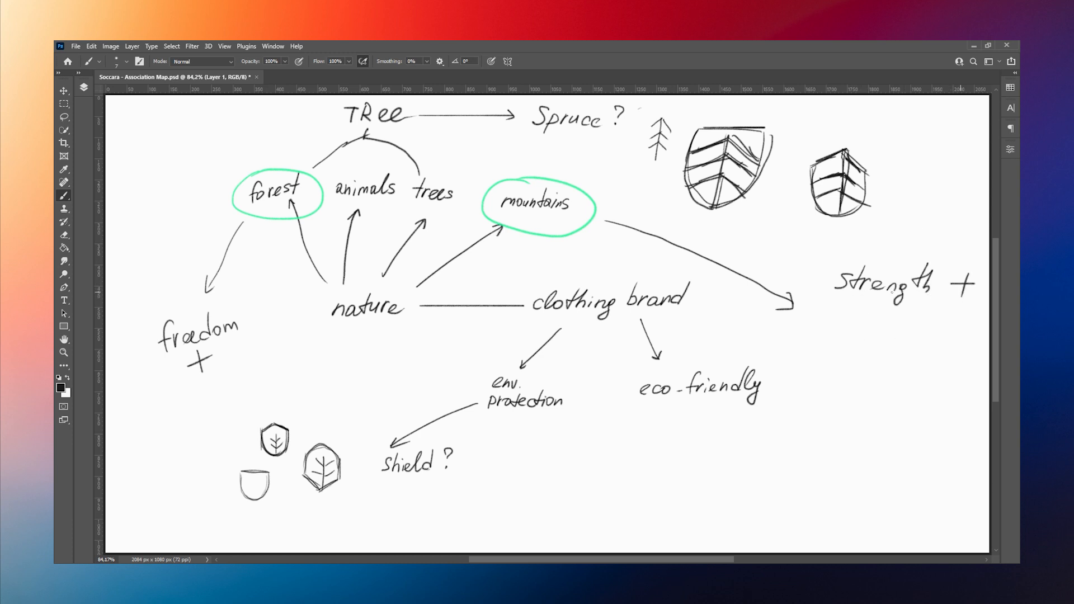
drag(790, 298, 825, 277)
Step: Add a second branch from the long mountains arrow leading to a handwritten "confidence +"
drag(812, 278, 830, 349)
mouse_move(827, 340)
mouse_down()
mouse_move(821, 349)
mouse_move(876, 349)
mouse_up()
mouse_move(891, 337)
mouse_down()
mouse_move(882, 355)
mouse_move(896, 354)
mouse_up()
drag(901, 339, 891, 356)
drag(903, 353, 923, 355)
drag(929, 352, 946, 355)
drag(949, 348, 973, 346)
drag(964, 332, 962, 356)
Step: Change the brush colour to red, underline "strength", "confidence" and "freedom", and mark the "TRee" and "Spruce ?" row
click(60, 387)
drag(829, 298, 940, 298)
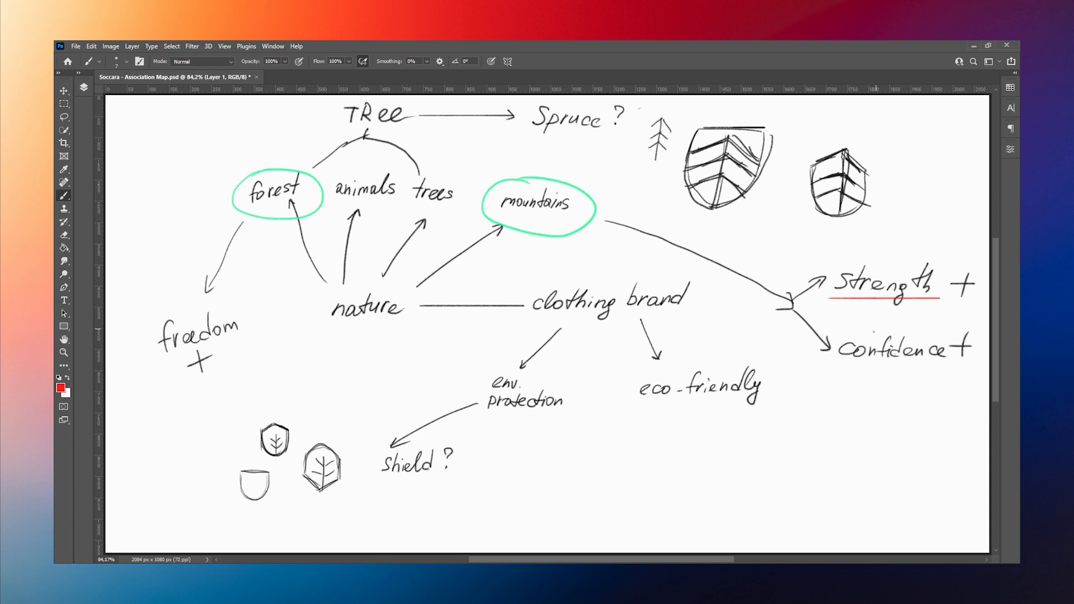
drag(832, 367, 967, 367)
drag(160, 367, 240, 338)
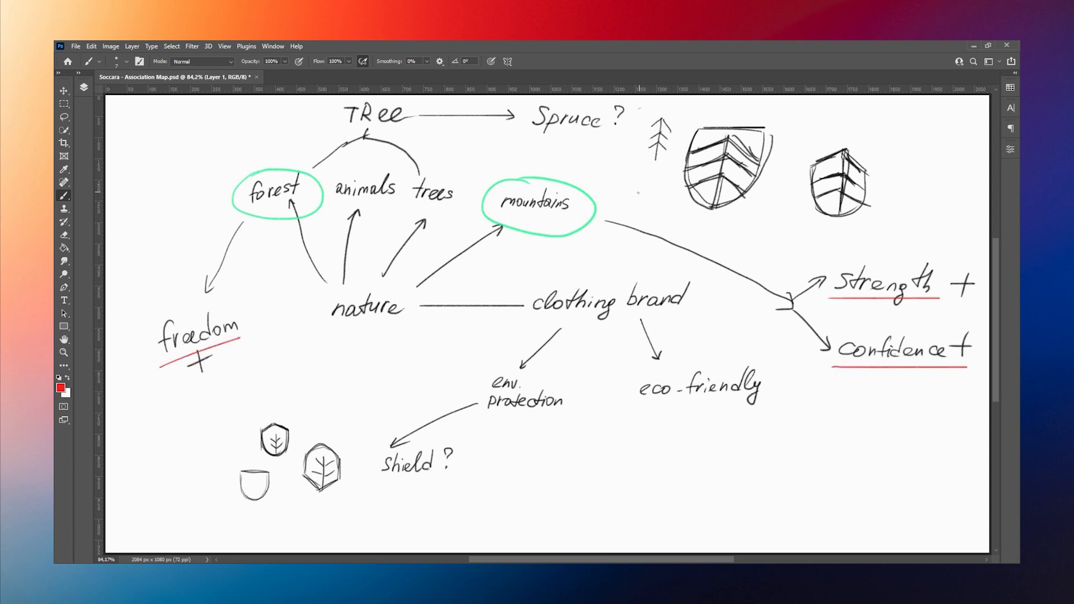
drag(330, 125, 653, 125)
key(ctrl+z)
mouse_move(342, 135)
mouse_down()
mouse_move(628, 135)
mouse_move(713, 110)
mouse_up()
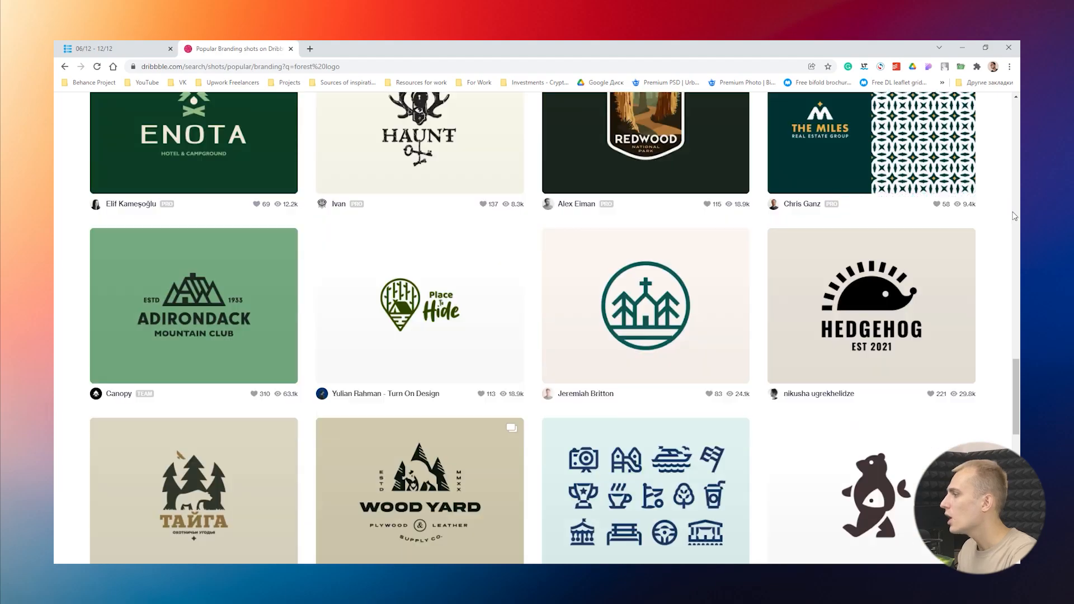
Step: In the browser, capture the yellow round tree logo and the red striped tree logo from Dribbble's forest logo results
scroll(1019, 409, down, 15)
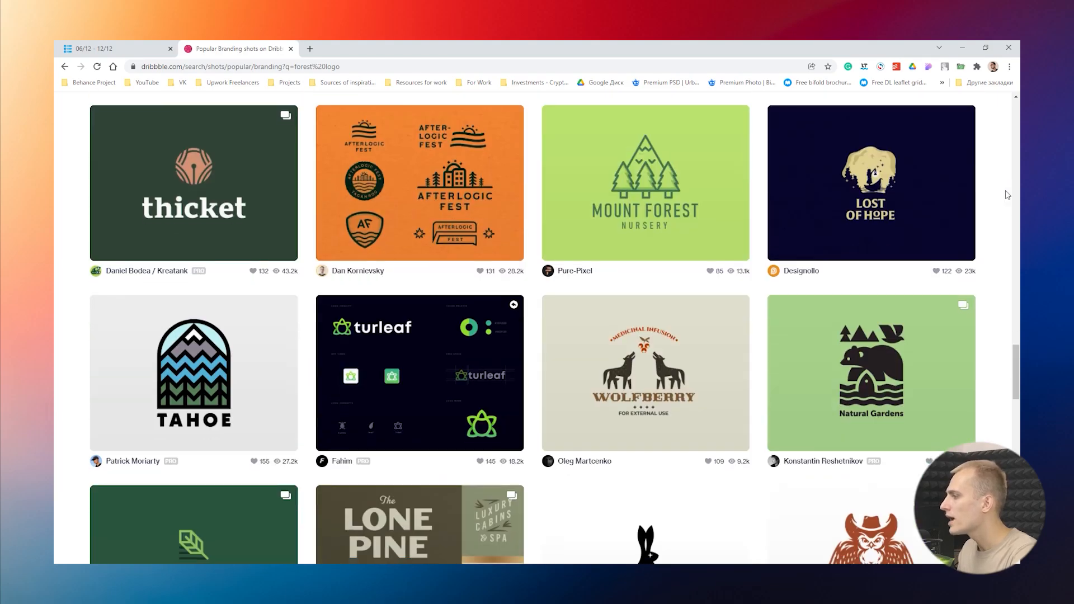
scroll(1019, 408, down, 15)
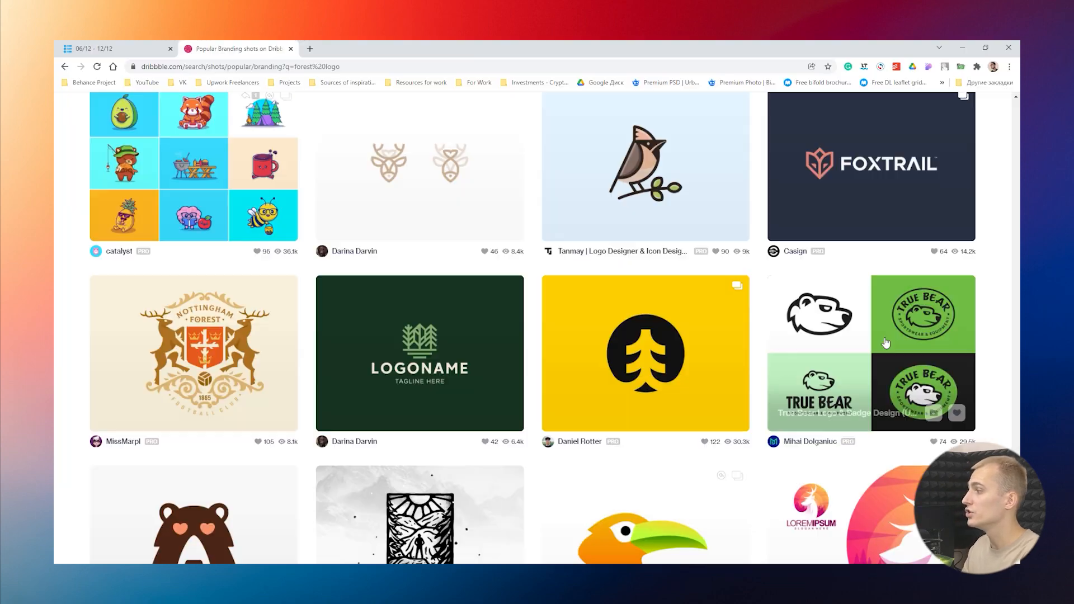
scroll(1018, 386, down, 20)
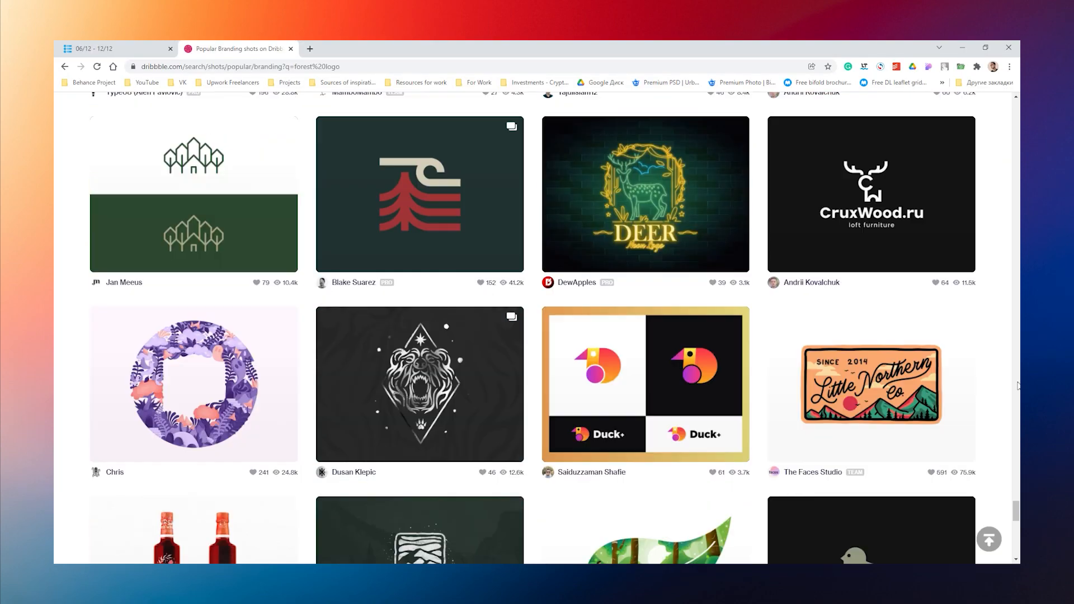
key(super+shift+s)
drag(316, 124, 523, 281)
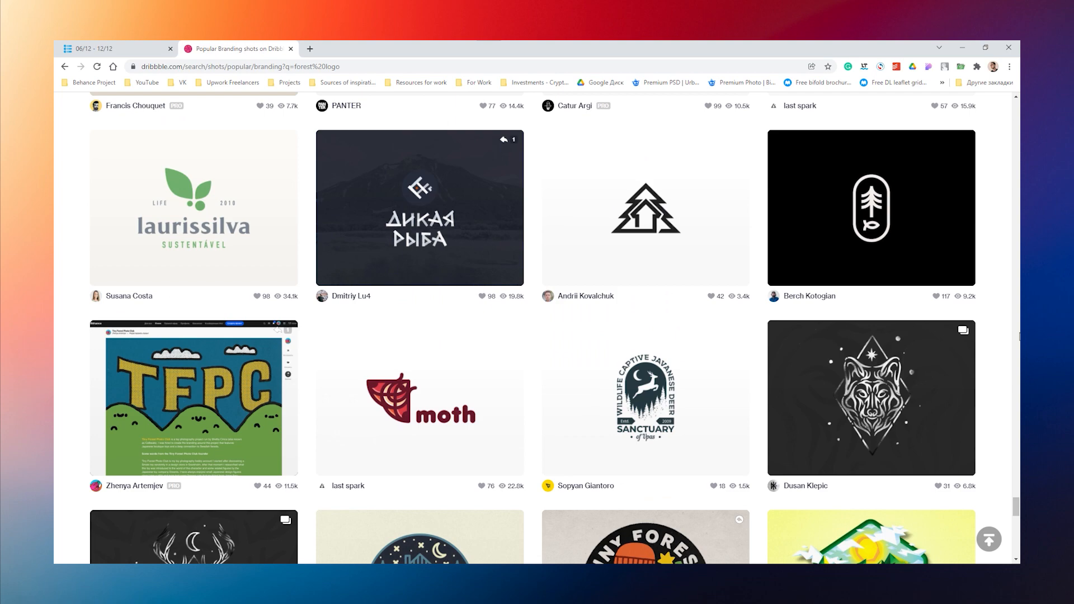
Step: Capture the white capsule-shaped tree-and-fish logo on black for the Illustrator mood board
key(super+shift+s)
drag(827, 128, 918, 283)
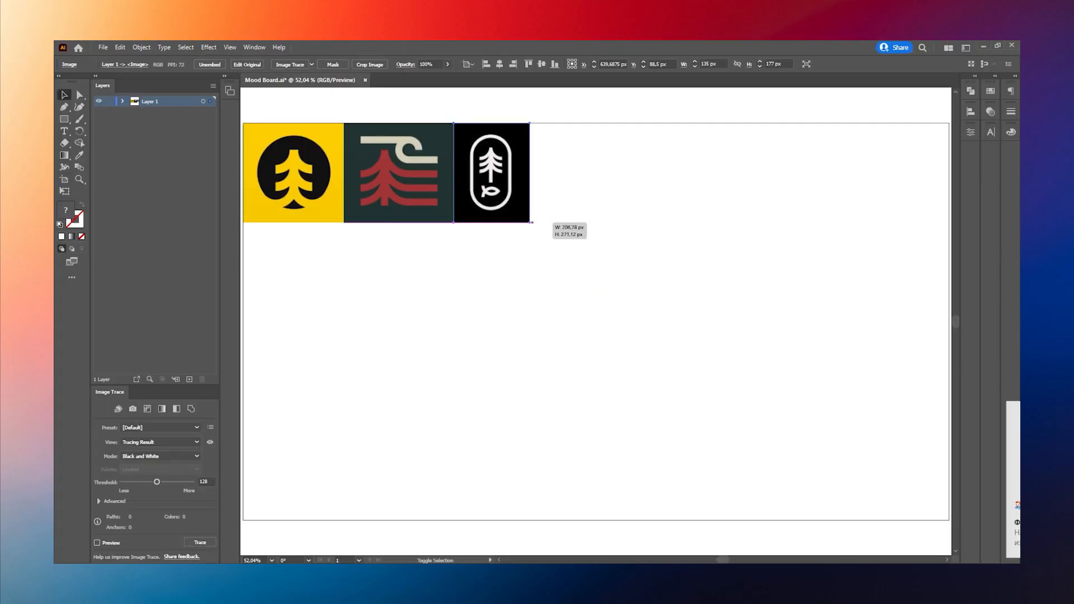
key(alt+Tab)
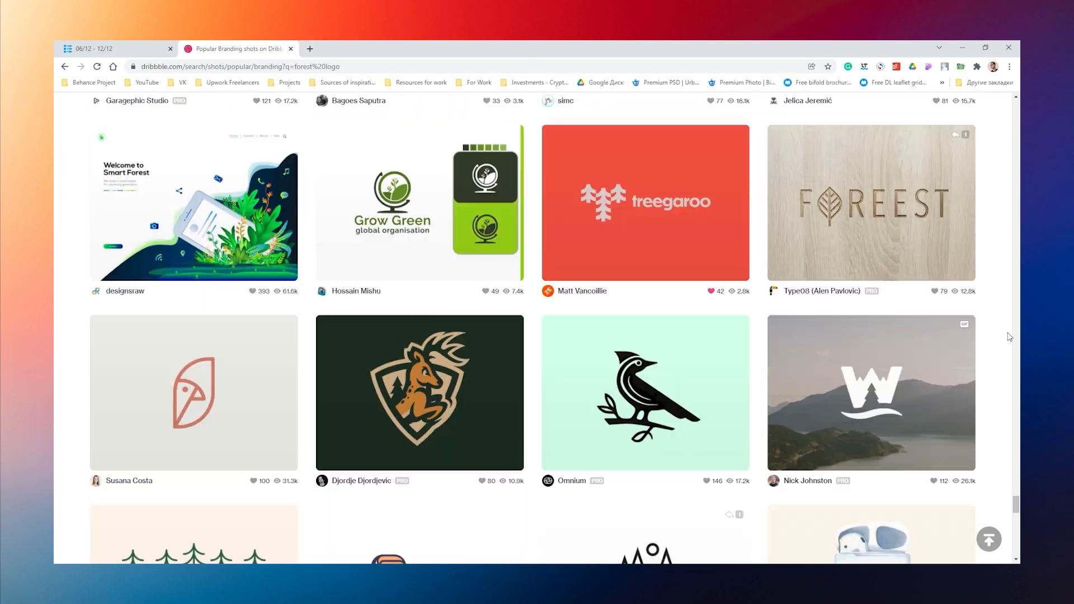
Step: Capture the red treegaroo logo and place it in the Illustrator mood board's second row
key(super+shift+s)
drag(542, 124, 750, 281)
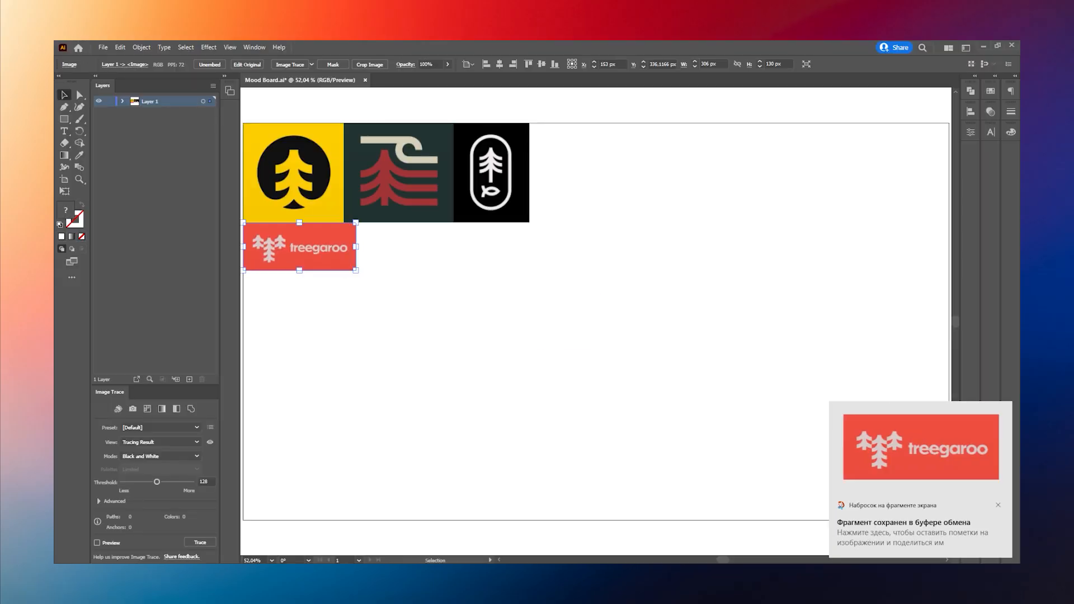
key(alt+Tab)
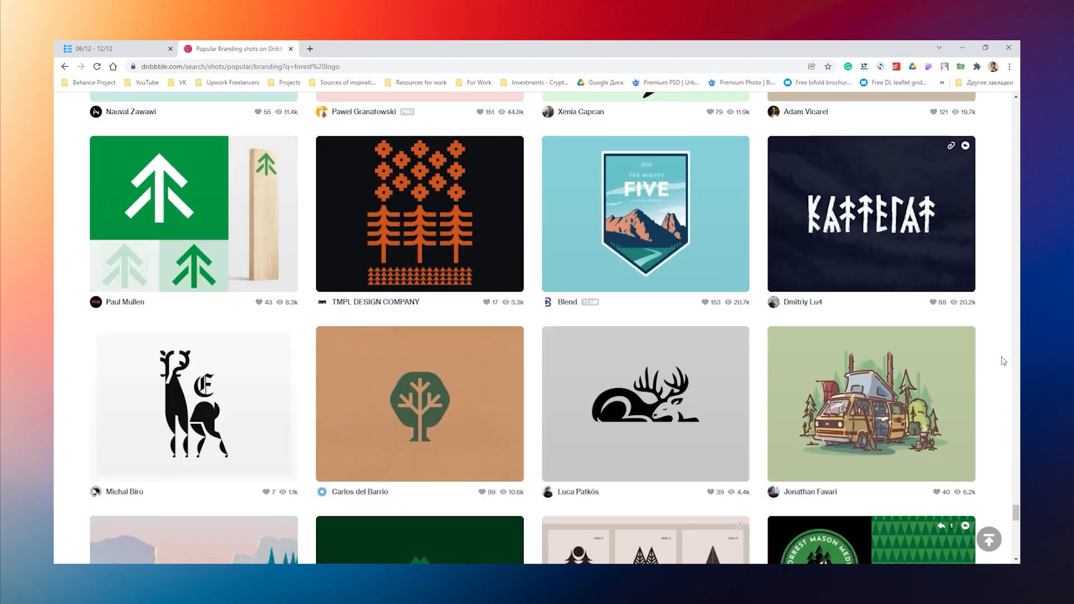
Step: Capture the green arrow-shaped tree logo from Dribbble and place it beside treegaroo on the Illustrator mood board
key(super+shift+s)
drag(90, 136, 229, 239)
key(alt+Tab)
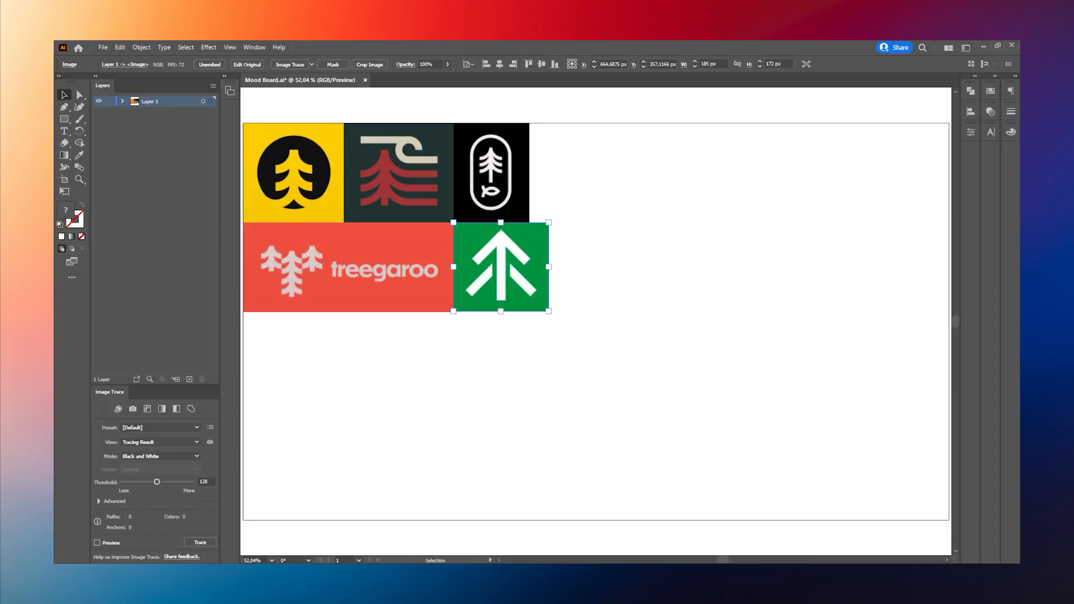
key(ctrl+0)
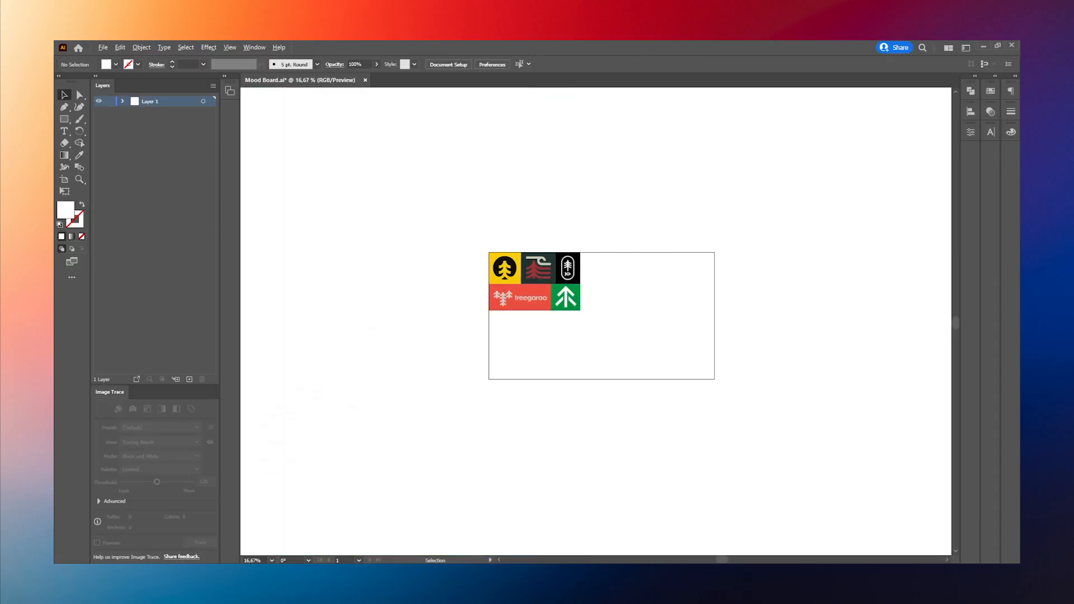
key(alt+Tab)
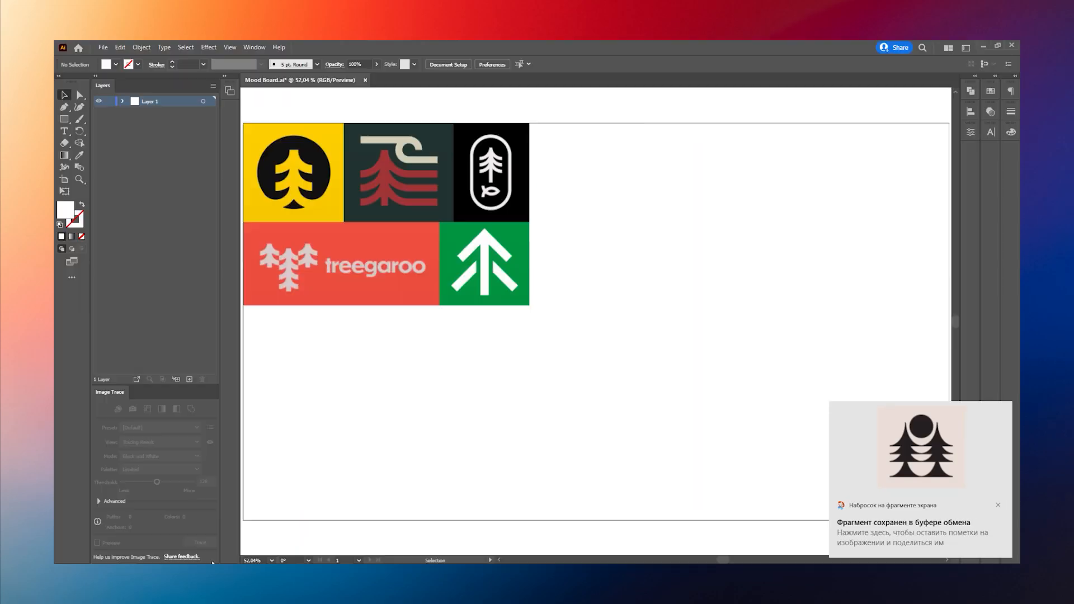
Step: Add the Arbor 1 tile to the mood board beside the green tree logo and close its Dribbble page
key(ctrl+v)
drag(613, 301, 619, 305)
click(688, 313)
key(alt+Tab)
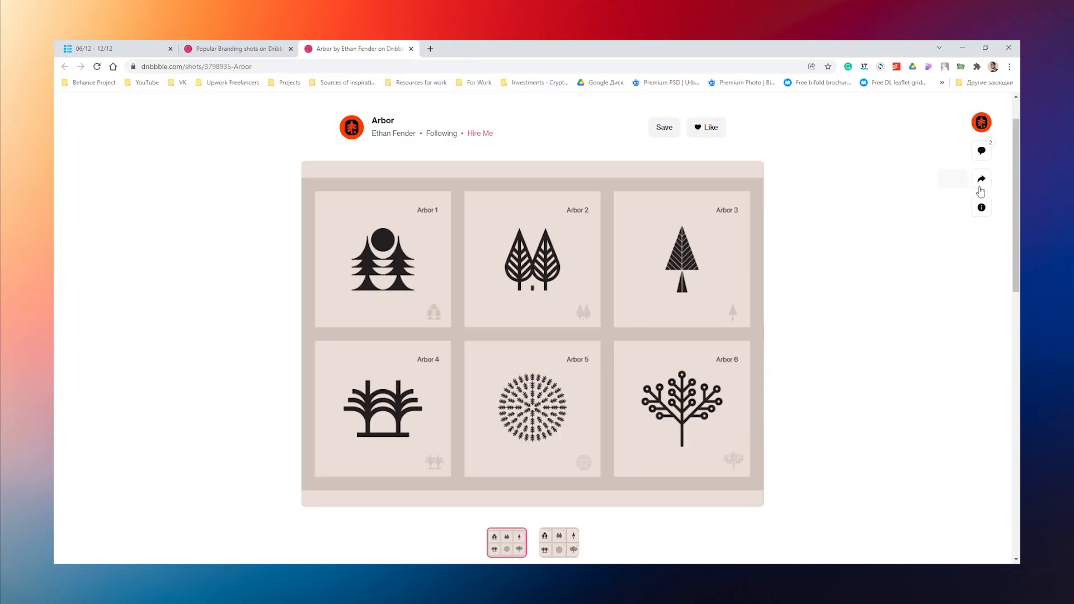
key(ctrl+w)
Step: Find the unigrow logo in the Dribbble results and add it to the mood board below the second row
scroll(1008, 324, down, 15)
scroll(1005, 389, down, 3)
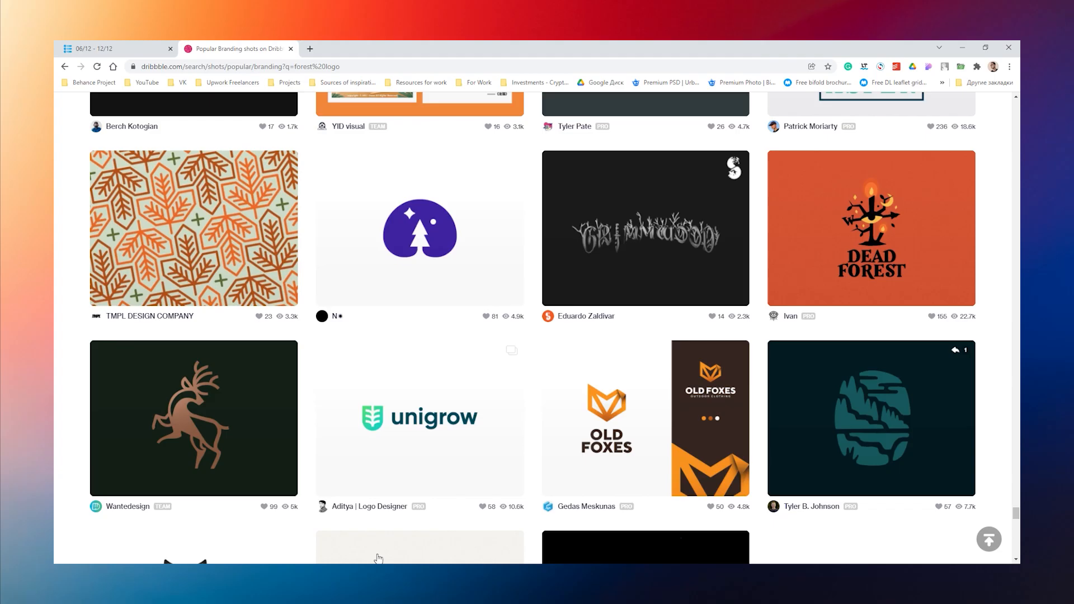
key(ctrl+v)
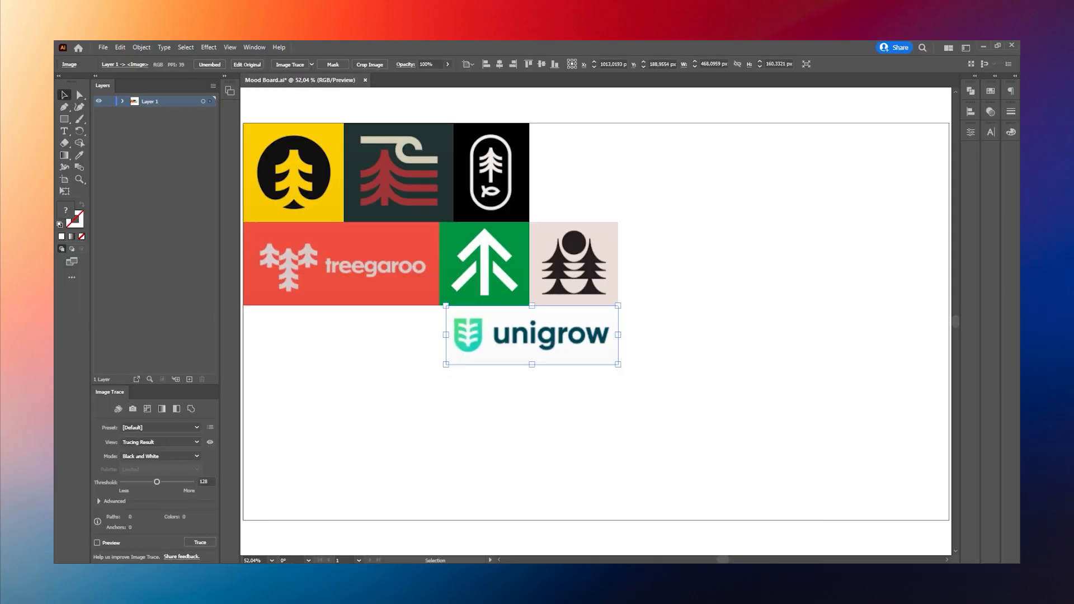
key(alt+Tab)
Step: Capture the green-framed tree with a red sun and place it after the capsule logo in the mood board's first row
scroll(627, 336, down, 10)
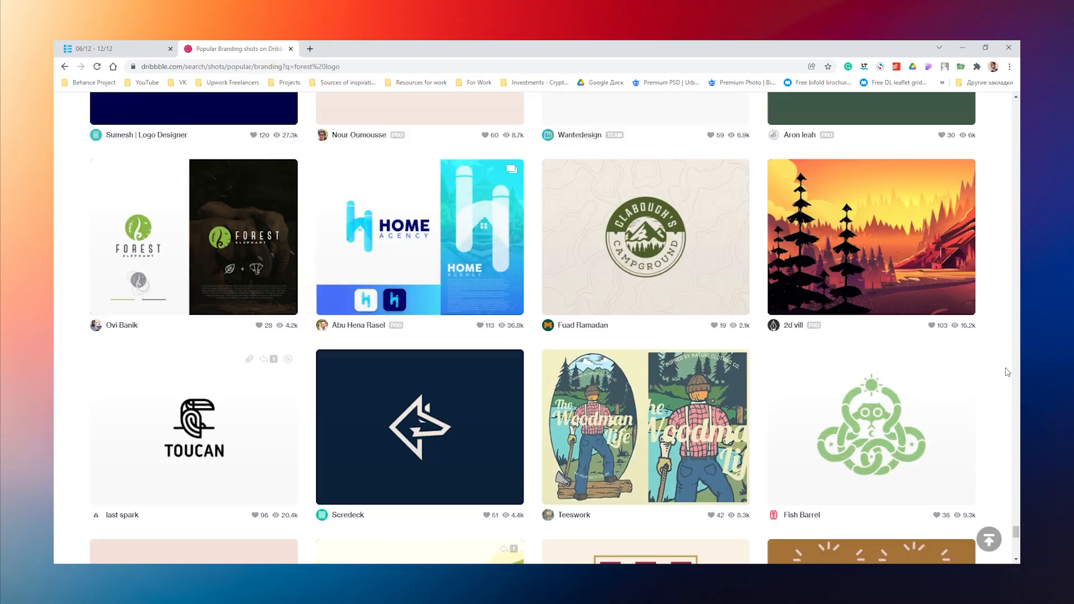
key(super+shift+s)
drag(562, 289, 629, 387)
key(alt+Tab)
key(ctrl+v)
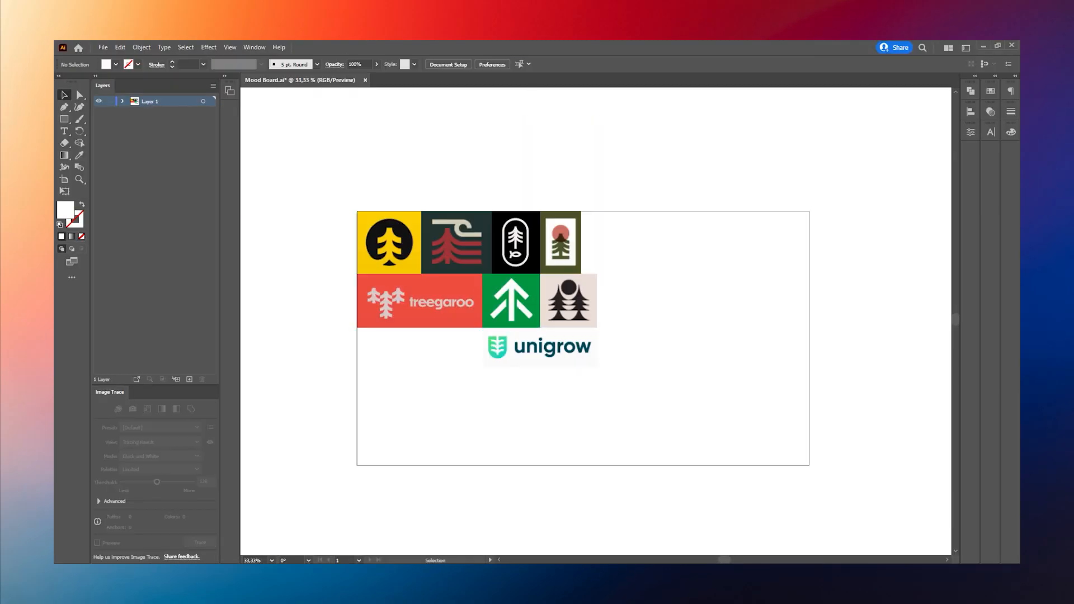
Step: Add the Morikawa leaf logo from Dribbble to the end of the mood board's first row
key(alt+Tab)
scroll(1018, 352, down, 3)
scroll(542, 395, down, 10)
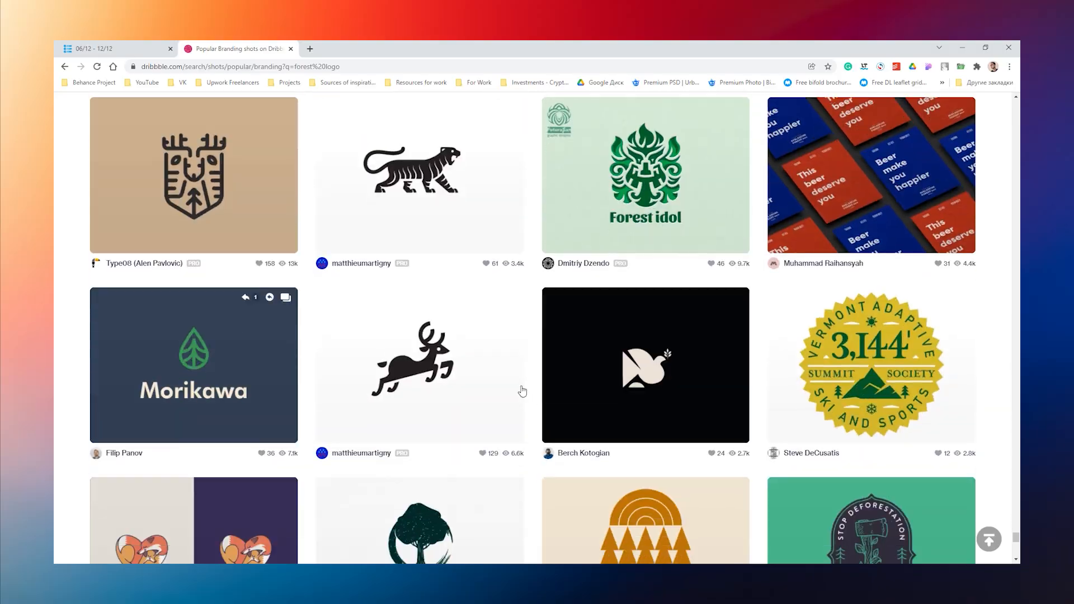
drag(621, 314, 628, 246)
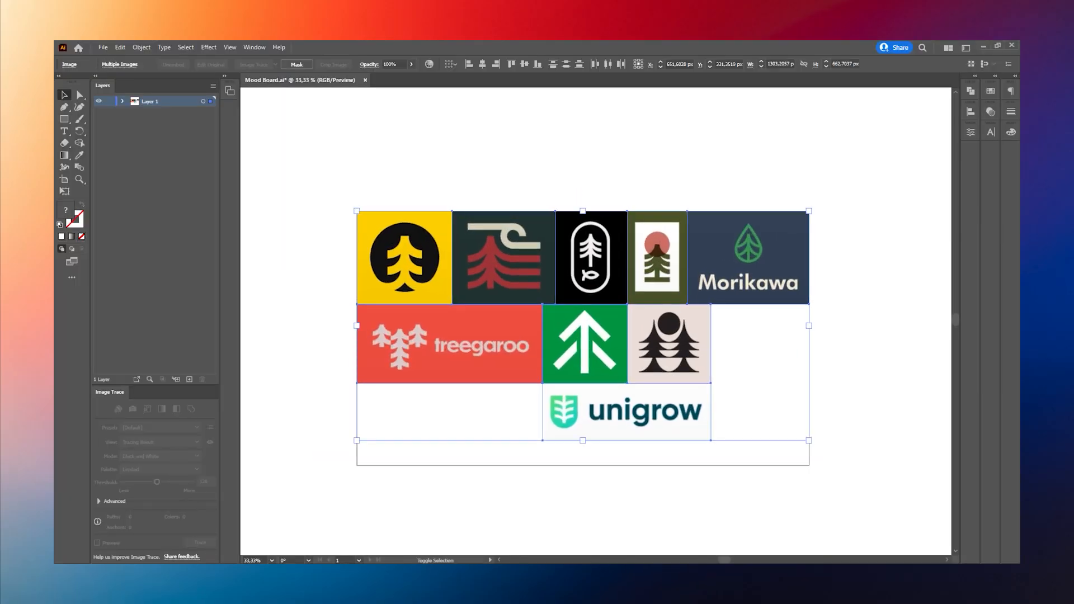
Step: Capture the ochre pine forest logo with concentric arches and paste it into the Illustrator mood board
key(alt+Tab)
scroll(988, 369, down, 5)
key(super+shift+s)
drag(599, 278, 696, 450)
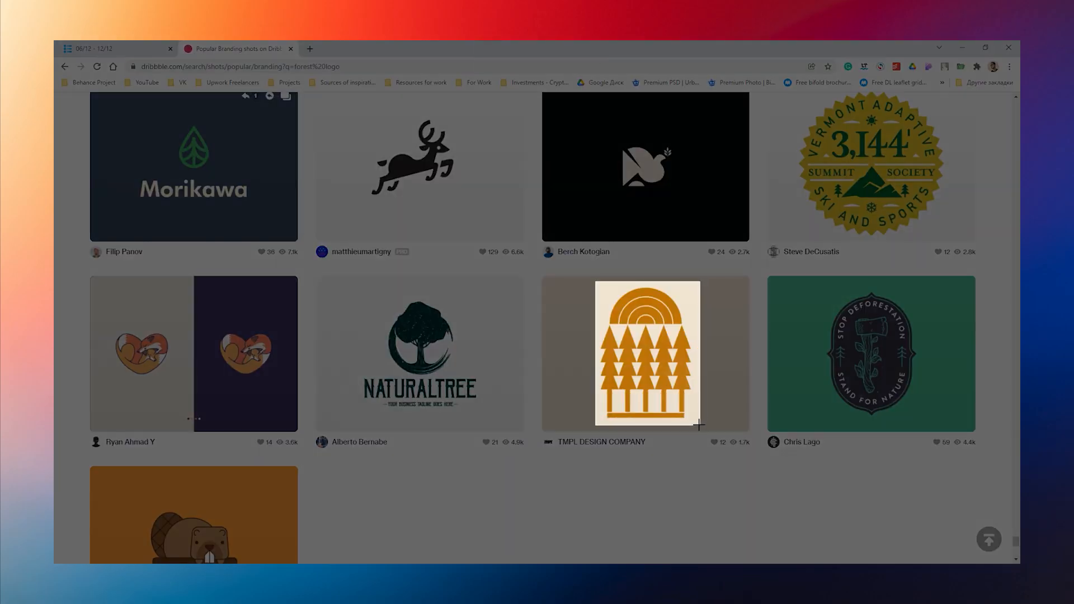
key(alt+Tab)
key(ctrl+v)
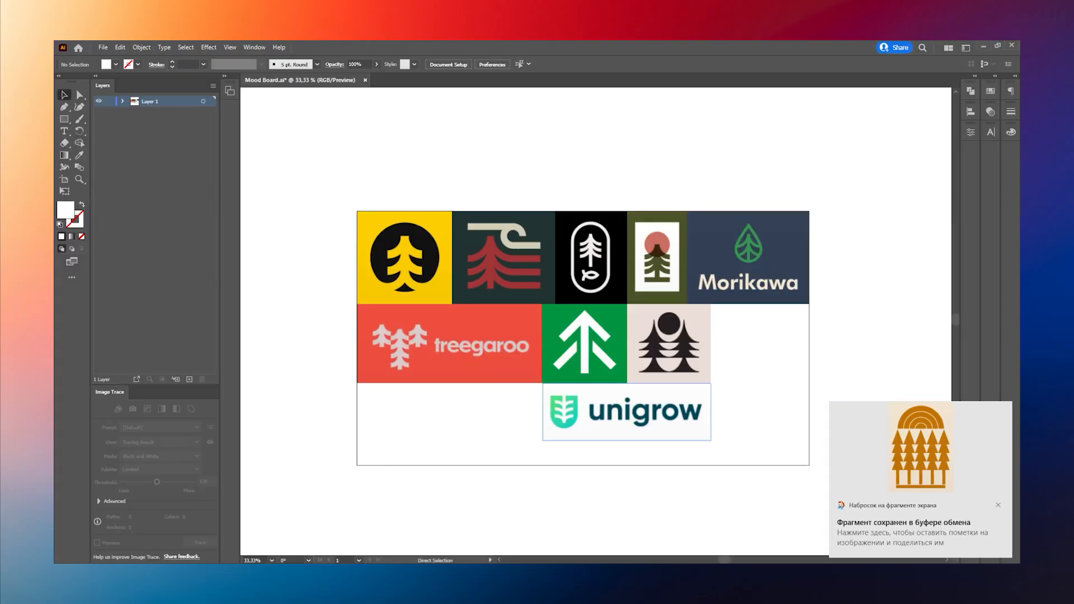
drag(755, 375, 769, 383)
key(alt+Tab)
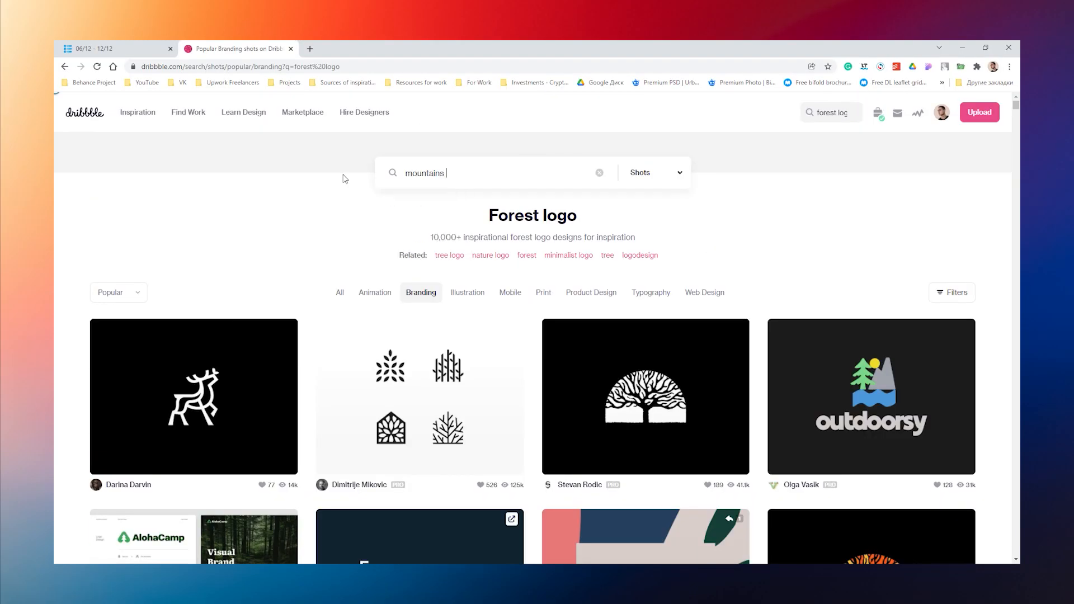
Step: Search Dribbble for "mountains logo", filter the results to Branding, and browse the shots
text(logo)
key(Return)
middle_click(83, 48)
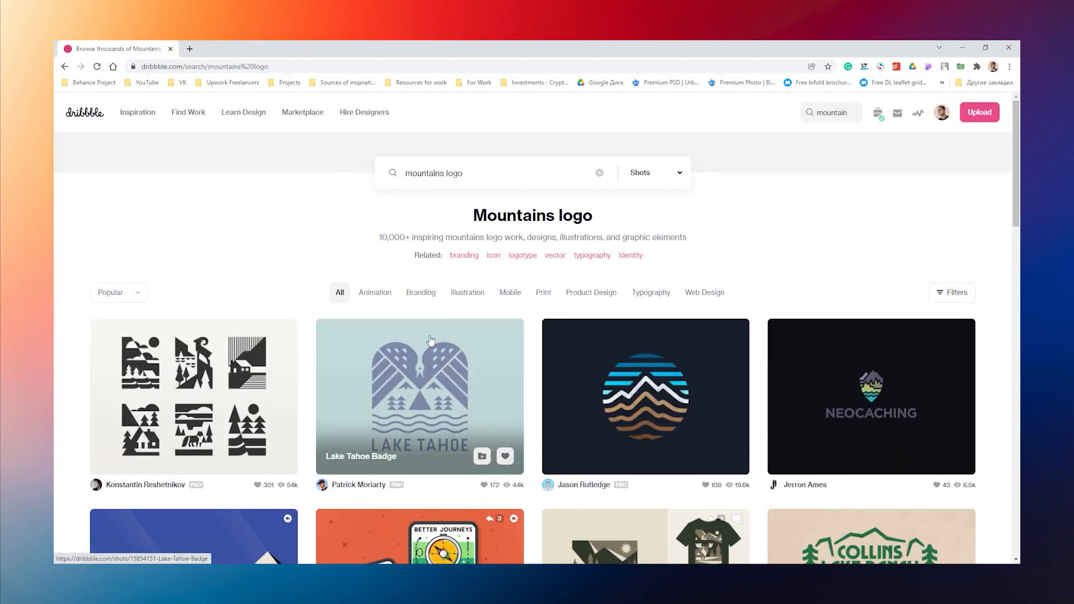
click(421, 293)
scroll(950, 355, down, 8)
scroll(1002, 450, down, 20)
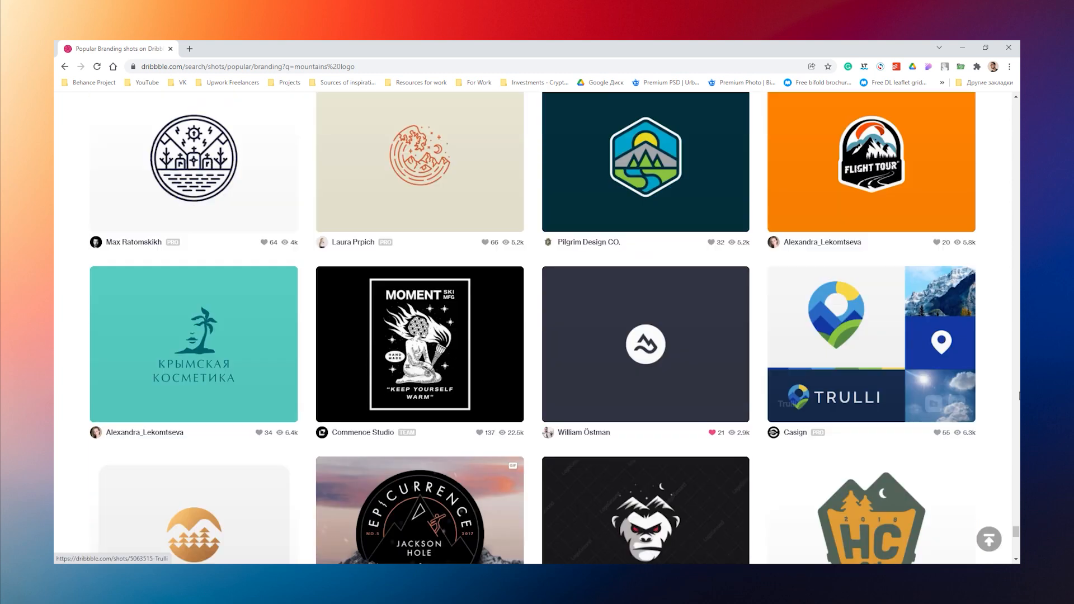
Step: Open the Mountains and Water shot from the results and paste its captured round logo into the Illustrator mood board
middle_click(646, 286)
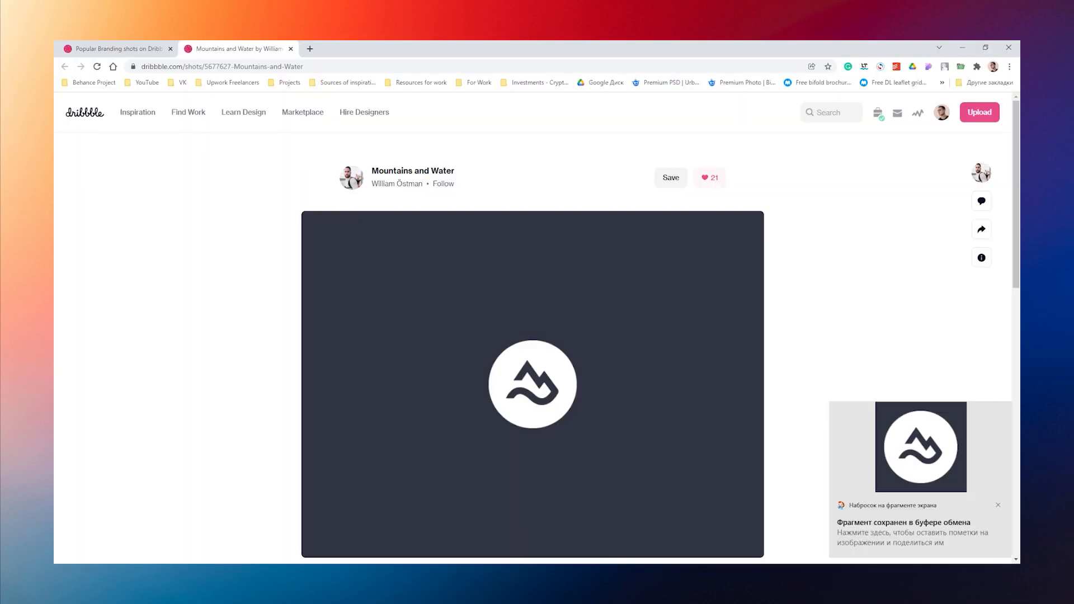
key(alt+Tab)
key(ctrl+v)
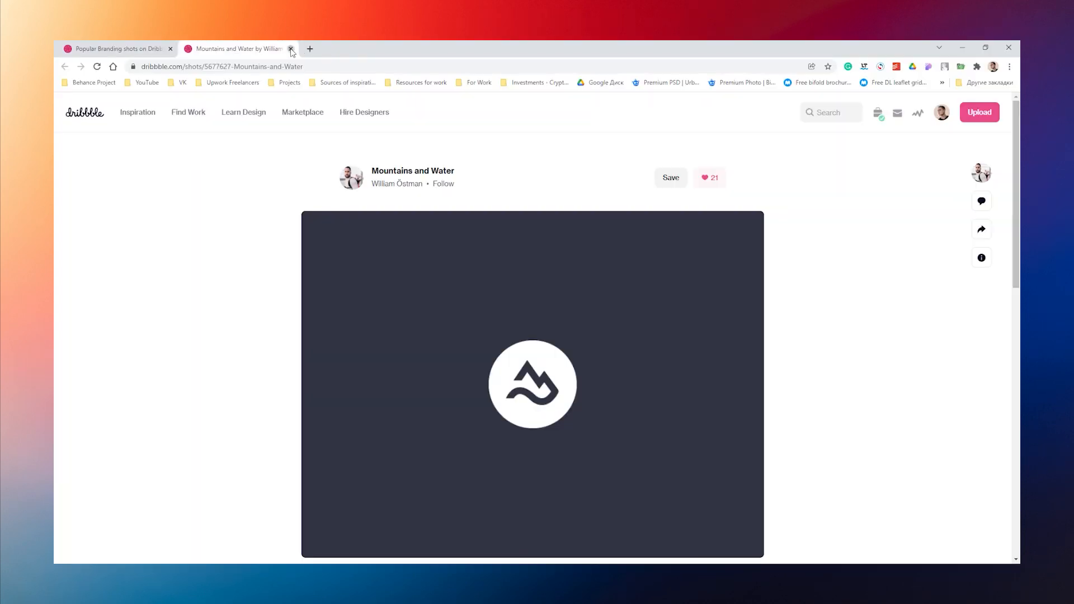
Step: Open the orange Backroad mark shot, paste its captured logo into the mood board and size it to the third row
right_click(771, 283)
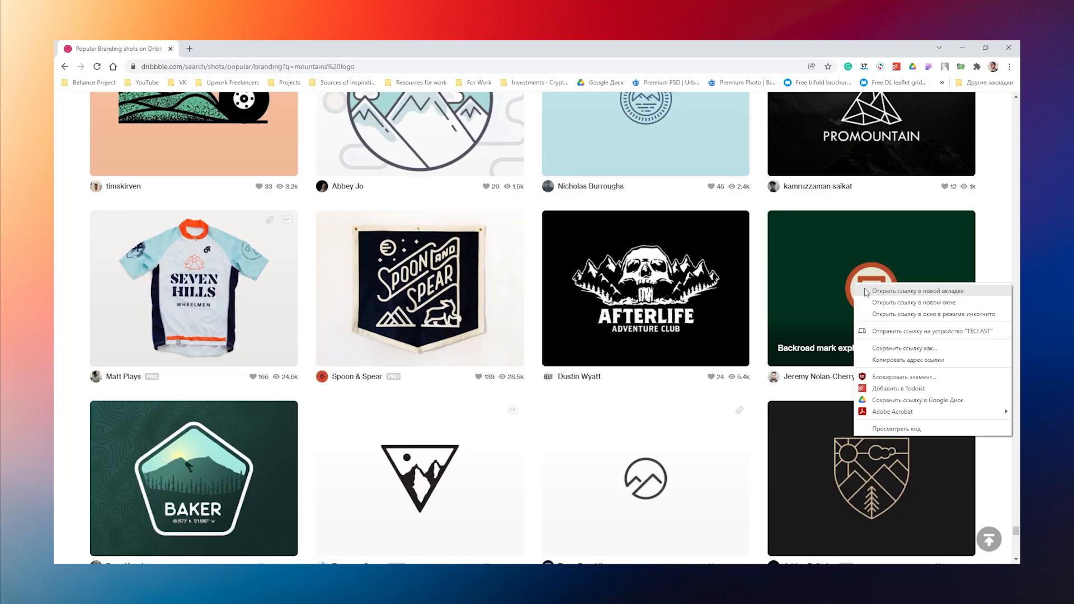
click(811, 290)
key(alt+Tab)
key(ctrl+v)
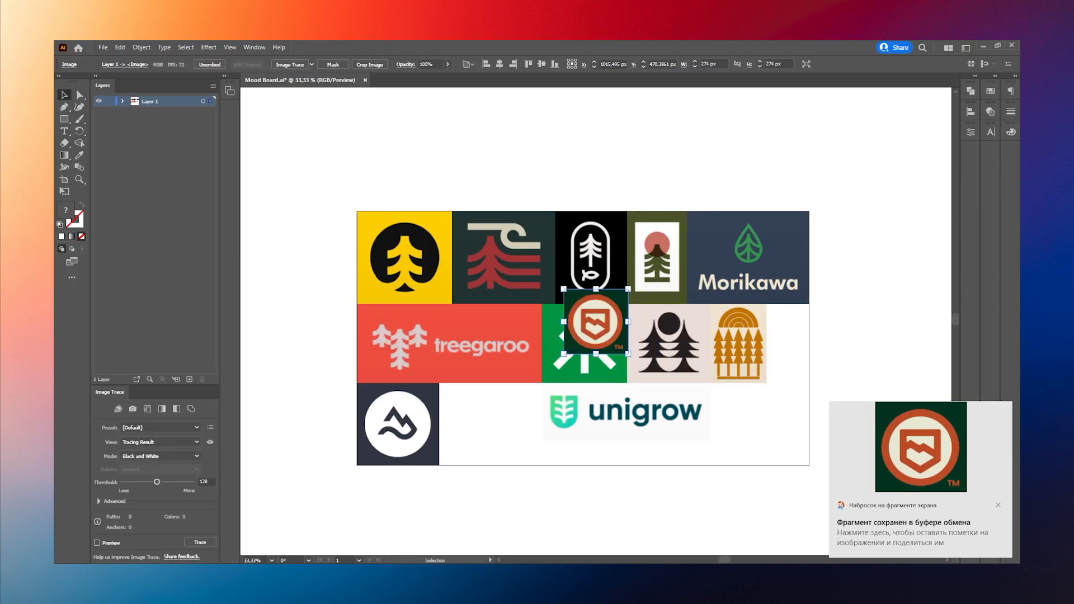
drag(599, 319, 503, 446)
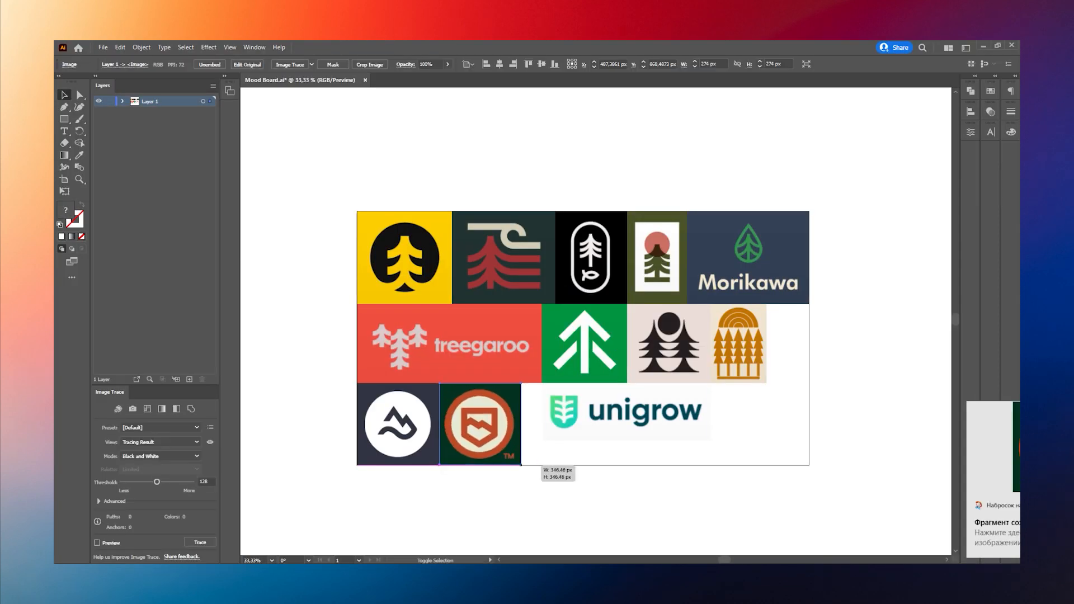
key(ctrl+shift+a)
Step: Browse further mountain logos and place the yellow badge with tree, sun and waves after the unigrow logo in the mood board's third row
scroll(1004, 322, down, 20)
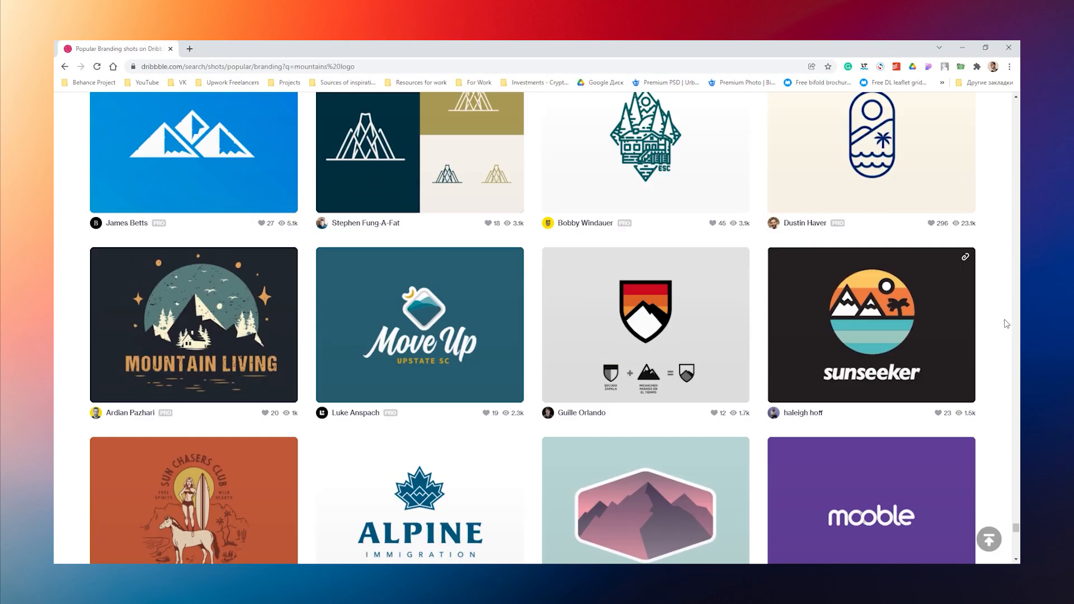
scroll(905, 425, down, 3)
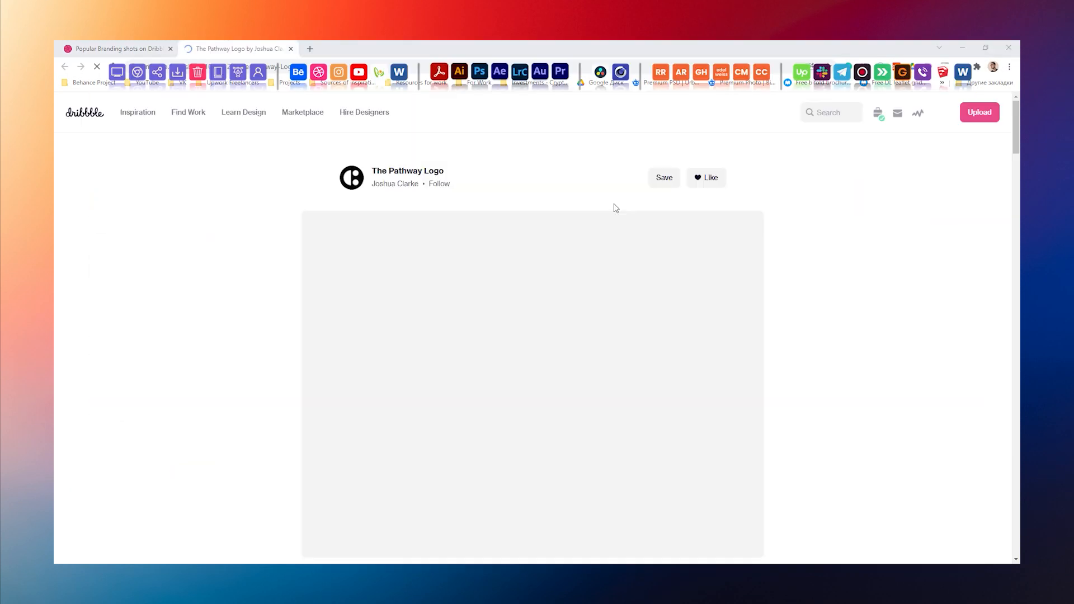
drag(357, 299, 483, 458)
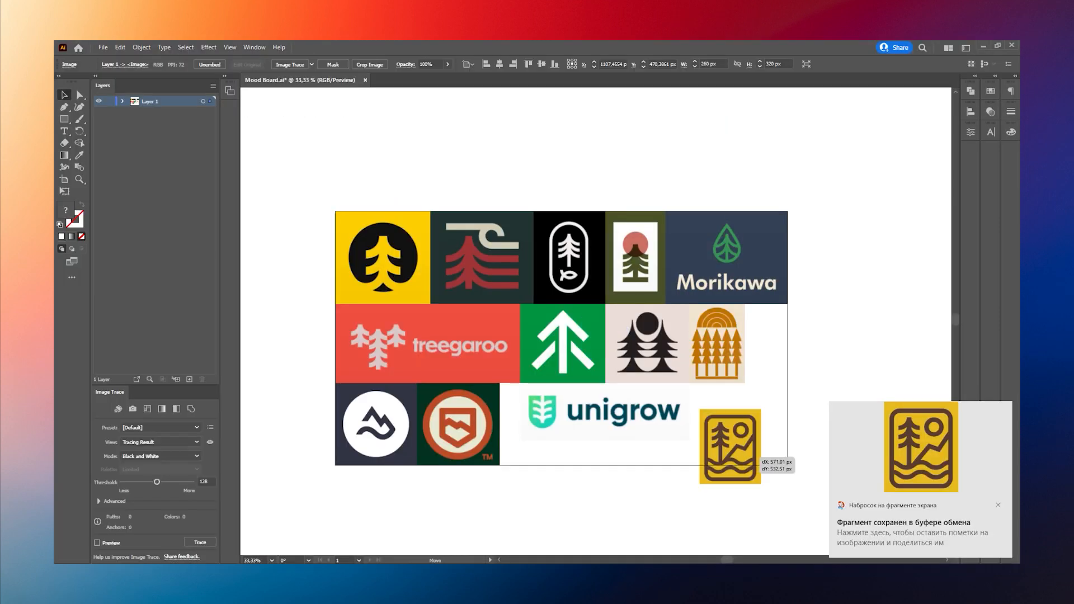
drag(734, 441, 745, 393)
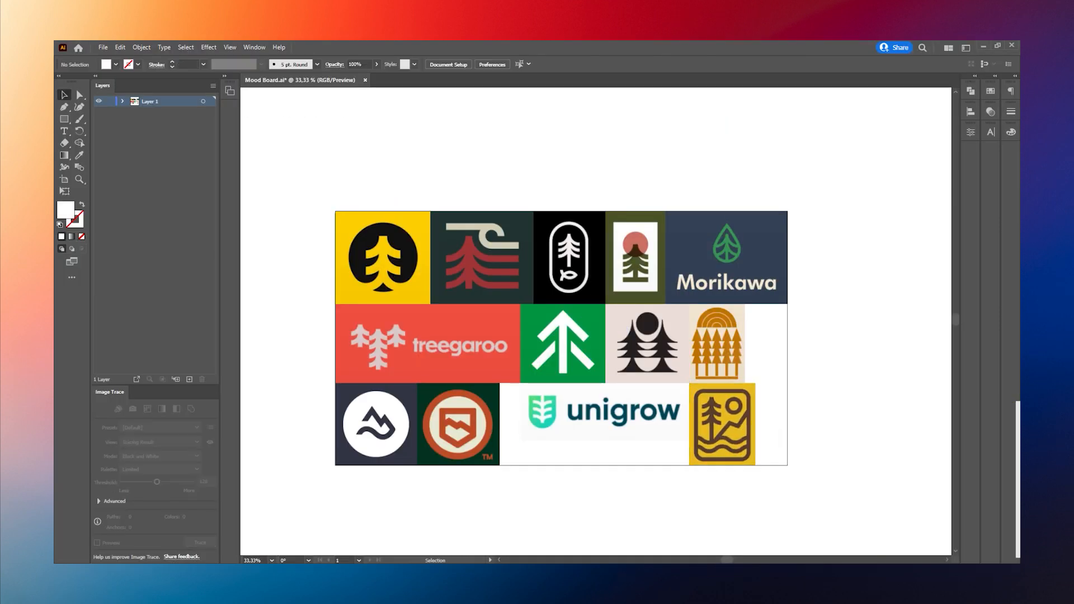
key(ctrl+minus)
key(ctrl+0)
click(95, 75)
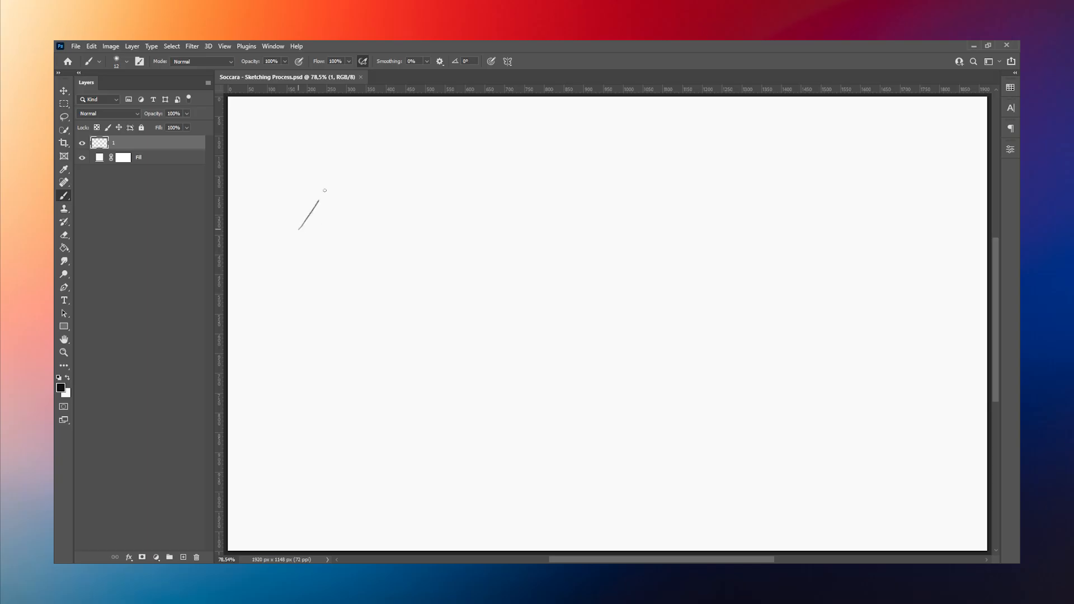
Step: Sketch a slanted stripe on layer 1 with the brush and fill it with black
mouse_move(308, 215)
mouse_down()
mouse_move(356, 177)
mouse_move(357, 193)
mouse_up()
drag(307, 215, 308, 232)
mouse_move(356, 193)
mouse_down()
mouse_move(309, 231)
mouse_move(356, 192)
mouse_up()
key(m)
key(g)
click(331, 206)
Step: Copy the slanted stripe to a new layer below the original and repeat the shift to stack three stripes
key(m)
drag(272, 166, 386, 254)
key(ctrl+j)
key(ctrl+t)
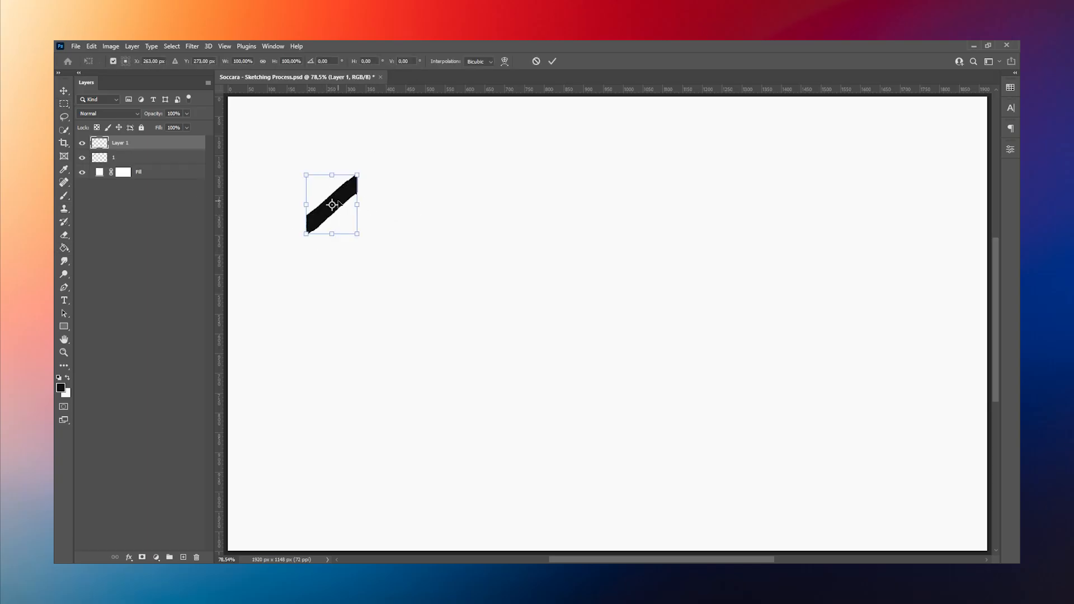
drag(337, 204, 337, 238)
key(Return)
key(ctrl+shift+alt+t)
key(m)
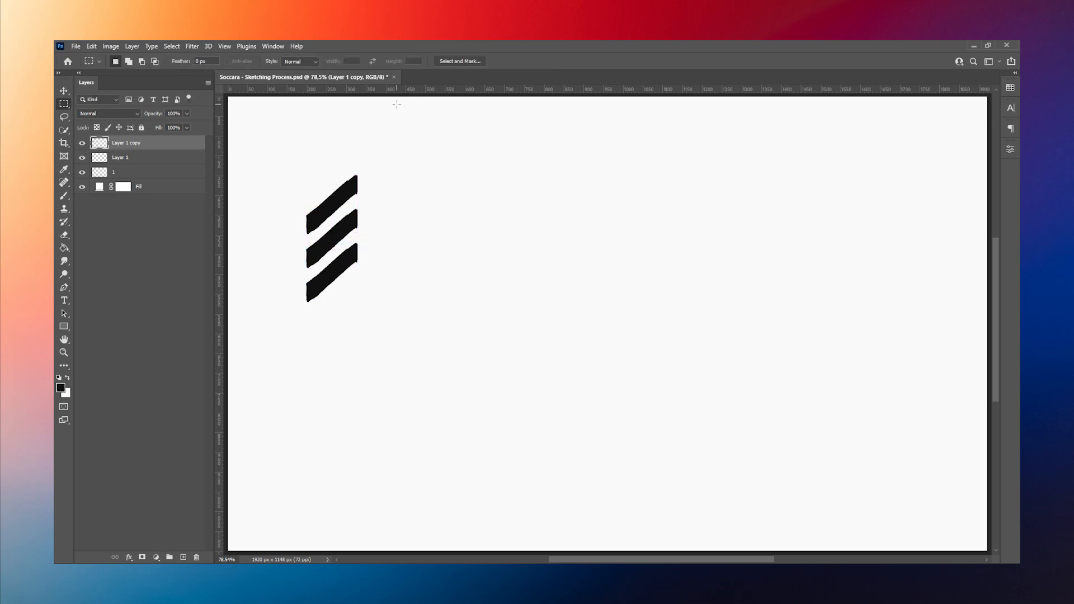
Step: Duplicate the three stripe layers, flip the copies horizontally and set them beside the originals as the tree's mirrored half
key(b)
click(99, 171)
key(m)
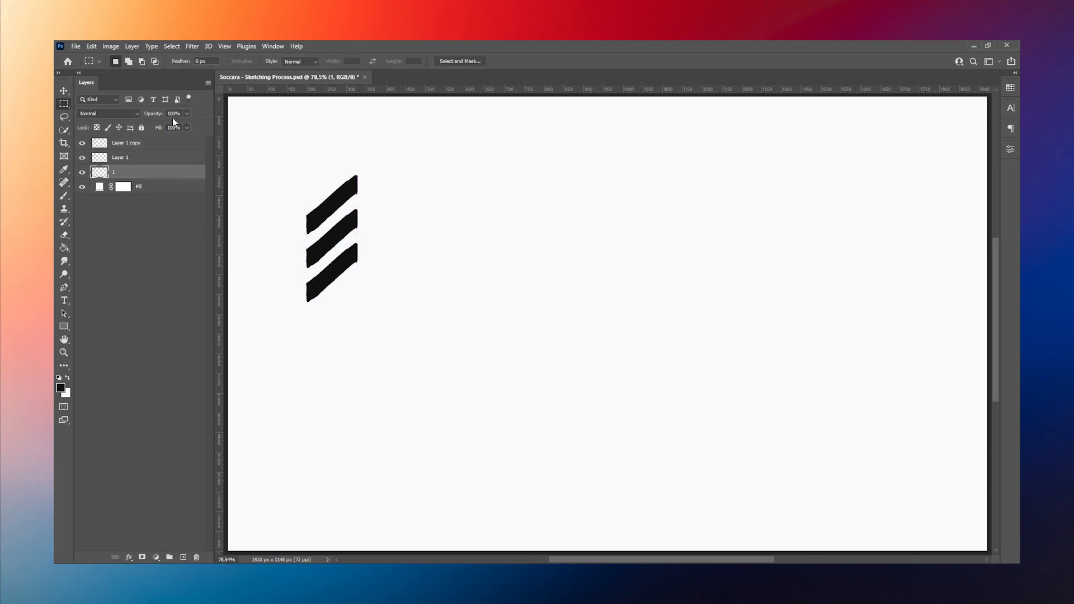
shift+click(150, 143)
key(ctrl+j)
click(92, 47)
mouse_move(199, 276)
click(240, 462)
key(ctrl+t)
drag(332, 240, 382, 226)
key(Return)
Step: Squash all six stripe layers vertically and merge them into a single layer
shift+click(156, 216)
key(ctrl+t)
drag(358, 302, 358, 271)
click(552, 61)
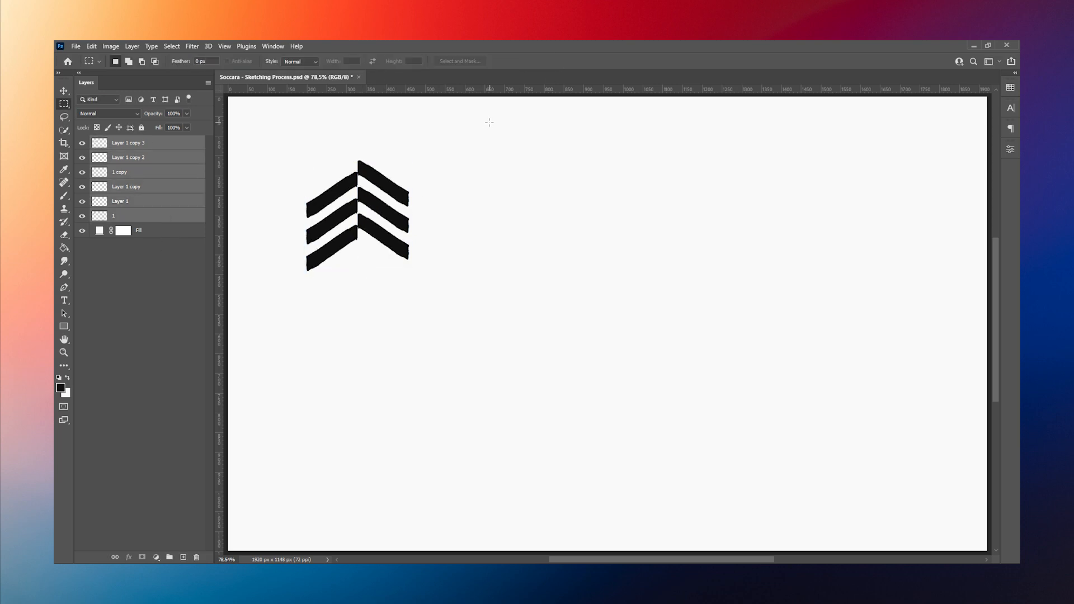
right_click(169, 218)
click(260, 434)
Step: Sketch a steeper black slanted bar with a flat base on a new layer beside the first tree
key(b)
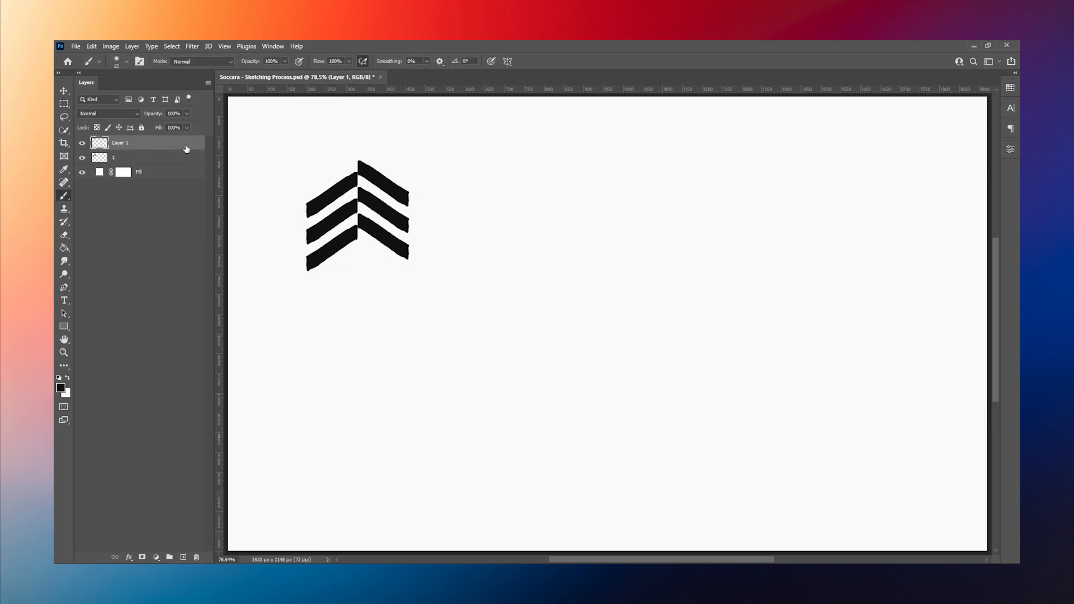
click(500, 206)
shift+click(549, 152)
shift+click(550, 178)
shift+click(526, 205)
mouse_move(535, 179)
mouse_down()
mouse_move(503, 203)
mouse_move(525, 203)
mouse_up()
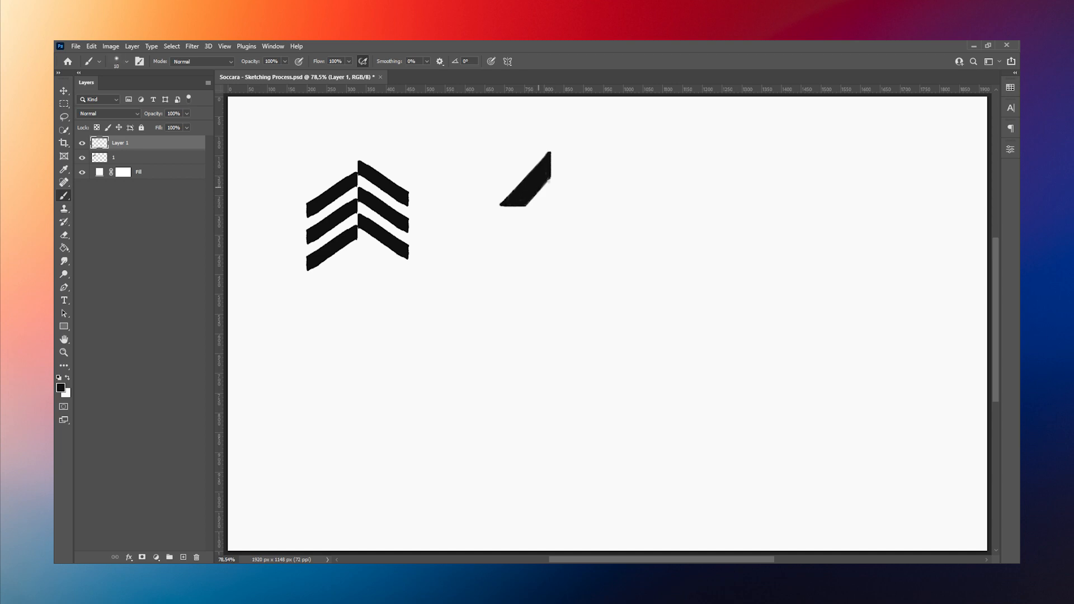
Step: Duplicate the slanted bar, flip the copy horizontally and align it with the original to form a pointed chevron
key(ctrl+j)
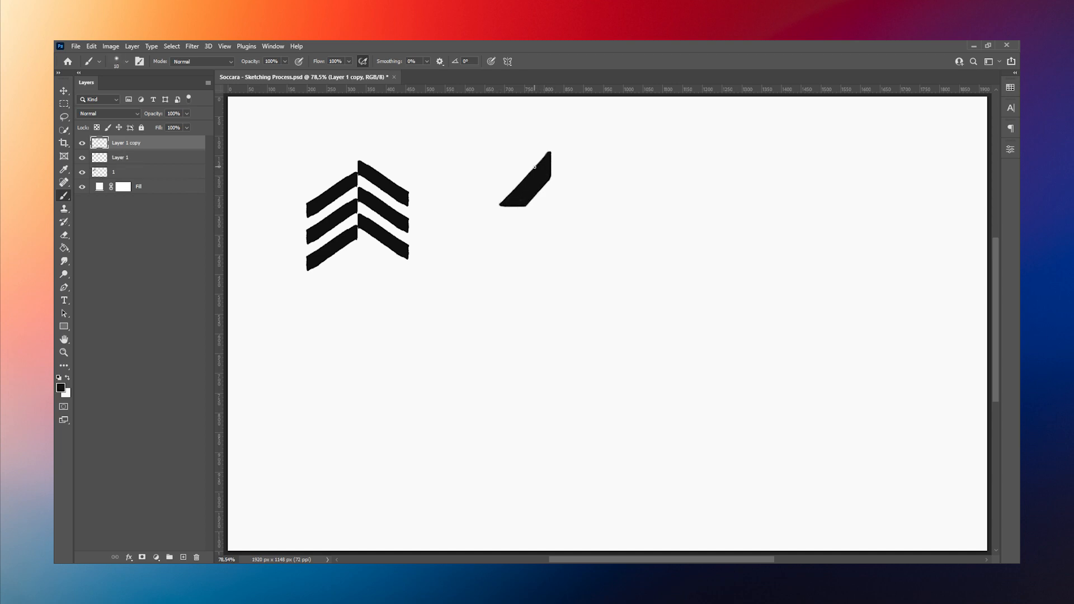
click(91, 47)
mouse_move(109, 276)
click(246, 464)
key(ctrl+t)
click(552, 62)
mouse_move(520, 179)
mouse_down()
mouse_move(570, 179)
mouse_move(549, 152)
mouse_up()
click(63, 91)
key(Right)
key(Left)
key(b)
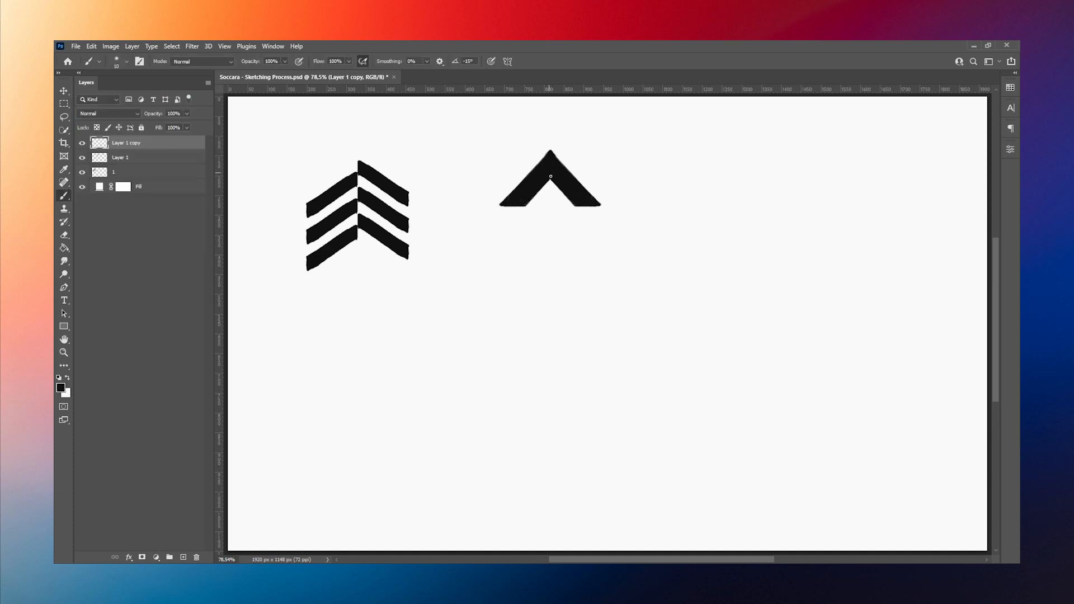
Step: Merge the chevron's two halves and stack two duplicates beneath it to form a three-tier spruce
shift+click(161, 160)
key(ctrl+e)
key(ctrl+j)
key(ctrl+t)
drag(572, 195, 572, 260)
click(553, 61)
key(ctrl+j)
key(ctrl+t)
click(552, 61)
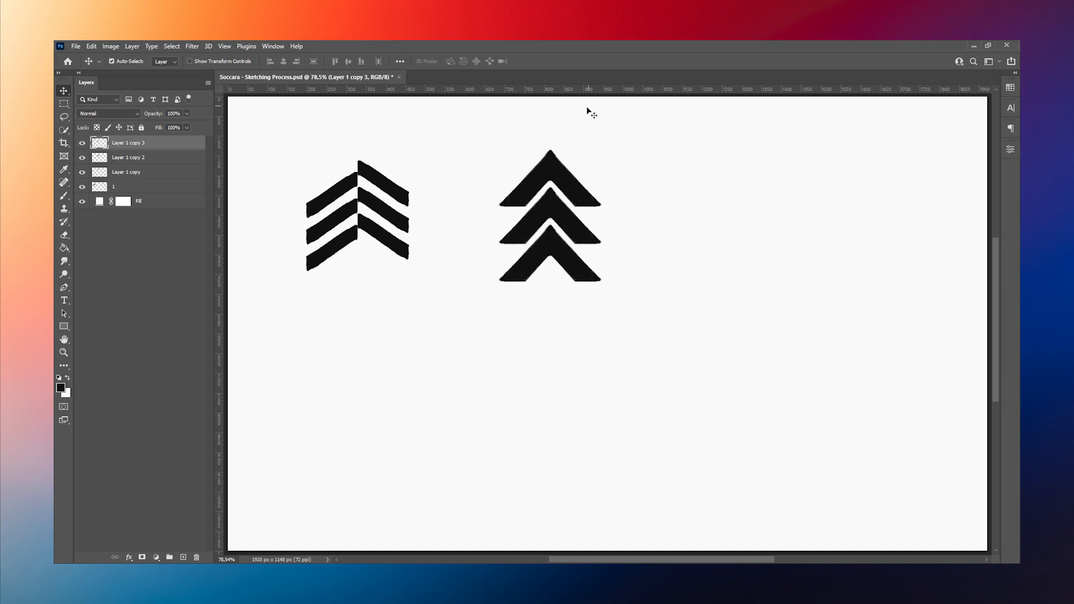
Step: Merge the three chevron layers into one and rename the layer 2
shift+click(153, 170)
right_click(178, 161)
click(252, 406)
double_click(129, 143)
text(2)
key(Return)
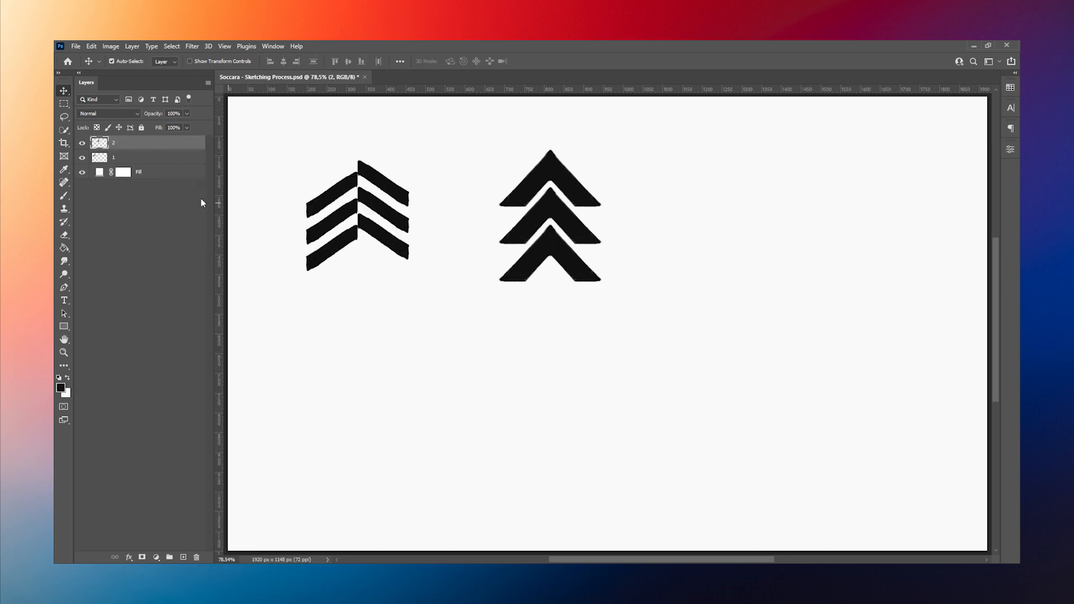
Step: Add a new layer for annotations and set the brush colour to green
click(183, 557)
key(b)
click(61, 390)
click(125, 364)
drag(202, 474, 202, 426)
click(191, 402)
click(291, 349)
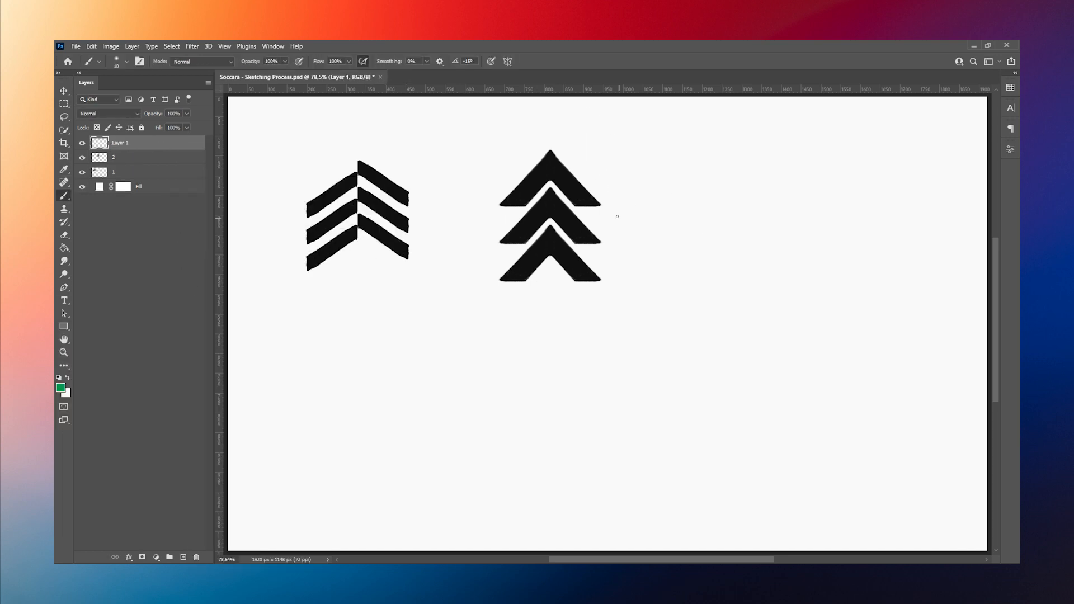
Step: Label the second tree's top tier "mountains" and bracket the whole tree with the label "spruce", redrawing the first bracket
drag(613, 178, 610, 304)
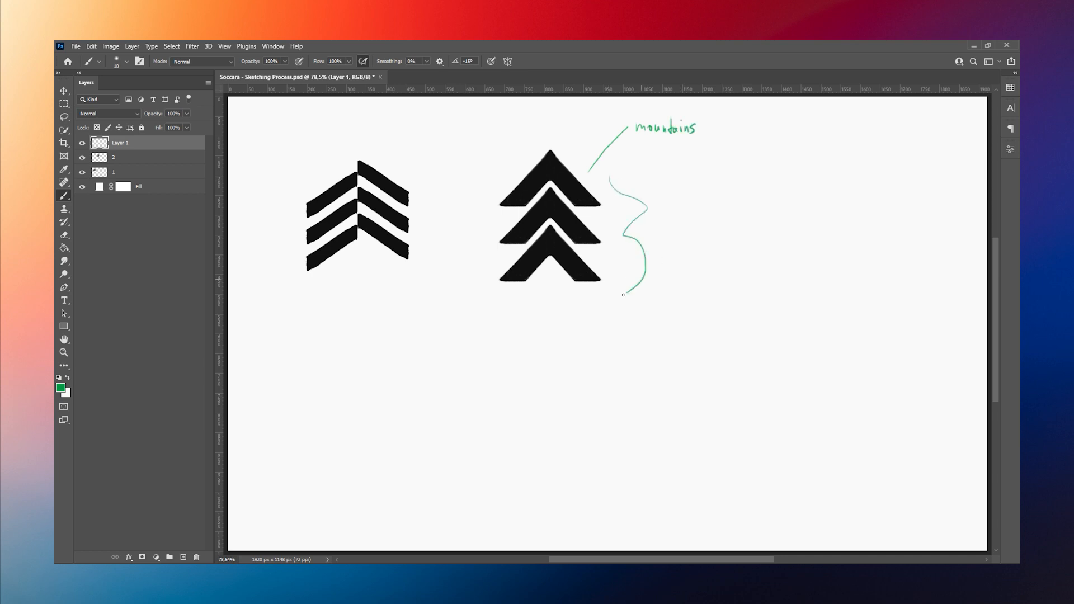
key(ctrl+z)
drag(613, 178, 609, 309)
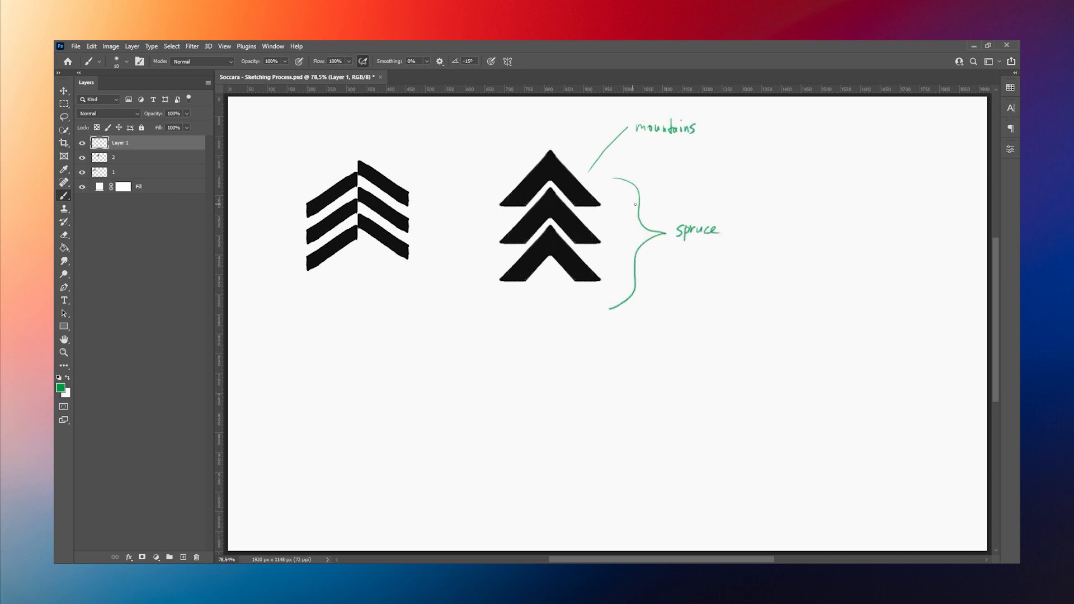
Step: Lasso the top chevron of the second tree, copy it to its own layer and move the copy to the empty area below
key(ctrl+shift+alt+n)
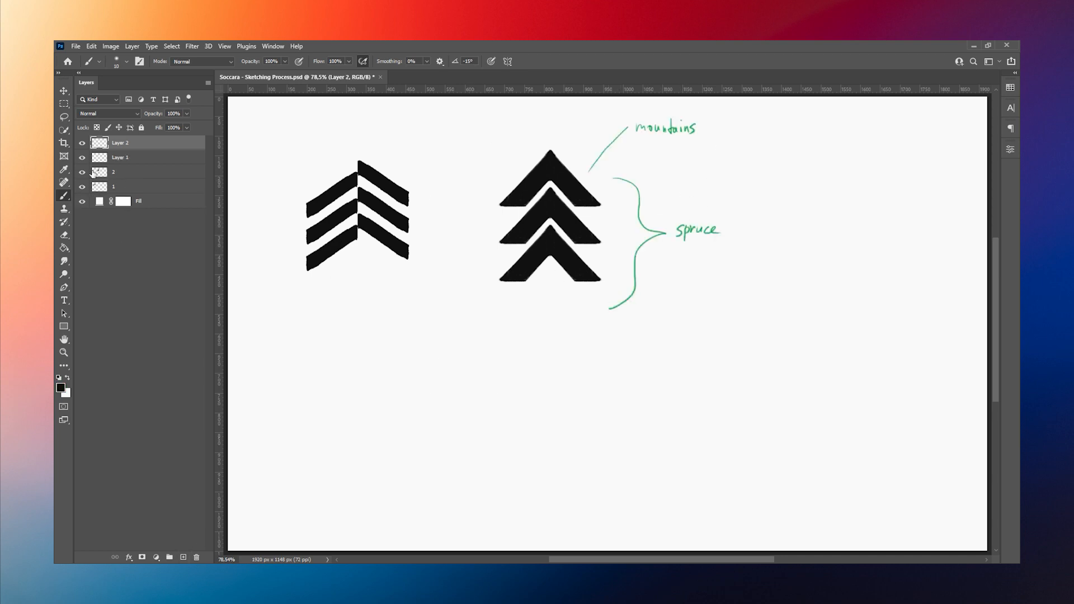
click(93, 174)
key(l)
drag(506, 173, 532, 207)
right_click(561, 171)
mouse_move(605, 211)
mouse_down()
mouse_move(507, 172)
mouse_move(441, 376)
mouse_move(454, 412)
mouse_up()
click(588, 239)
key(ctrl+t)
click(553, 61)
Step: Duplicate the copied chevron and place the duplicate as a second tier beneath it
key(ctrl+j)
key(ctrl+t)
key(Return)
key(m)
mouse_move(358, 336)
mouse_down()
mouse_move(505, 386)
mouse_move(462, 434)
mouse_up()
Step: Duplicate the chevron again as a third tier and nudge it up until it touches the second tier
click(183, 557)
key(b)
click(136, 158)
key(ctrl+j)
key(ctrl+t)
key(Return)
click(65, 93)
key(Up)
key(Up)
key(Up)
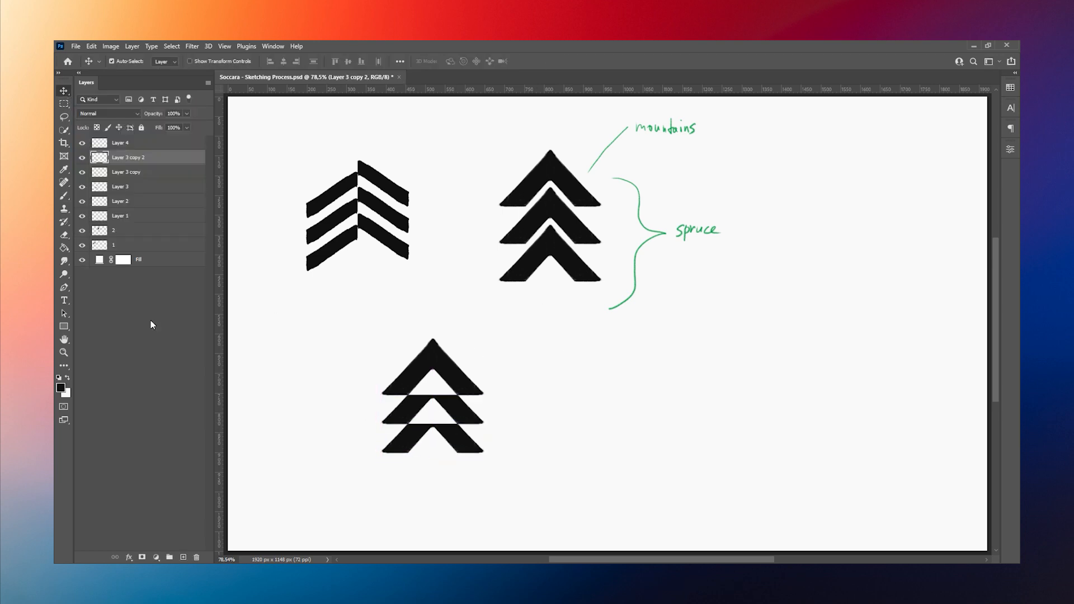
Step: Check the visibility of Layer 3 and delete the unused Layer 4
click(134, 188)
click(83, 187)
click(132, 146)
key(Delete)
Step: Group the three chevron layers and move the tree to the right of the spruce label
shift+click(149, 176)
key(ctrl+g)
key(ctrl+t)
drag(449, 388, 846, 211)
key(Return)
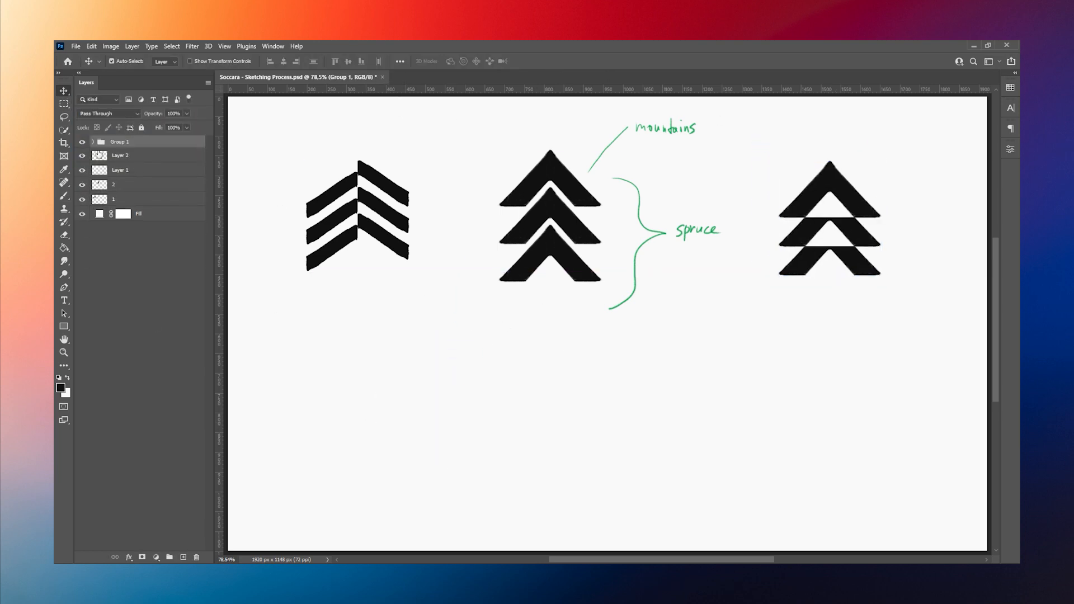
Step: Delete the unused Layer 2 and check the visibility of the annotation layer
click(93, 142)
click(120, 156)
key(Delete)
click(83, 158)
click(83, 159)
Step: Draw a green bracket from "spruce" around the third tree and an arrow from "mountains" to its peak
key(b)
alt+click(637, 216)
drag(790, 161, 728, 229)
mouse_move(728, 228)
mouse_down()
mouse_move(741, 273)
mouse_move(780, 314)
mouse_up()
drag(711, 125, 815, 164)
drag(813, 147, 802, 169)
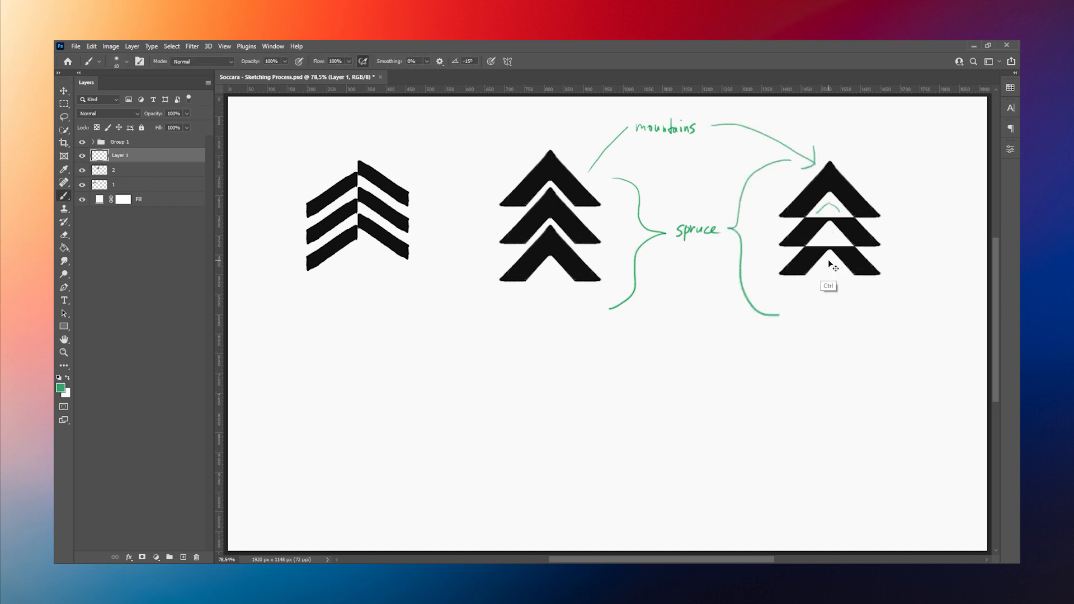
Step: Duplicate the third tree's group, move the copy to the empty area below and identify its bottom-tier layer
click(132, 142)
key(ctrl+j)
key(ctrl+t)
drag(831, 224, 426, 432)
key(Return)
click(93, 142)
click(82, 157)
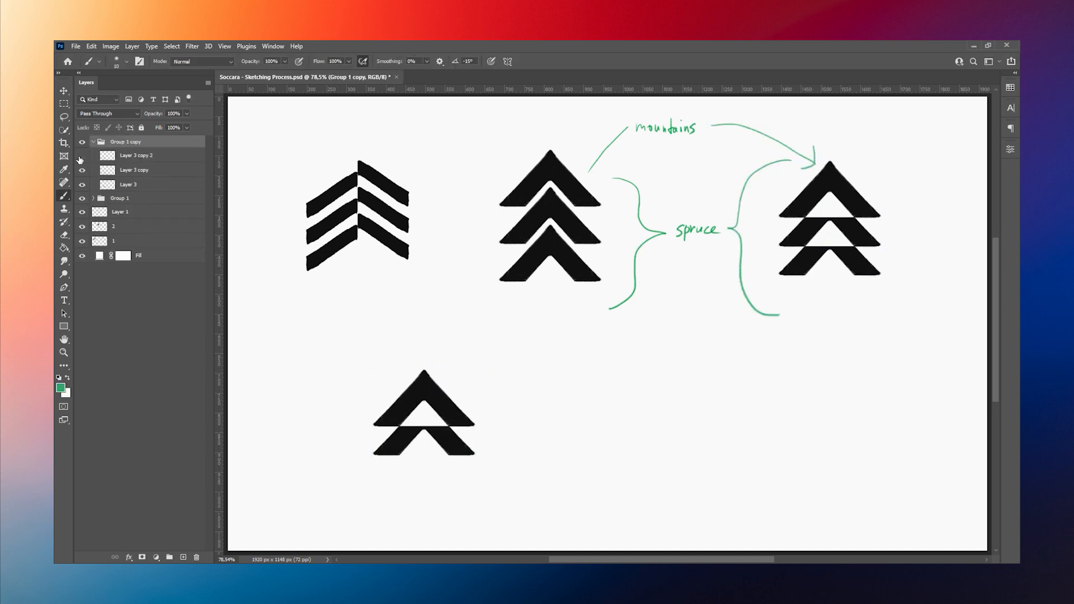
click(83, 157)
Step: Paint the copied tree's bottom tier solid black on Layer 3
click(129, 186)
alt+click(422, 391)
mouse_move(387, 484)
mouse_down()
mouse_move(461, 483)
mouse_move(431, 482)
mouse_move(421, 466)
mouse_up()
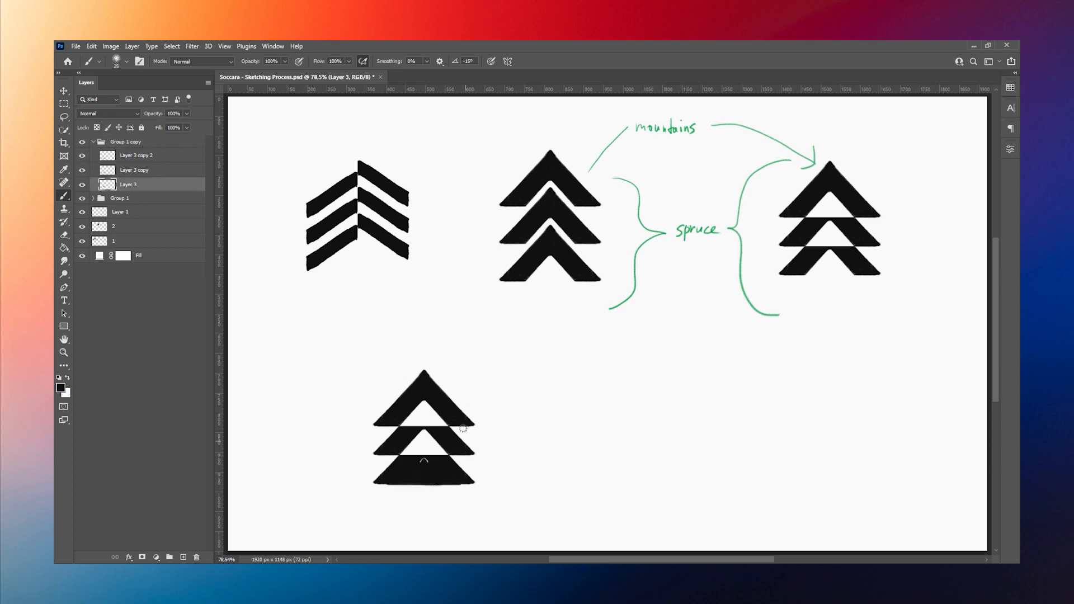
ctrl+click(459, 419)
Step: Merge each tree group into a single layer, naming Group 1's layer 3, and trim the new tree's base edge with a white brush
click(93, 142)
right_click(115, 144)
click(143, 472)
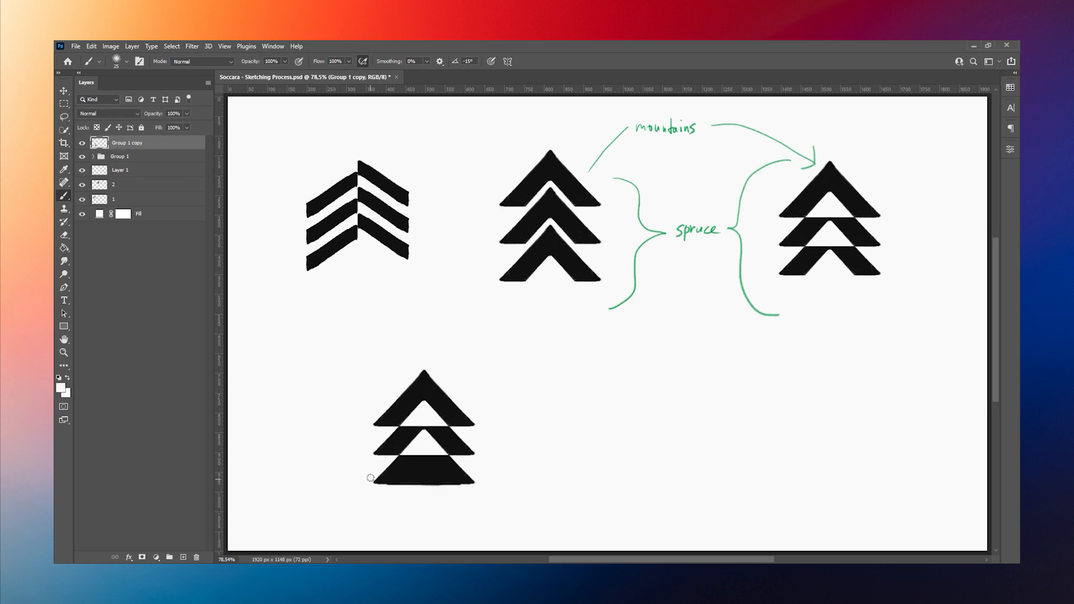
key(ctrl+z)
alt+click(392, 495)
drag(369, 486, 473, 486)
right_click(127, 156)
click(143, 482)
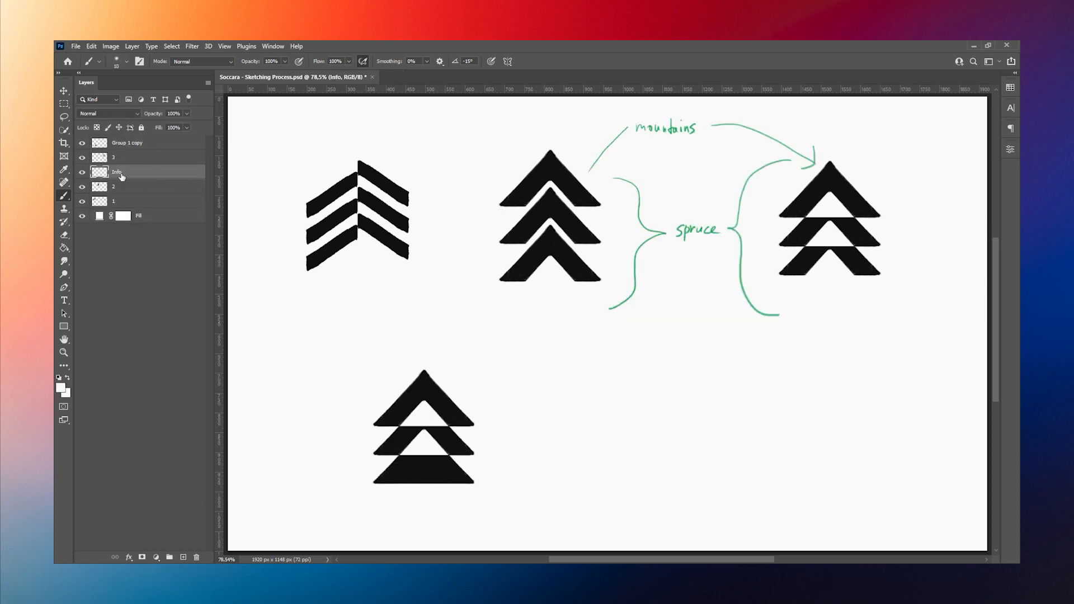
Step: Move the solid-base tree to the start of the second row of sketches and add a new layer
click(181, 144)
key(ctrl+t)
drag(433, 437, 343, 391)
key(Return)
click(183, 557)
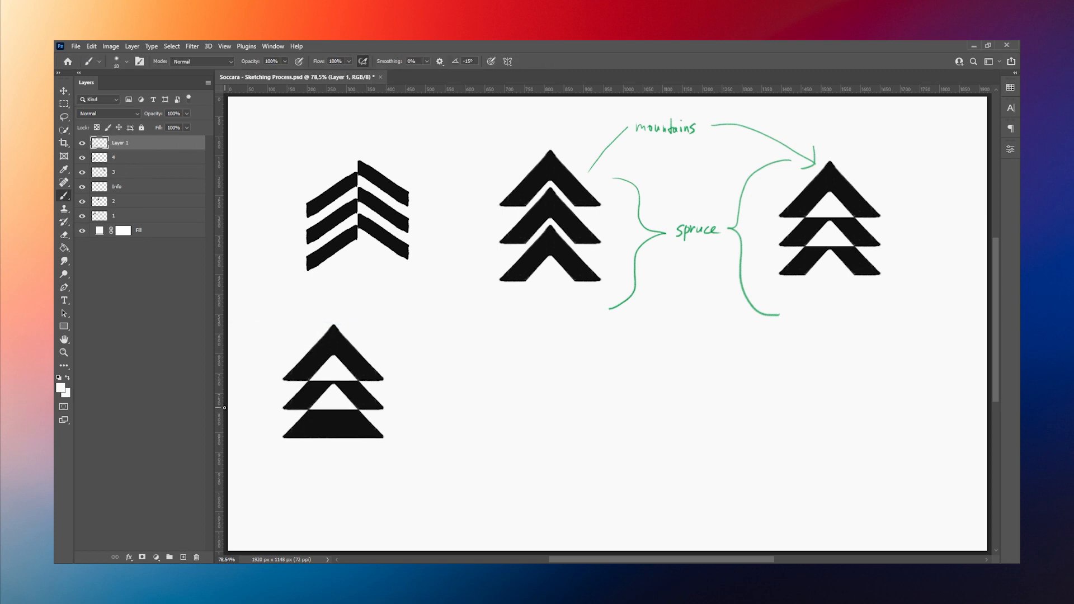
Step: Sketch a slanted black bar in the second row beside the solid-base tree and trim its edges with white
key(d)
drag(470, 359, 470, 378)
click(471, 360)
shift+click(532, 335)
click(470, 377)
shift+click(532, 354)
key(x)
mouse_move(533, 357)
mouse_down()
mouse_move(512, 364)
mouse_move(488, 355)
mouse_up()
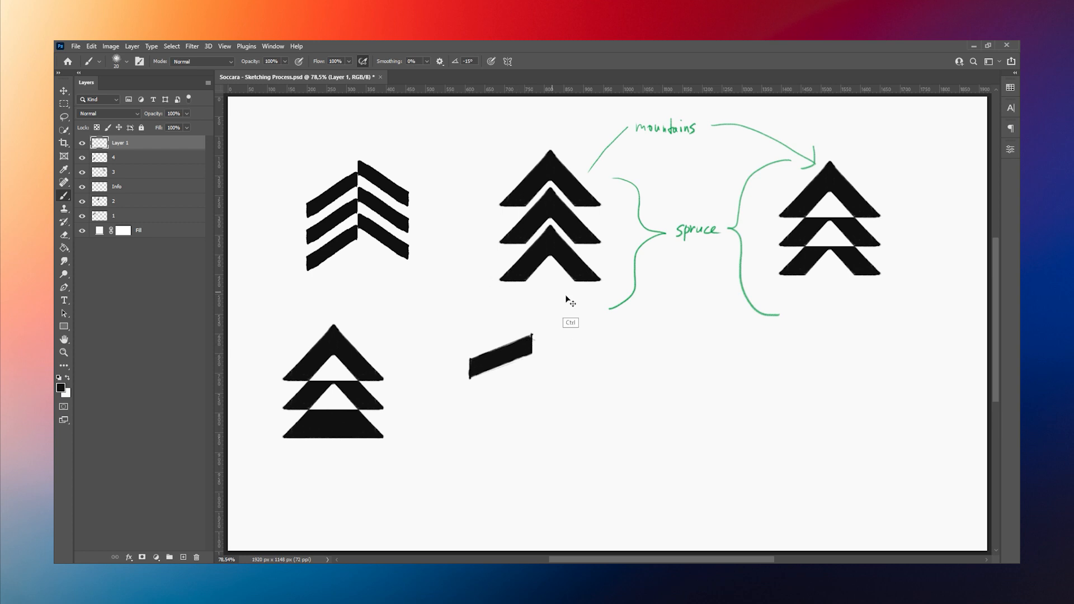
Step: Stretch the slanted bar downward to make it thicker and steeper, and clean up its lower edge
key(ctrl+t)
drag(501, 380, 501, 414)
key(Return)
alt+click(474, 420)
mouse_move(463, 383)
mouse_down()
mouse_move(468, 398)
mouse_move(496, 410)
mouse_up()
Step: Duplicate the slanted bar and place the copy directly below the original
key(ctrl+j)
key(ctrl+t)
drag(514, 371, 515, 413)
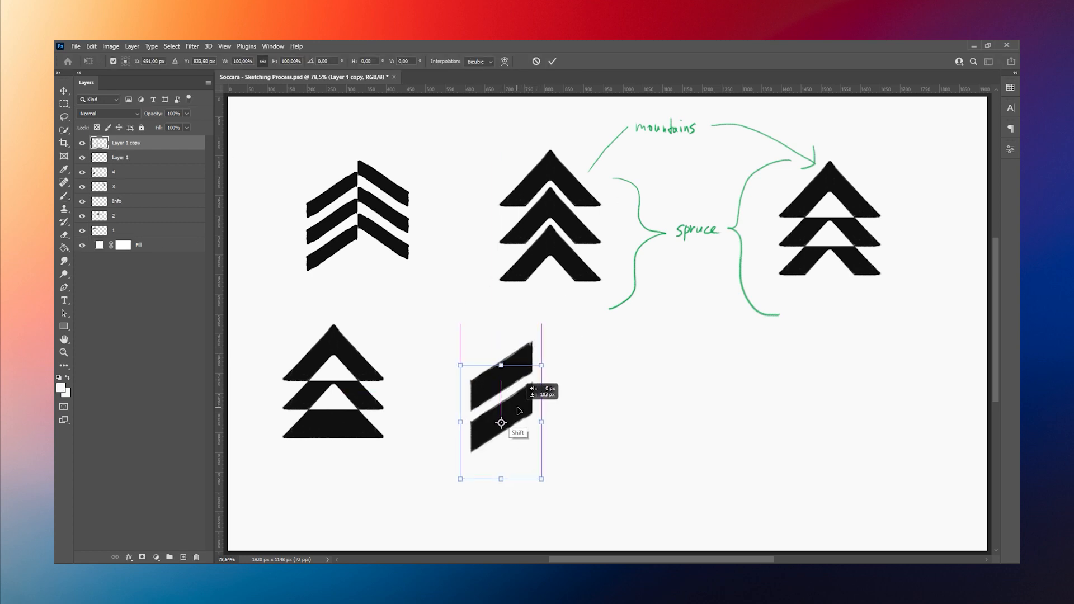
key(Return)
Step: Scale both slanted bars down together and move them closer to the solid-base tree
shift+click(167, 157)
key(ctrl+t)
drag(543, 478, 511, 414)
drag(496, 378, 448, 403)
key(Return)
Step: On a new layer, sketch three stacked slanted black branches joined to a vertical trunk beside the two small bars
click(183, 557)
key(d)
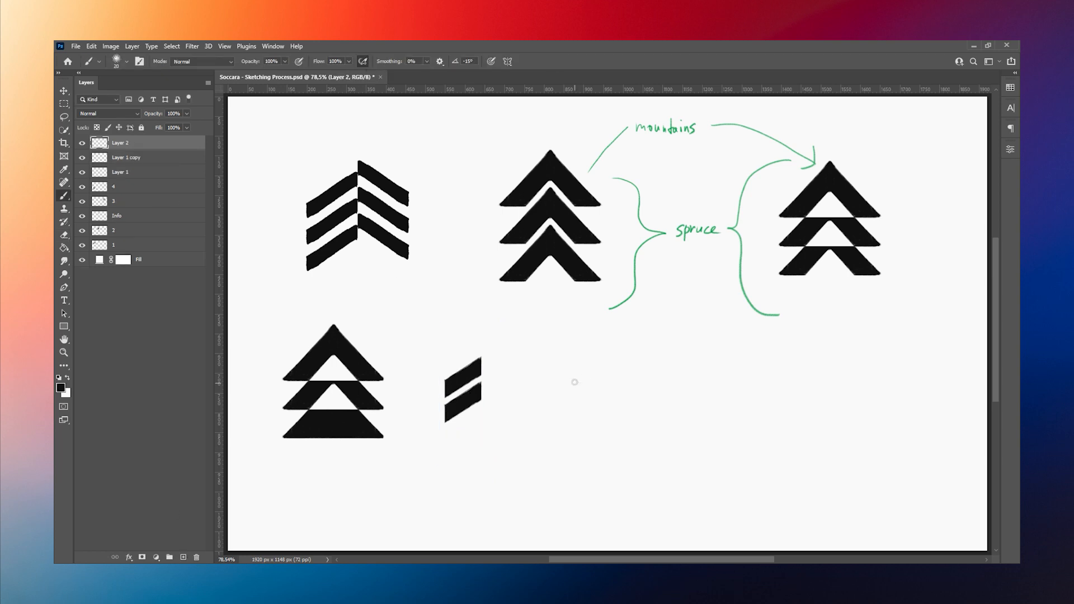
mouse_move(561, 382)
mouse_down()
mouse_move(582, 363)
mouse_move(548, 390)
mouse_move(576, 394)
mouse_move(545, 428)
mouse_move(559, 424)
mouse_move(587, 353)
mouse_move(588, 449)
mouse_move(588, 358)
mouse_move(581, 435)
mouse_move(553, 388)
mouse_move(579, 363)
mouse_move(544, 393)
mouse_move(555, 403)
mouse_move(544, 416)
mouse_move(566, 396)
mouse_move(577, 415)
mouse_up()
key(x)
key(x)
alt+click(545, 423)
alt+click(561, 401)
mouse_move(577, 415)
mouse_down()
mouse_move(556, 434)
mouse_move(542, 386)
mouse_move(542, 419)
mouse_move(560, 411)
mouse_move(541, 429)
mouse_up()
drag(540, 382, 540, 445)
mouse_move(575, 448)
mouse_down()
mouse_move(589, 448)
mouse_move(580, 406)
mouse_up()
alt+click(565, 378)
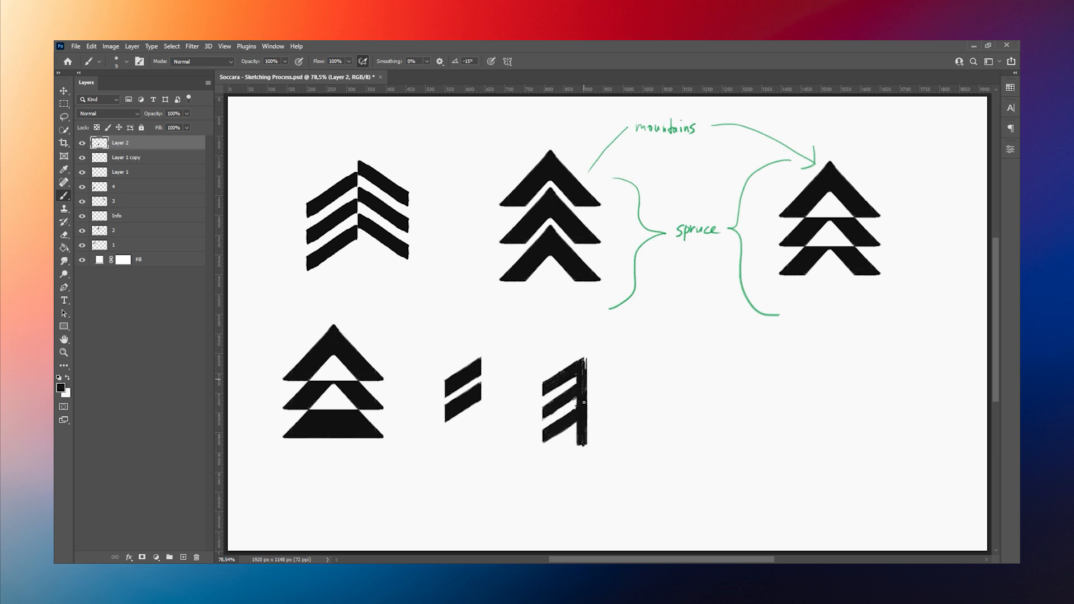
Step: Add another layer and paint a thick black frame around the branches with a base, a vertical side and a slanted roof
key(ctrl+shift+alt+n)
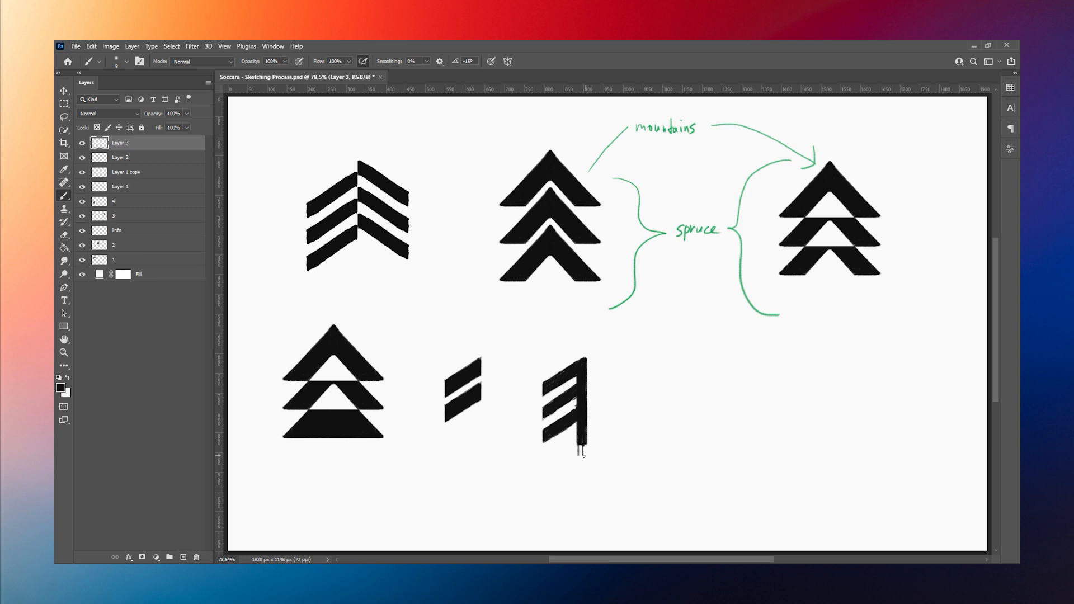
drag(581, 461, 537, 461)
mouse_move(527, 403)
mouse_down()
mouse_move(540, 444)
mouse_move(536, 376)
mouse_move(531, 407)
mouse_move(562, 452)
mouse_move(531, 422)
mouse_move(547, 458)
mouse_move(529, 459)
mouse_move(585, 459)
mouse_up()
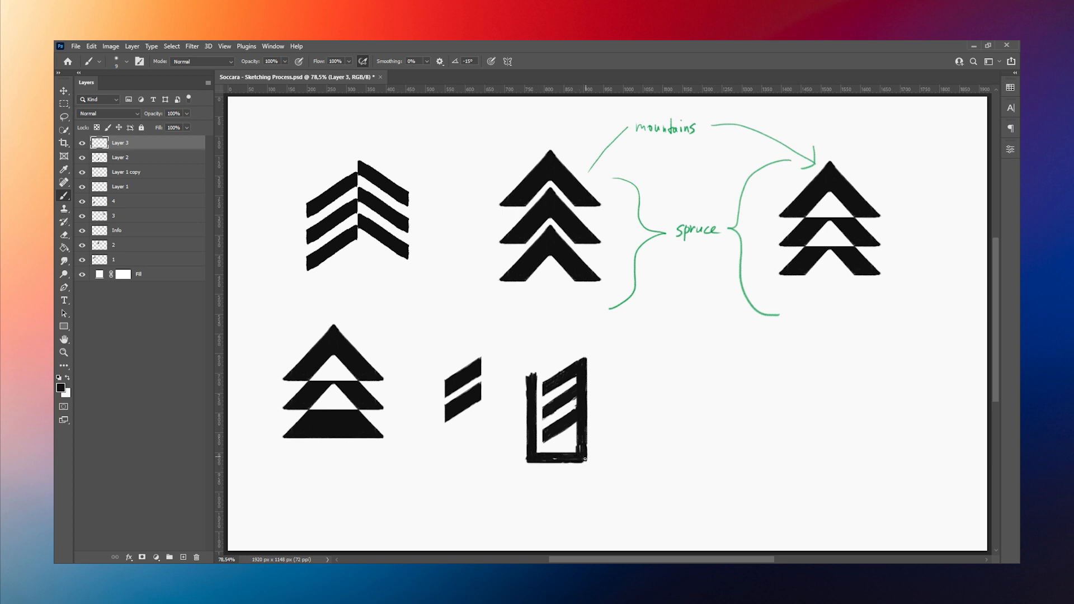
drag(547, 366, 588, 337)
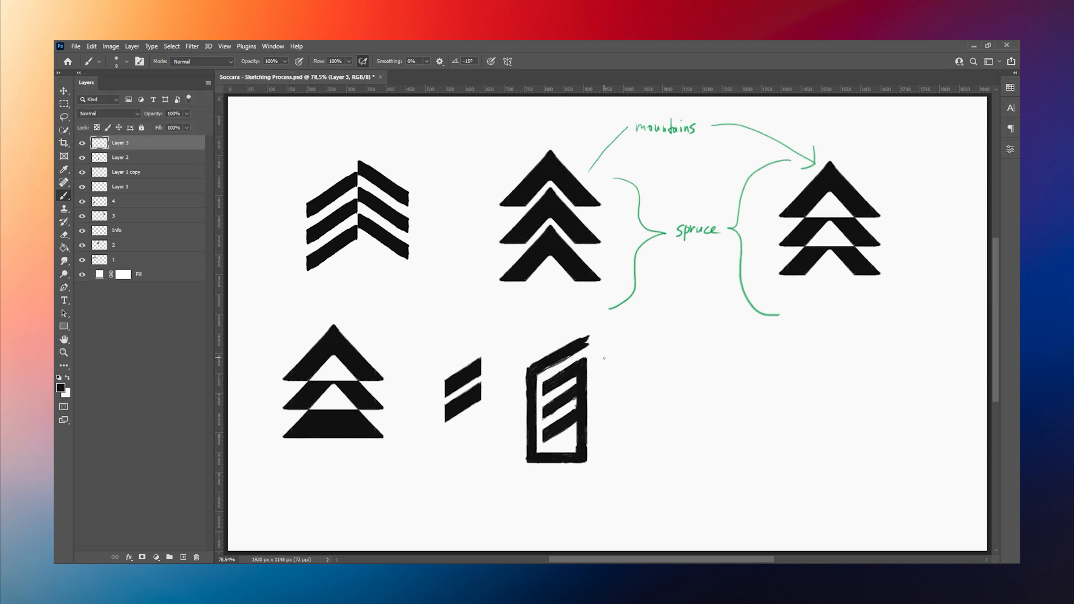
key(m)
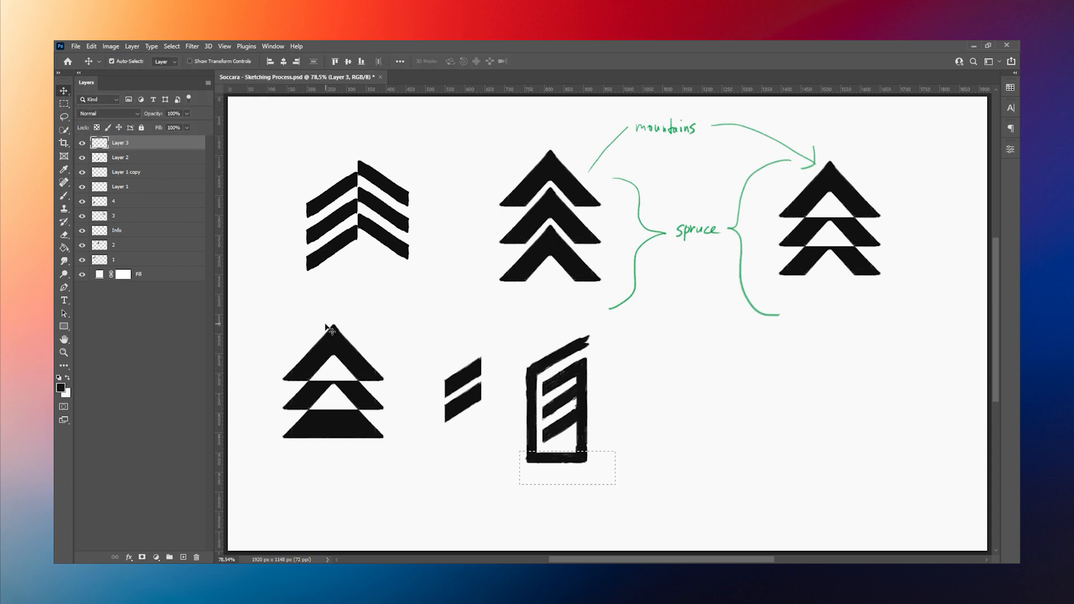
drag(527, 446, 587, 458)
key(ctrl+j)
click(91, 46)
mouse_move(129, 276)
click(257, 460)
key(ctrl+r)
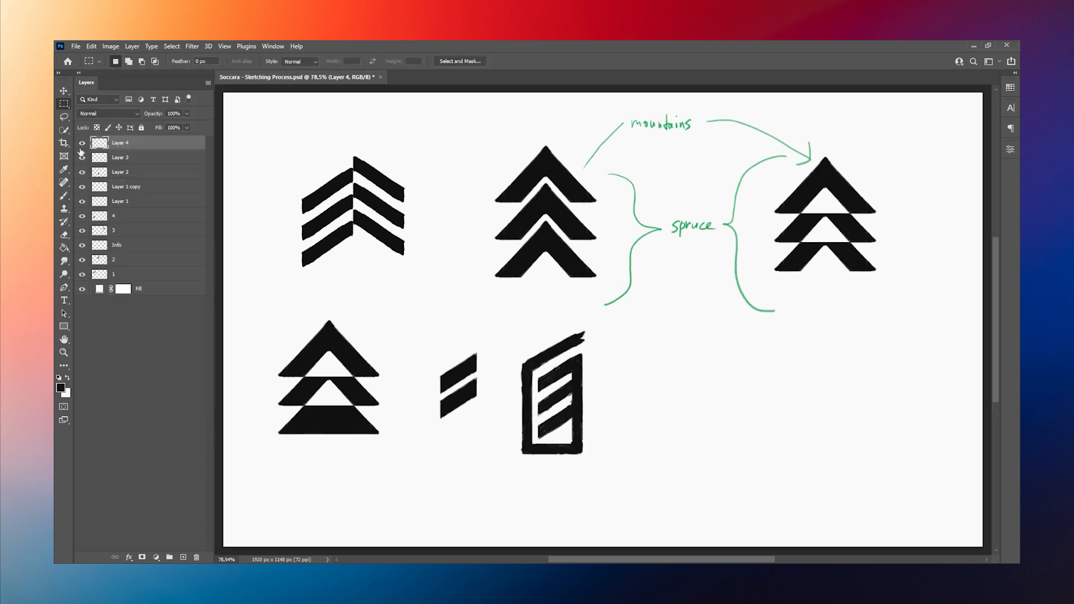
click(82, 144)
click(91, 47)
click(82, 143)
click(91, 46)
click(265, 461)
click(83, 143)
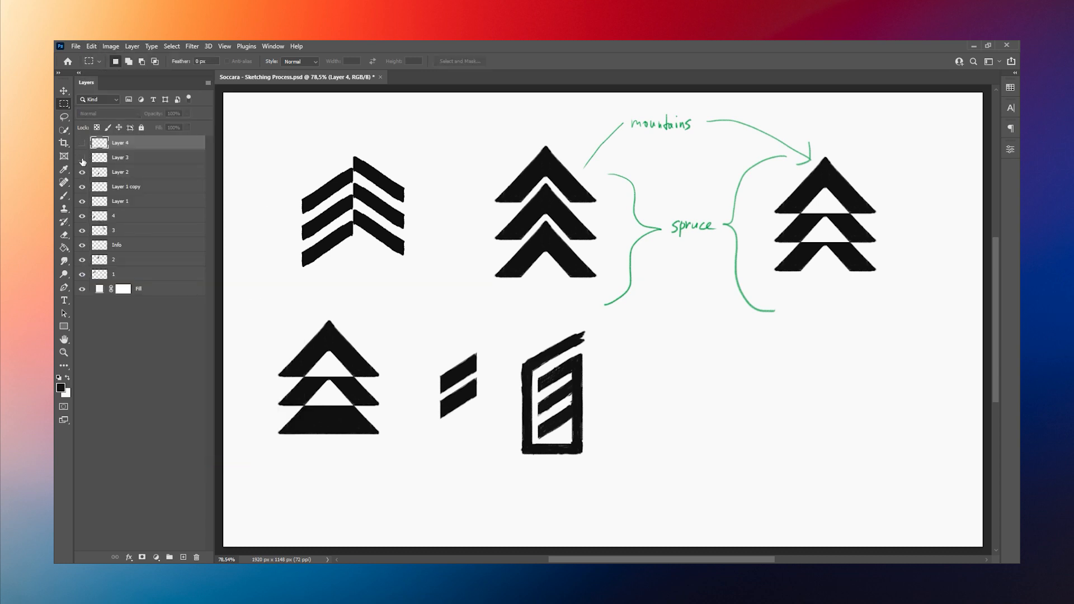
key(Delete)
Step: Merge the frame and branch layers into Layer 3 and duplicate the merged half mark
ctrl+click(131, 154)
right_click(131, 152)
click(162, 439)
key(ctrl+j)
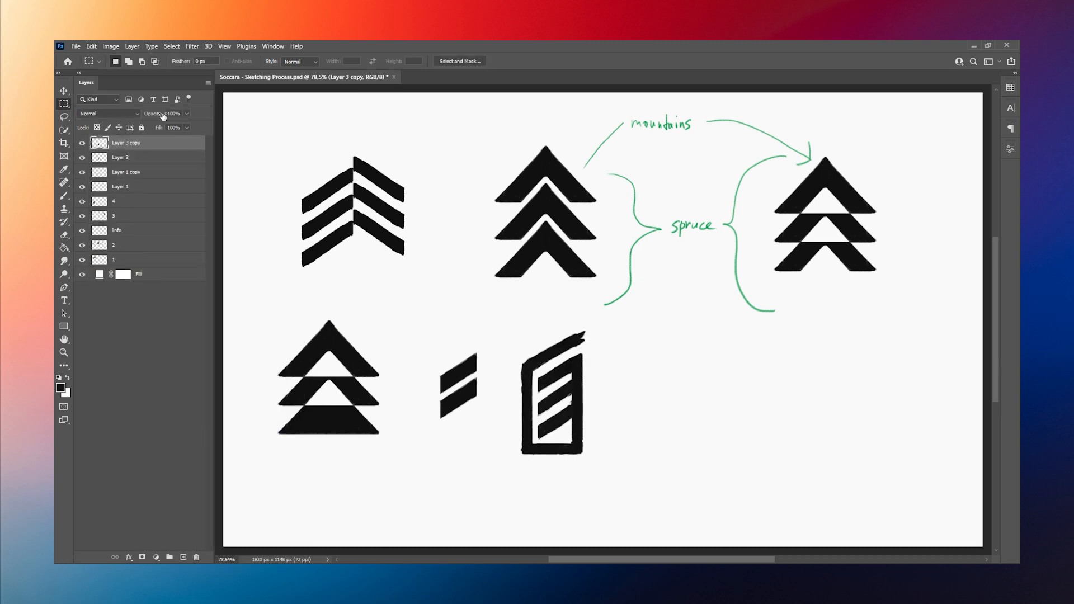
Step: Flip the copied half mark horizontally and align it against the original's trunk to form a symmetrical framed spruce
click(91, 46)
mouse_move(128, 276)
click(254, 461)
key(ctrl+t)
drag(554, 398, 609, 399)
key(Return)
key(v)
key(Left)
key(Left)
key(Left)
key(Left)
key(Left)
key(Left)
key(Left)
key(Left)
key(Left)
key(Left)
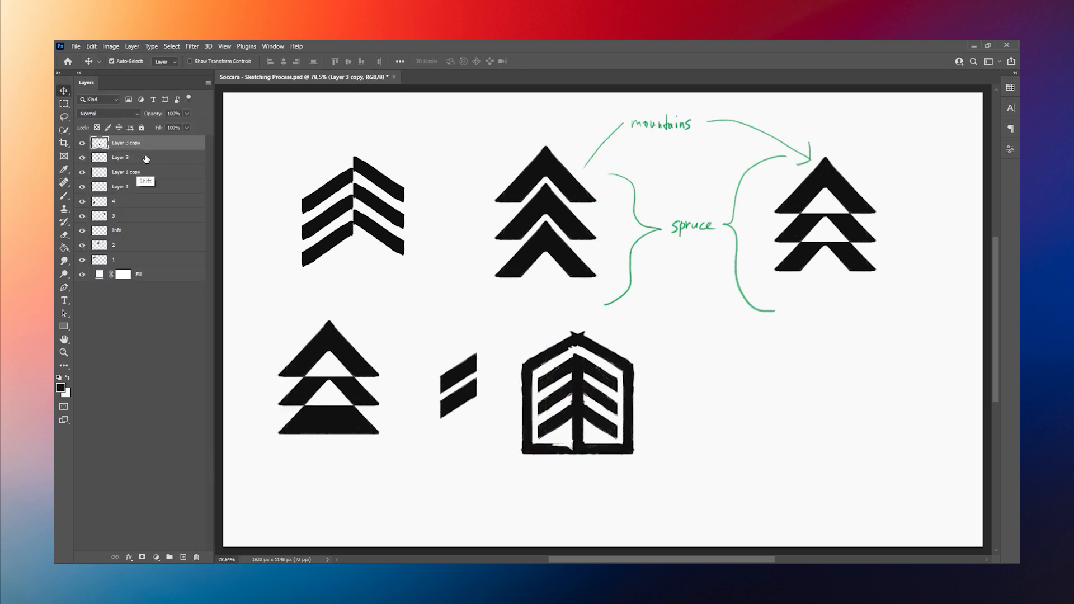
Step: Merge the two mirrored halves of the framed spruce into one layer
double_click(144, 159)
click(940, 168)
ctrl+click(142, 144)
right_click(142, 143)
click(179, 437)
Step: Fill the gaps in the framed spruce's base with black and straighten the frame's outer edges with white
key(b)
drag(552, 446, 571, 447)
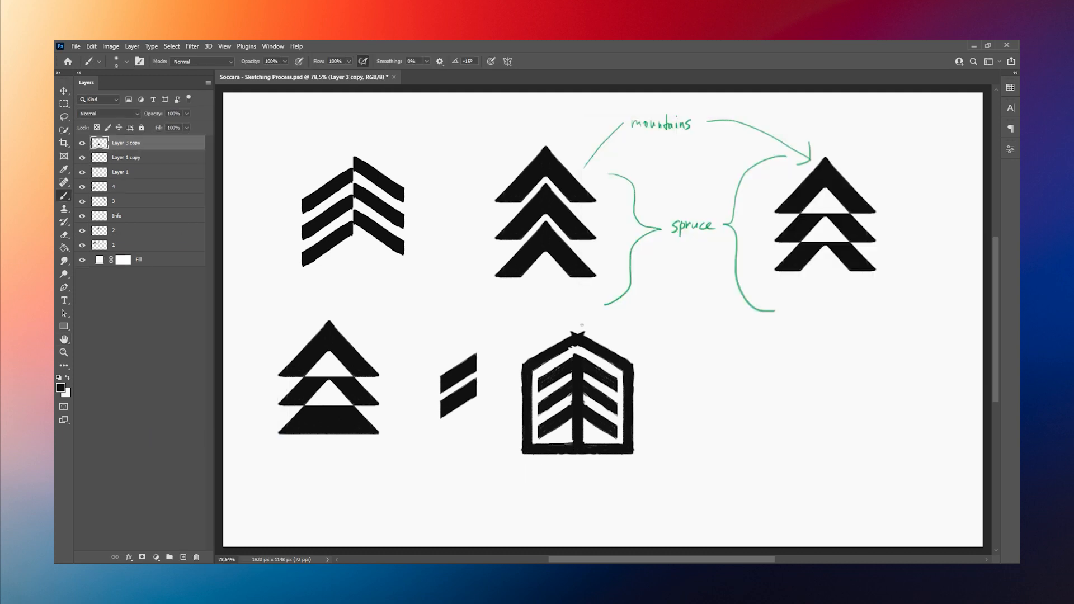
shift+click(521, 365)
key(ctrl+z)
drag(521, 364, 520, 454)
drag(635, 363, 634, 454)
drag(520, 453, 634, 452)
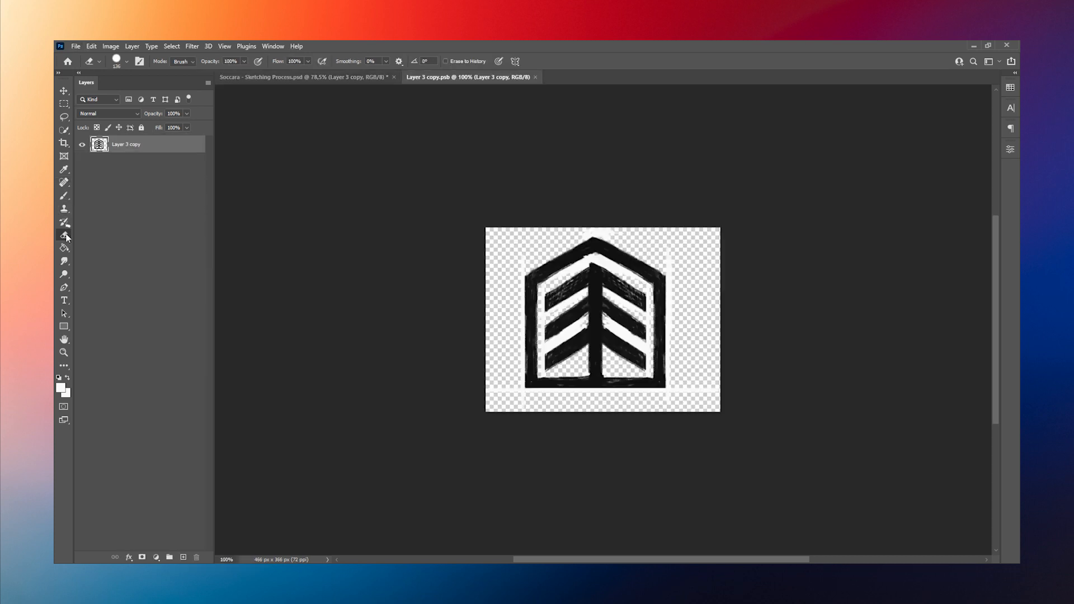
Step: Erase the leftover white background in the framed spruce's smart object with the Magic Eraser and close it
key(e)
click(594, 228)
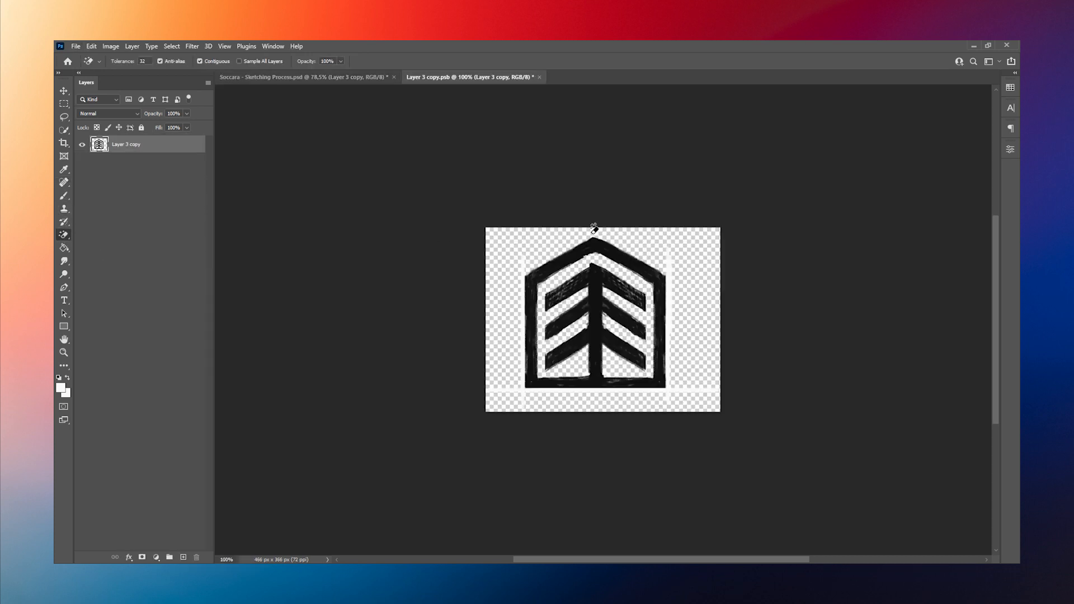
click(536, 78)
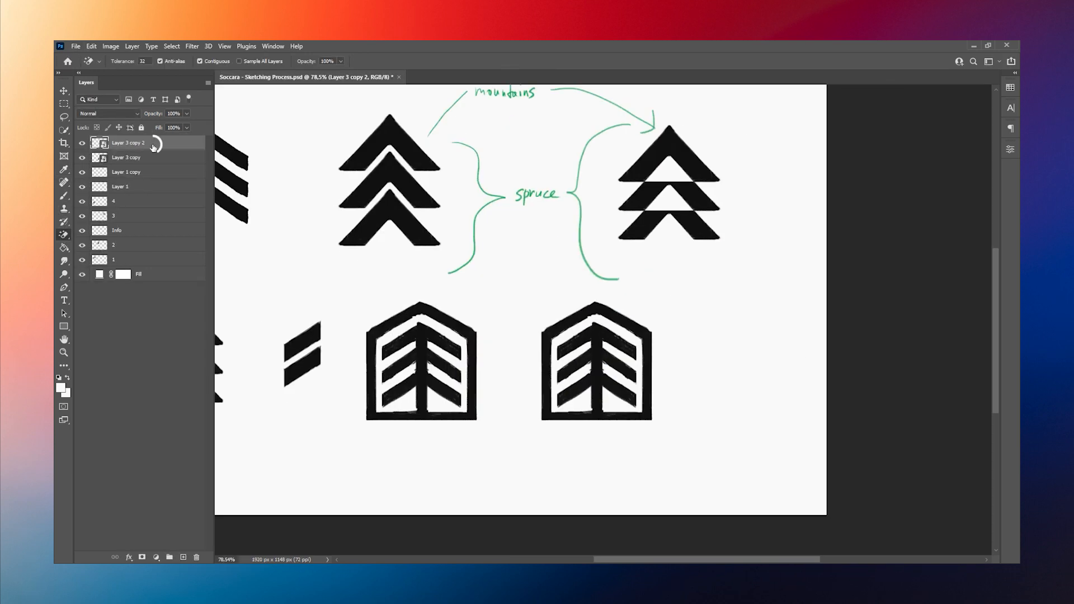
Step: Cut white gaps at both ends of the copied mark's base to separate it from the outer frame
alt+click(577, 415)
click(554, 415)
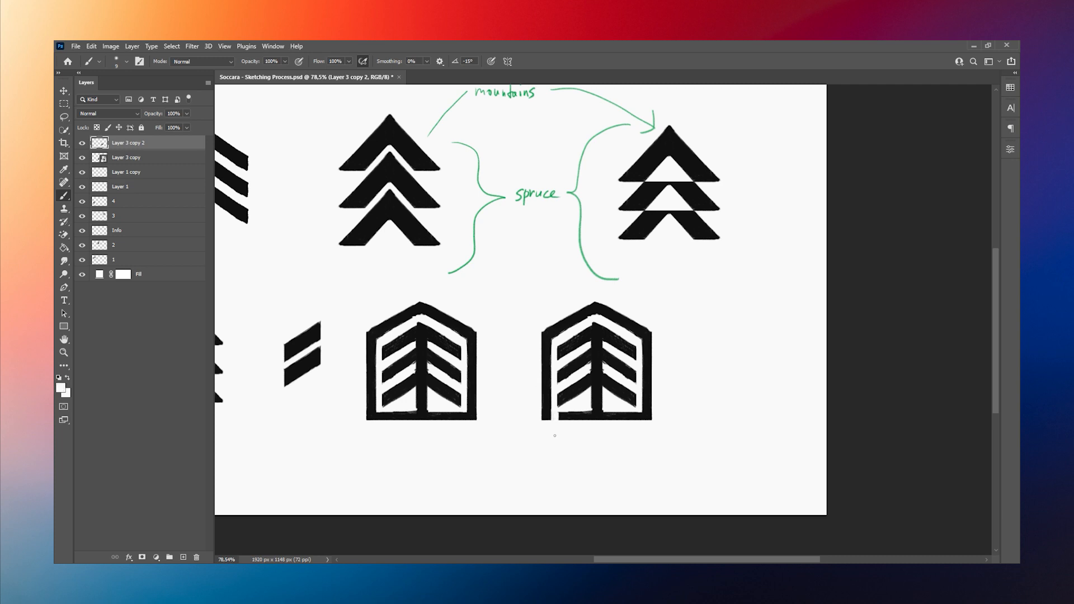
click(637, 419)
shift+click(637, 347)
click(558, 342)
shift+click(557, 435)
Step: Annotate the open-base mark in green on the Info layer with an arrow labelled Shield and a curved spruce note
alt+click(519, 221)
ctrl+click(518, 214)
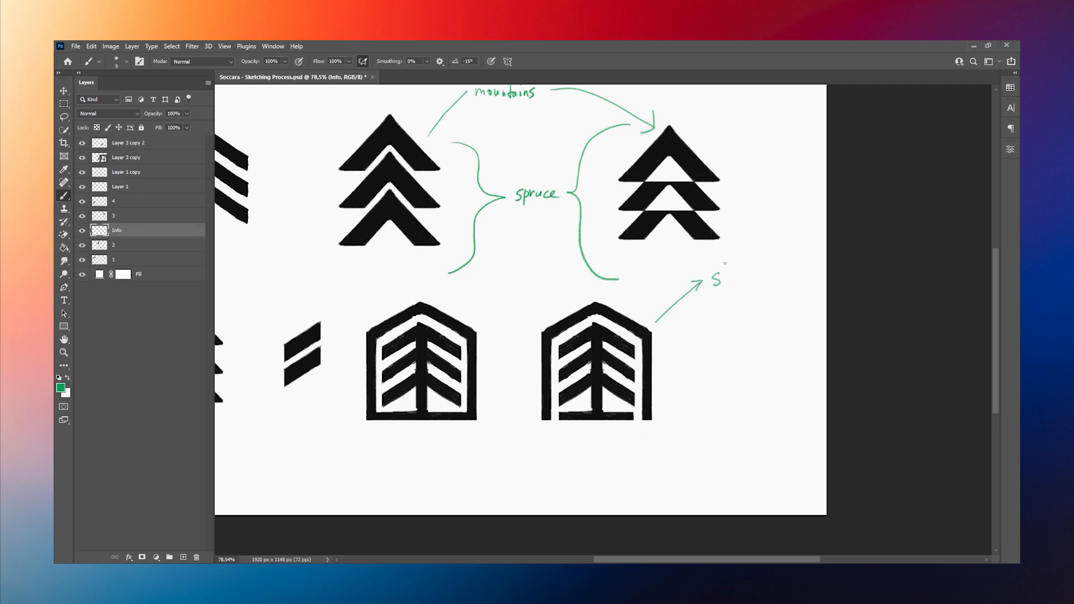
drag(726, 268, 731, 285)
drag(733, 277, 750, 284)
drag(755, 263, 753, 282)
drag(498, 407, 494, 419)
drag(512, 419, 560, 444)
Step: Duplicate the open-base mark's layer and scale all sketches and notes down toward the canvas's upper-left corner
click(136, 142)
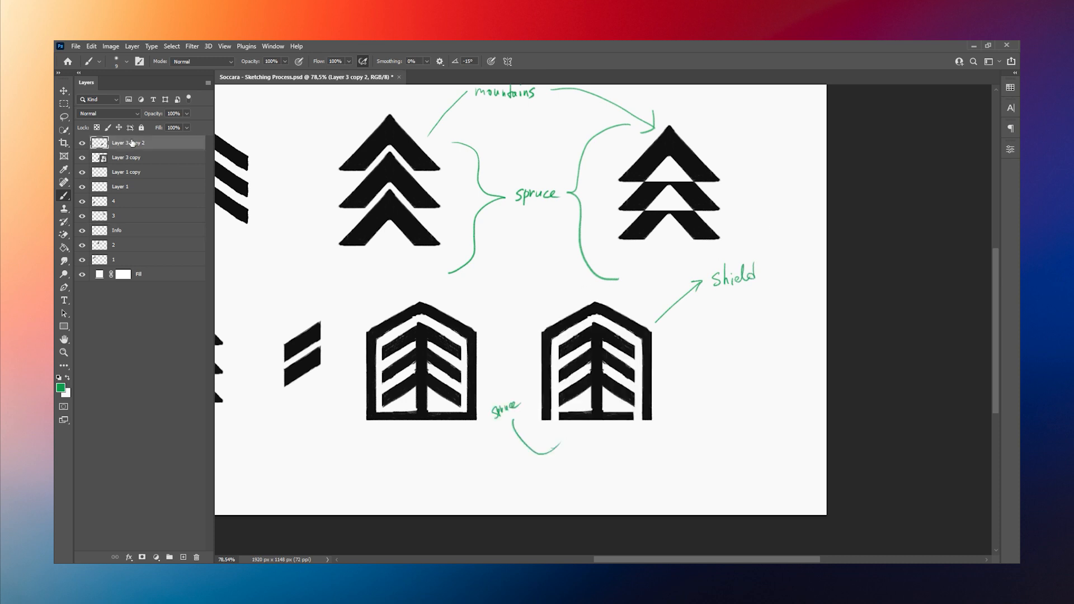
key(ctrl+j)
shift+click(139, 274)
key(ctrl+r)
key(ctrl+0)
key(ctrl+t)
drag(915, 490, 611, 321)
click(552, 61)
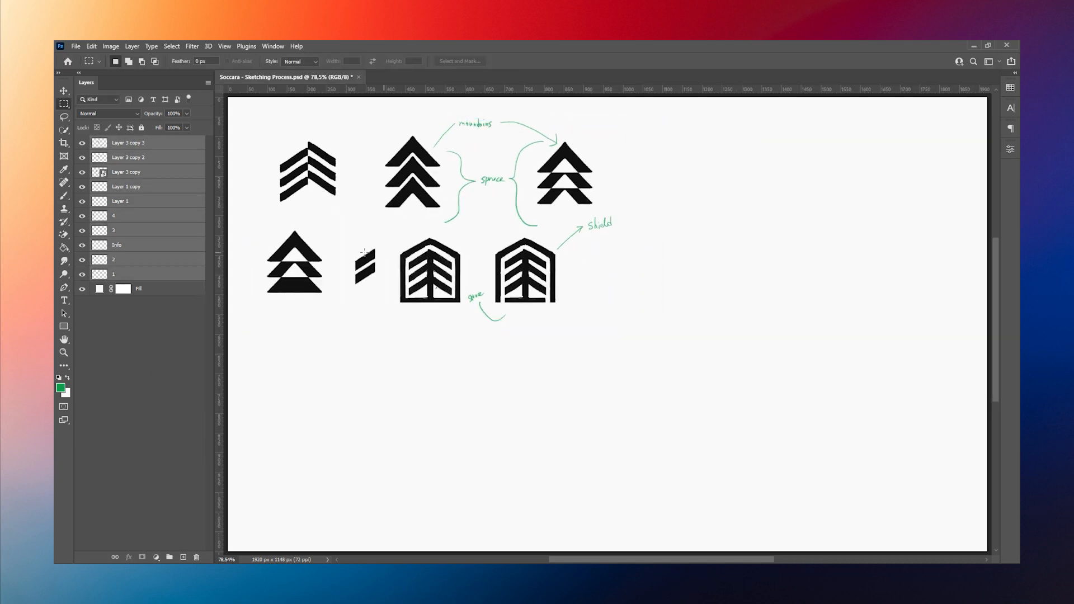
Step: Move the duplicated open-base mark to the empty area below the sketches and enlarge it
ctrl+click(519, 277)
key(ctrl+t)
click(533, 236)
drag(526, 271, 634, 391)
key(ctrl+t)
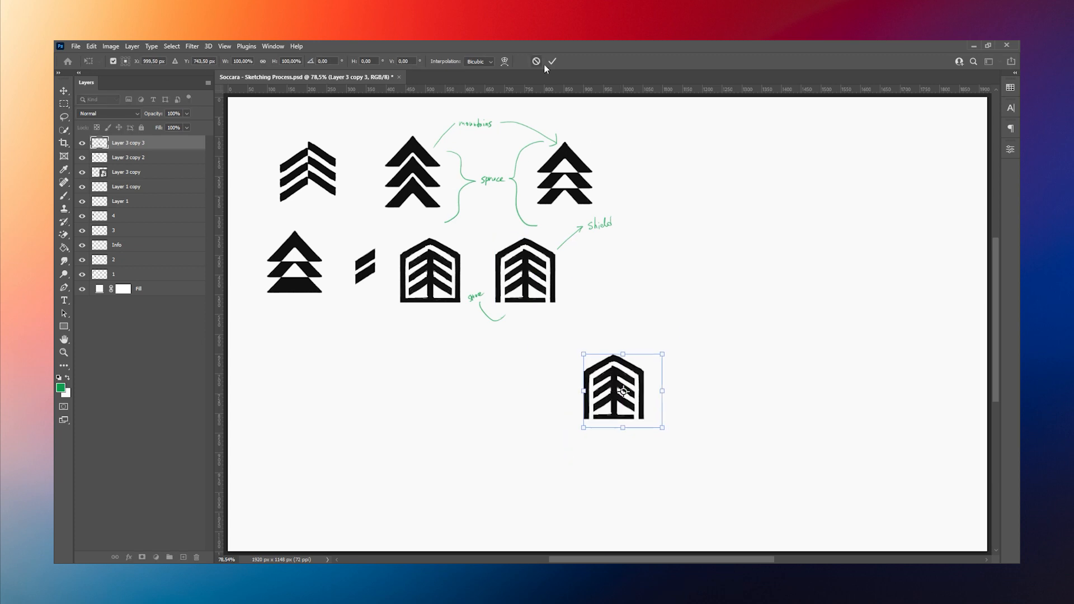
drag(663, 354, 723, 297)
click(552, 62)
Step: Paint out the enlarged mark's right half and base with white, keeping the left frame, branches and trunk
scroll(801, 386, up, 2)
key(b)
click(588, 343)
key(ctrl+z)
key(d)
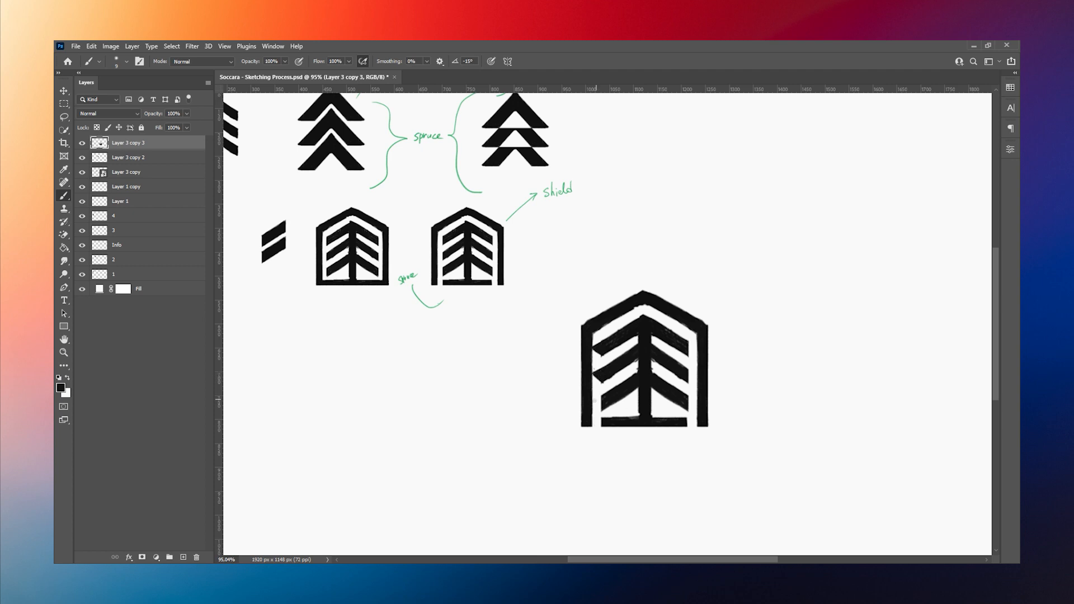
key(x)
mouse_move(640, 290)
mouse_down()
mouse_move(651, 305)
mouse_move(651, 430)
mouse_up()
key(bracketright)
key(bracketright)
key(bracketright)
key(bracketright)
mouse_move(699, 339)
mouse_down()
mouse_move(672, 435)
mouse_move(674, 322)
mouse_move(661, 424)
mouse_up()
key(bracketleft)
key(bracketleft)
key(bracketleft)
key(bracketleft)
key(bracketleft)
key(bracketleft)
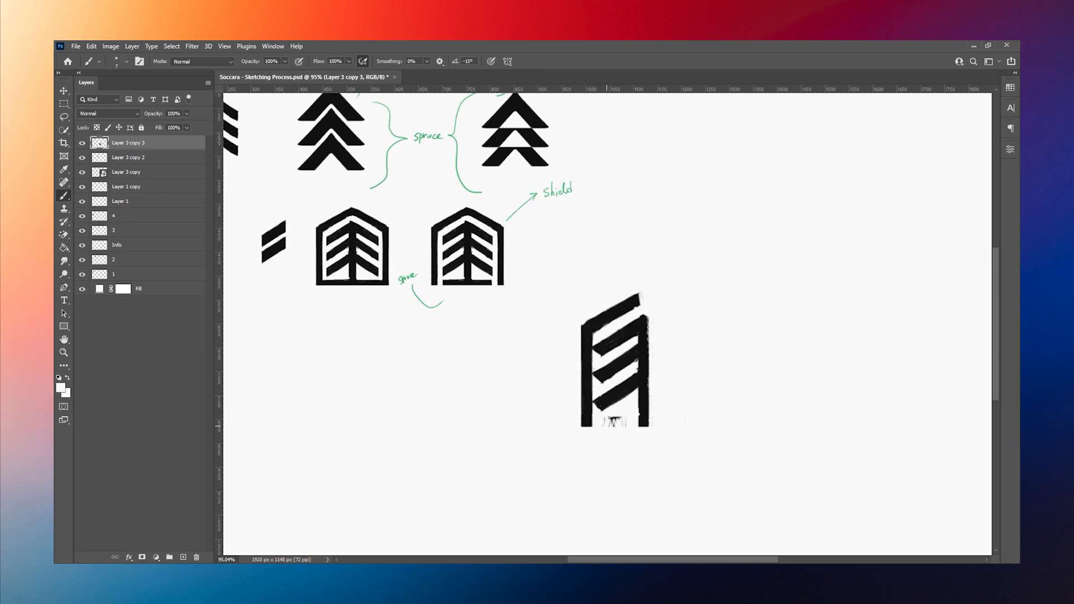
Step: Extend the half mark's frame from its lower outer corner with a diagonal black stroke slanting toward the trunk
alt+click(595, 406)
mouse_move(594, 405)
mouse_down()
mouse_move(602, 412)
mouse_move(589, 425)
mouse_up()
alt+click(588, 404)
key(r)
mouse_move(640, 377)
mouse_down()
mouse_move(672, 326)
mouse_move(725, 294)
mouse_move(718, 324)
mouse_up()
alt+click(710, 314)
alt+click(719, 323)
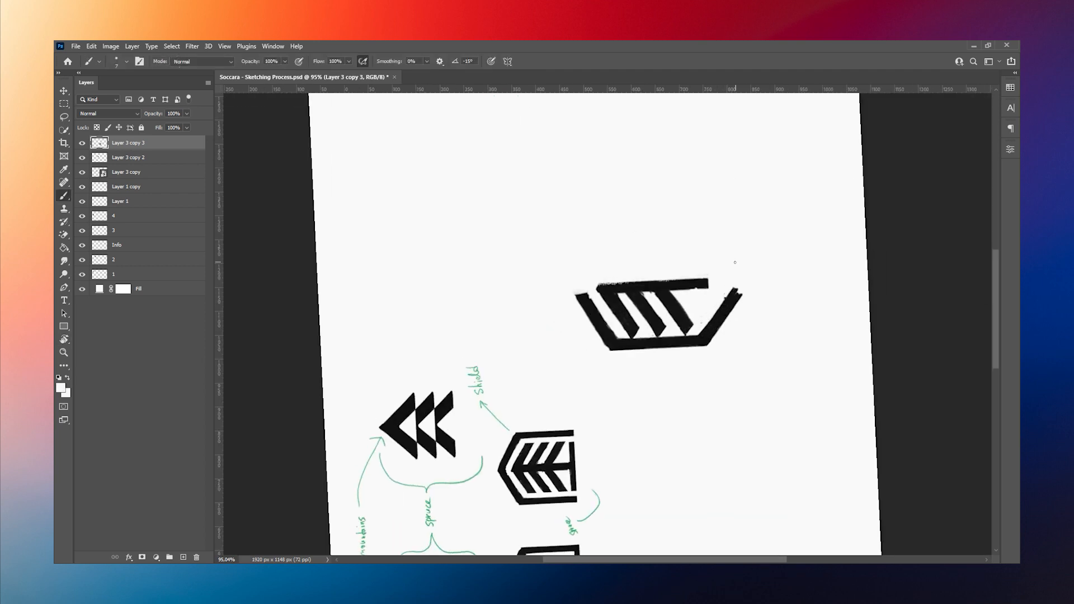
key(r)
click(206, 62)
Step: Squash the half mark vertically to about 84% of its height
key(ctrl+t)
drag(659, 460, 659, 430)
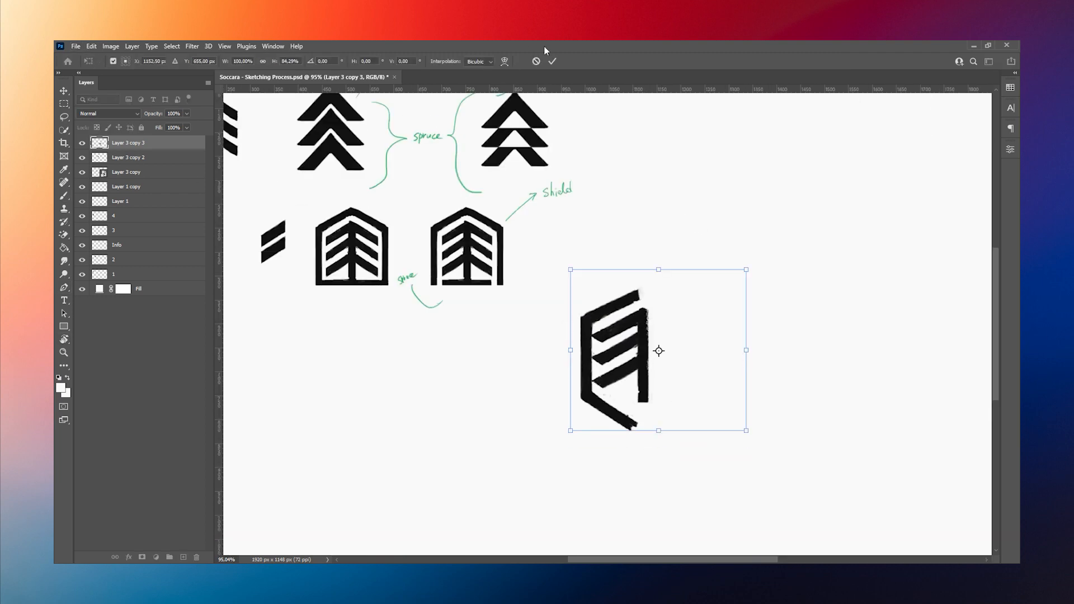
click(548, 62)
Step: Duplicate the half mark, flip the copy horizontally and place it as the opposite half with a narrow central gap
key(ctrl+j)
click(91, 47)
click(240, 465)
drag(688, 358, 668, 358)
Step: Convert the mirrored half to a smart object, erase the white background inside it, and save and close its contents
right_click(140, 143)
click(184, 276)
double_click(100, 143)
key(e)
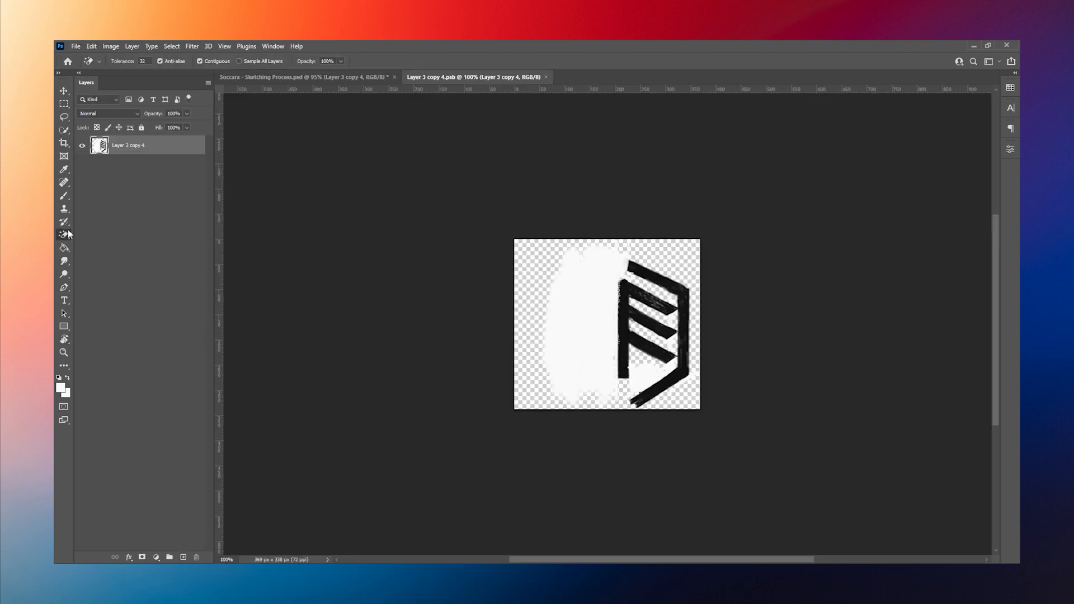
click(581, 324)
key(ctrl+s)
click(548, 77)
Step: Paint black strokes joining the two halves at the roof peak and connecting the lower diagonals to the trunks
click(63, 91)
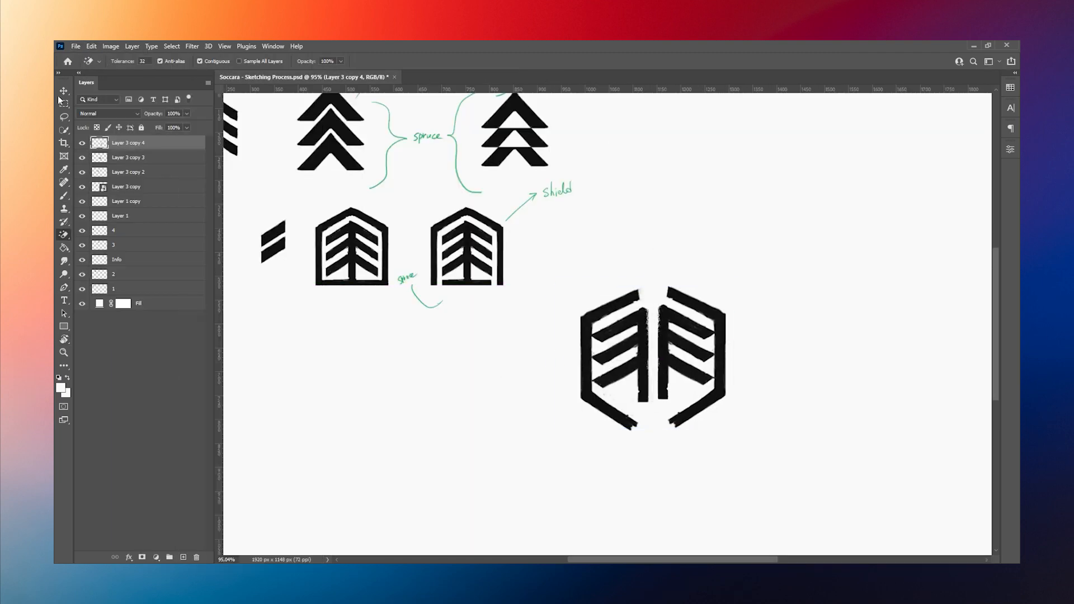
key(b)
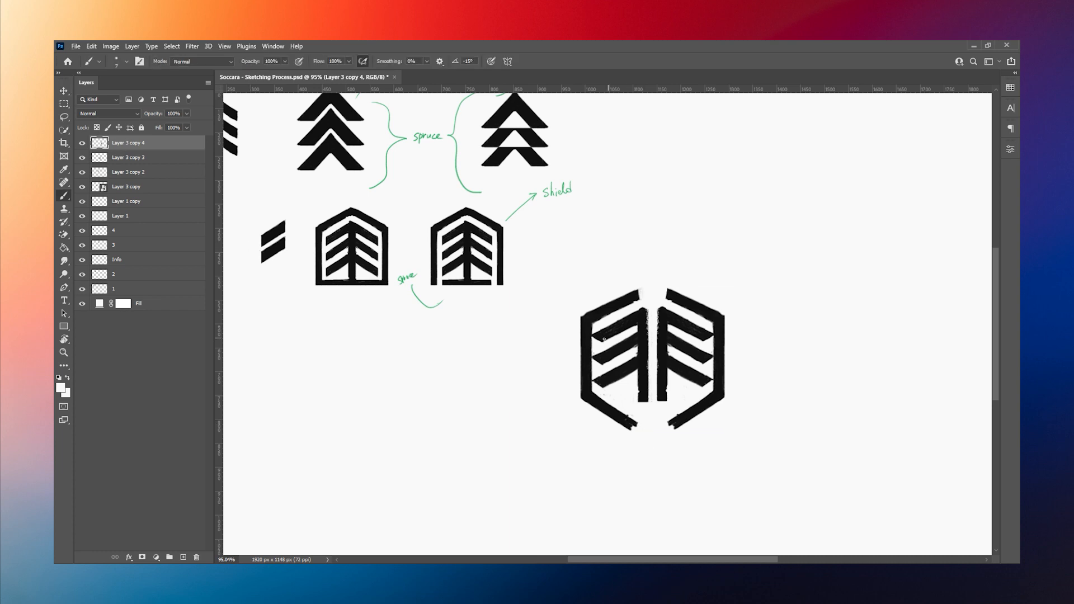
key(x)
mouse_move(641, 414)
mouse_down()
mouse_move(642, 404)
mouse_move(665, 405)
mouse_up()
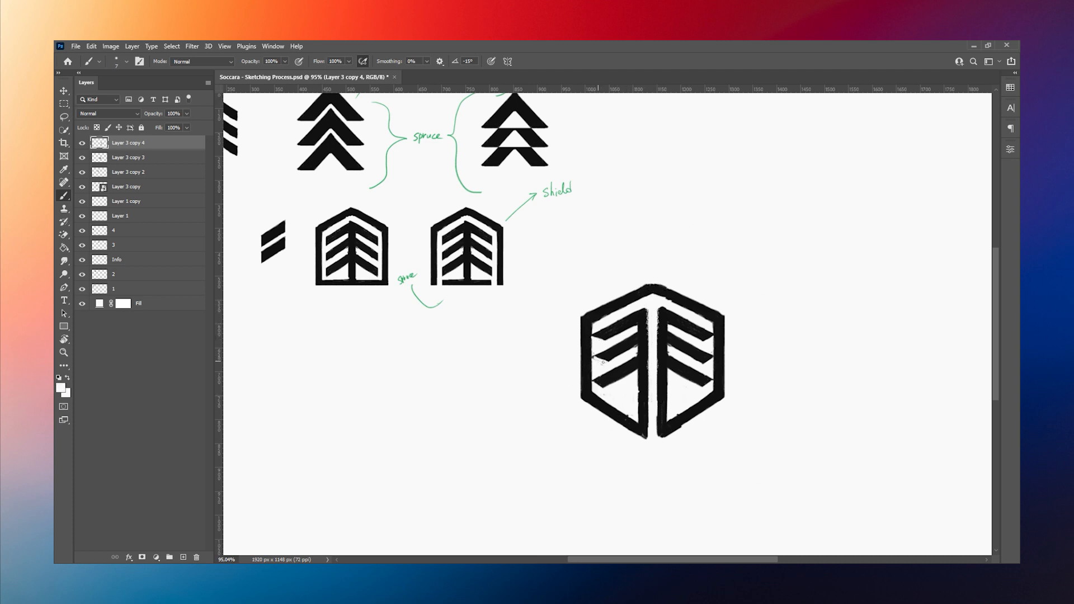
Step: Replace the left half's lower diagonal edge with a shallower black stroke meeting the trunk and trim it with white
key(x)
mouse_move(593, 392)
mouse_down()
mouse_move(627, 404)
mouse_move(609, 416)
mouse_move(643, 430)
mouse_move(584, 400)
mouse_up()
key(x)
alt+click(586, 388)
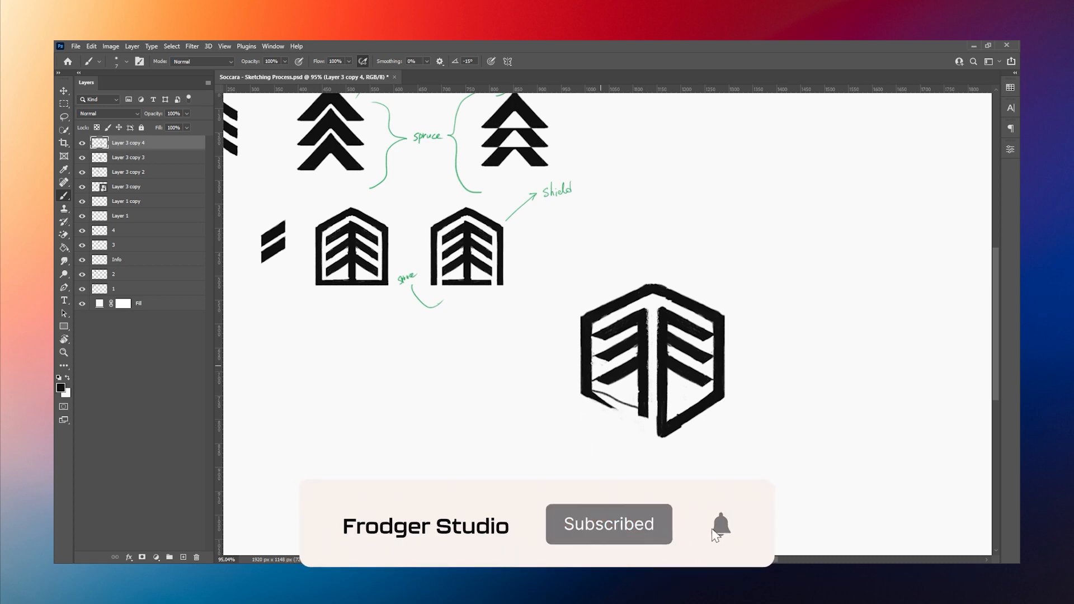
key(r)
drag(512, 269, 642, 219)
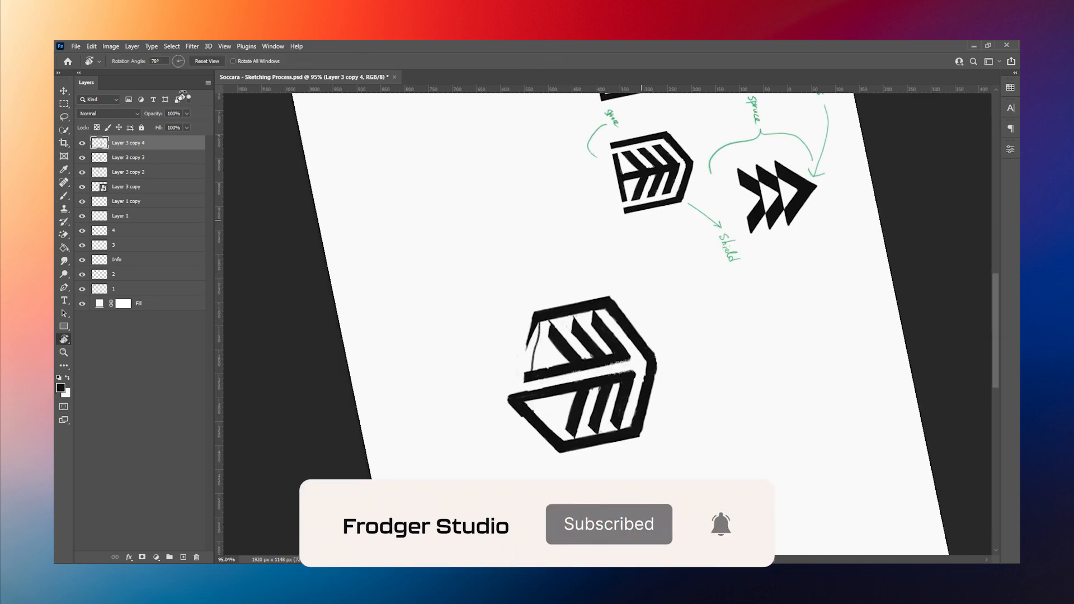
key(b)
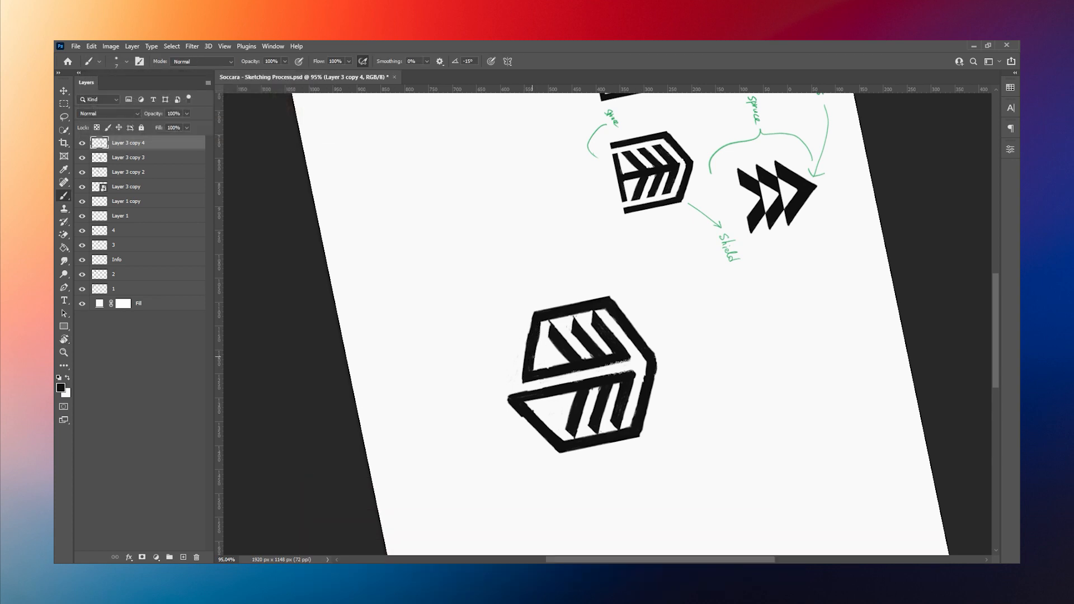
key(x)
key(x)
drag(542, 324, 530, 354)
drag(532, 316, 524, 356)
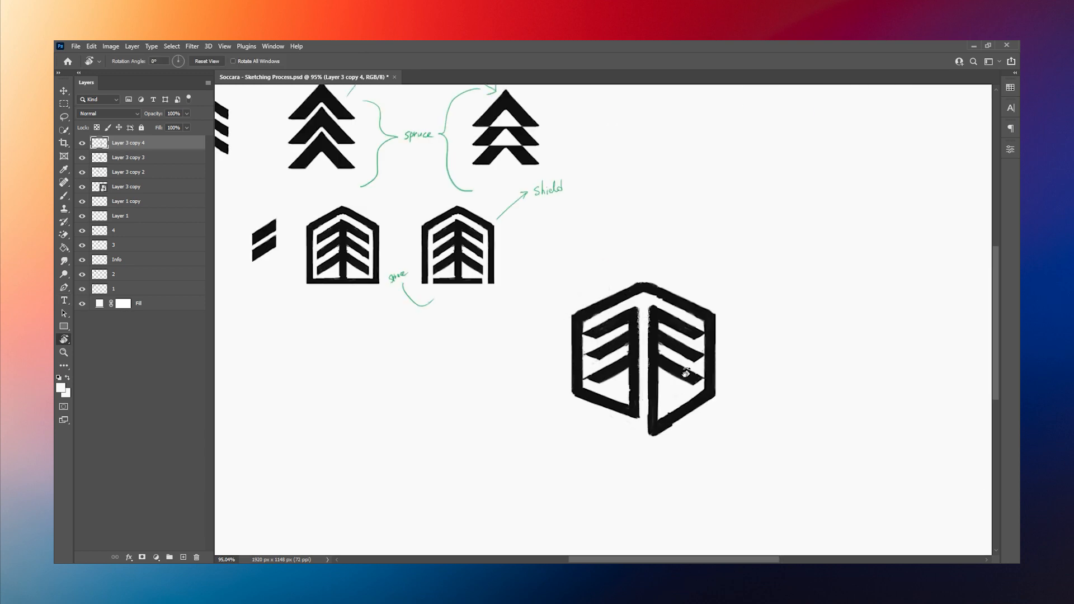
Step: Delete the right half of the shield mark so only the corrected left half remains
key(m)
drag(647, 251, 782, 437)
key(Delete)
key(ctrl+d)
key(ctrl+j)
click(91, 46)
click(264, 461)
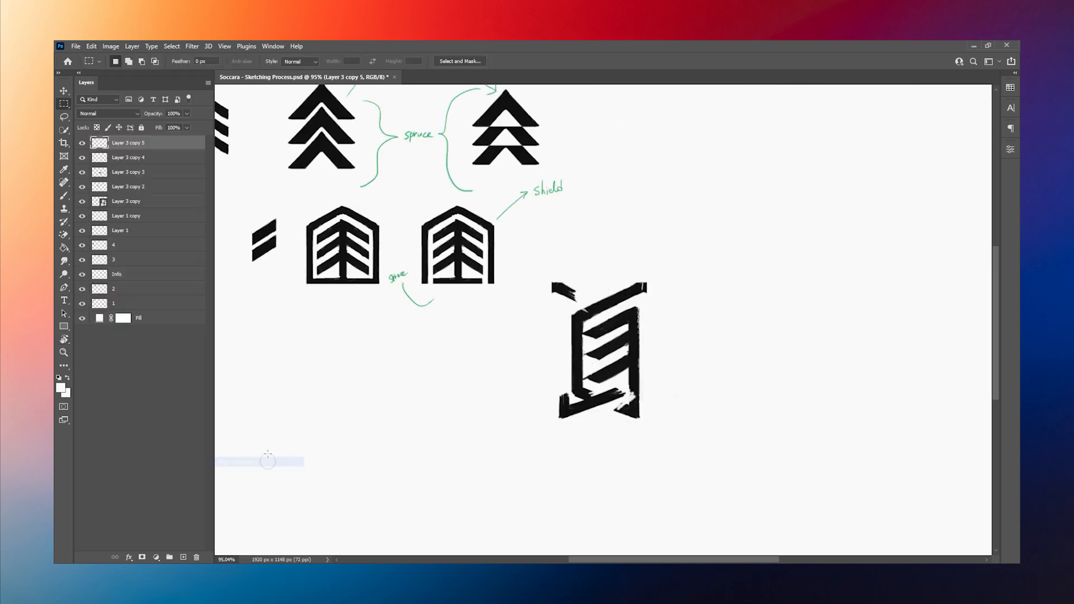
key(ctrl+t)
click(552, 62)
key(Delete)
Step: Merge the correction strokes with the left half-mark layer and convert the result to a smart object
shift+click(135, 159)
right_click(131, 159)
click(162, 435)
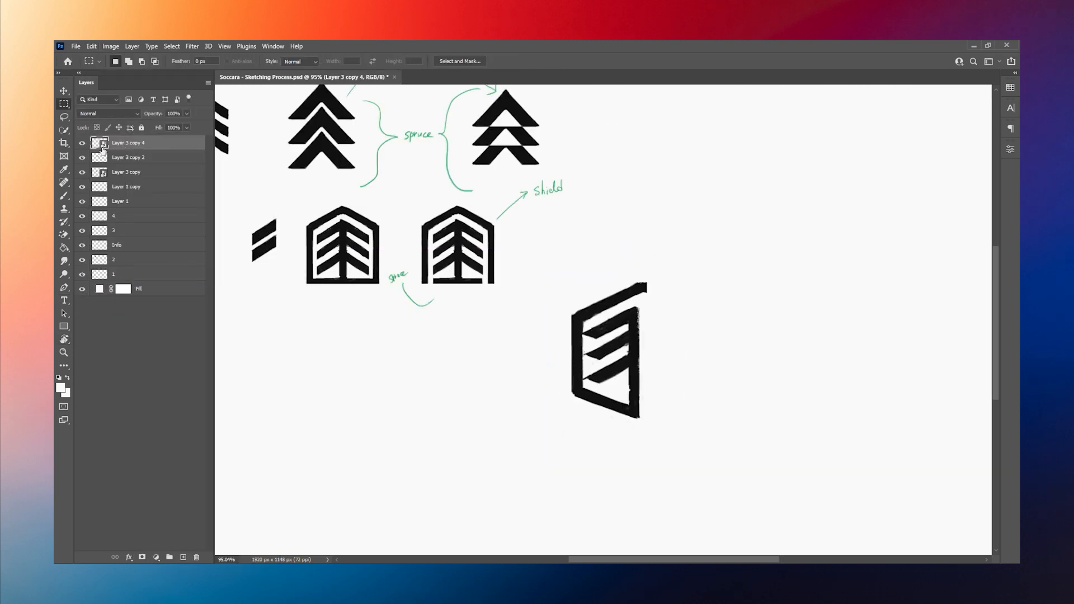
Step: Erase the white background areas inside the half mark's smart object, and save and close its contents
double_click(102, 145)
key(e)
click(618, 313)
click(546, 301)
click(549, 319)
click(555, 348)
key(ctrl+s)
click(551, 77)
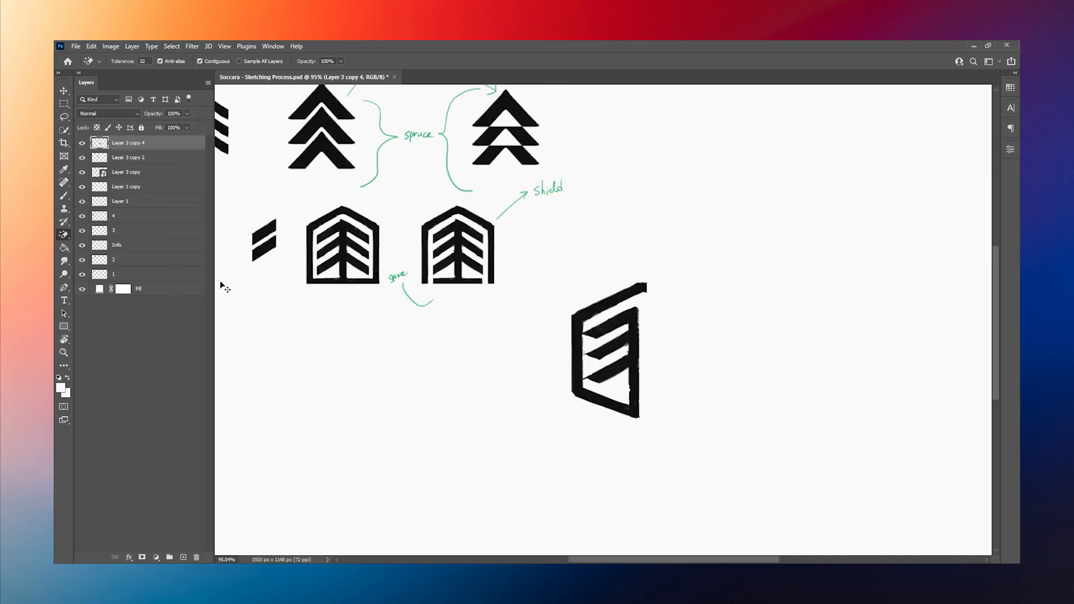
Step: Mirror a copy of the left half as the right half and merge both halves into one layer
click(91, 46)
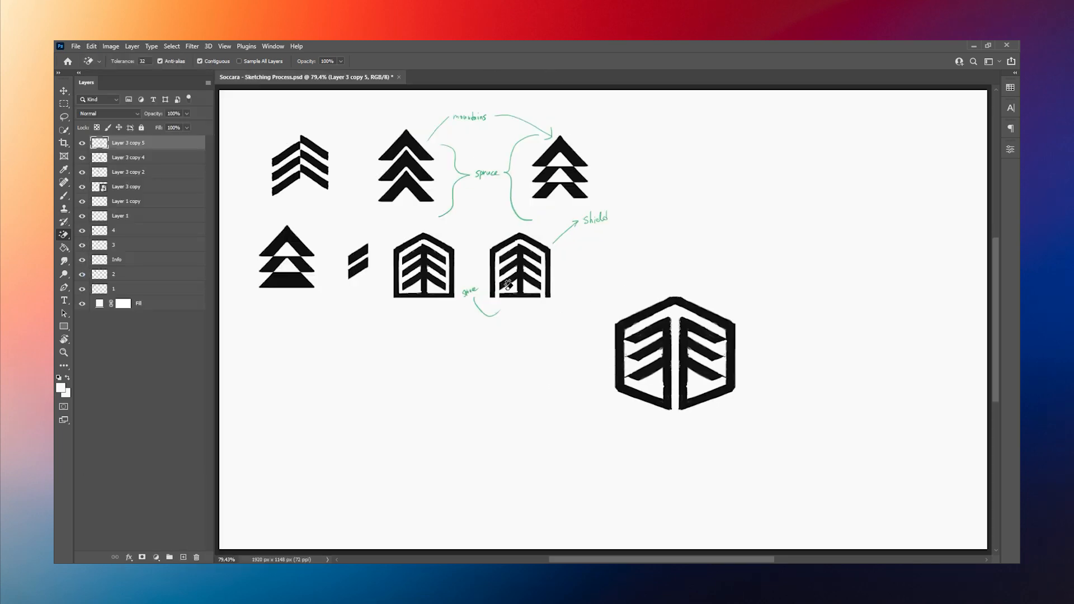
shift+click(161, 158)
right_click(160, 157)
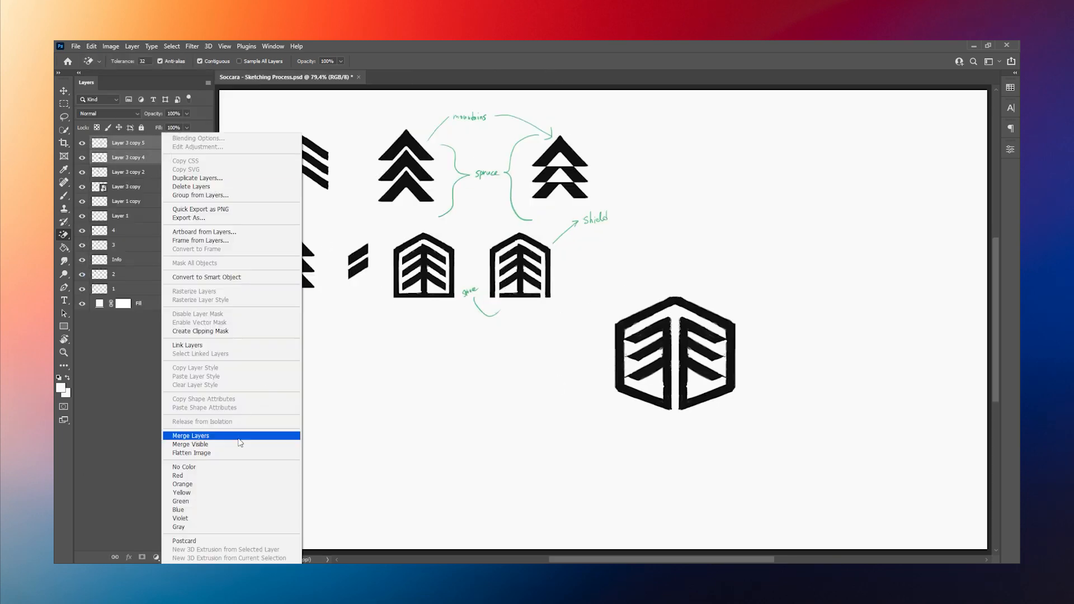
click(236, 438)
Step: Scale up all the sketch layers together so they fill more of the canvas
key(ctrl+t)
drag(756, 343, 736, 343)
click(551, 61)
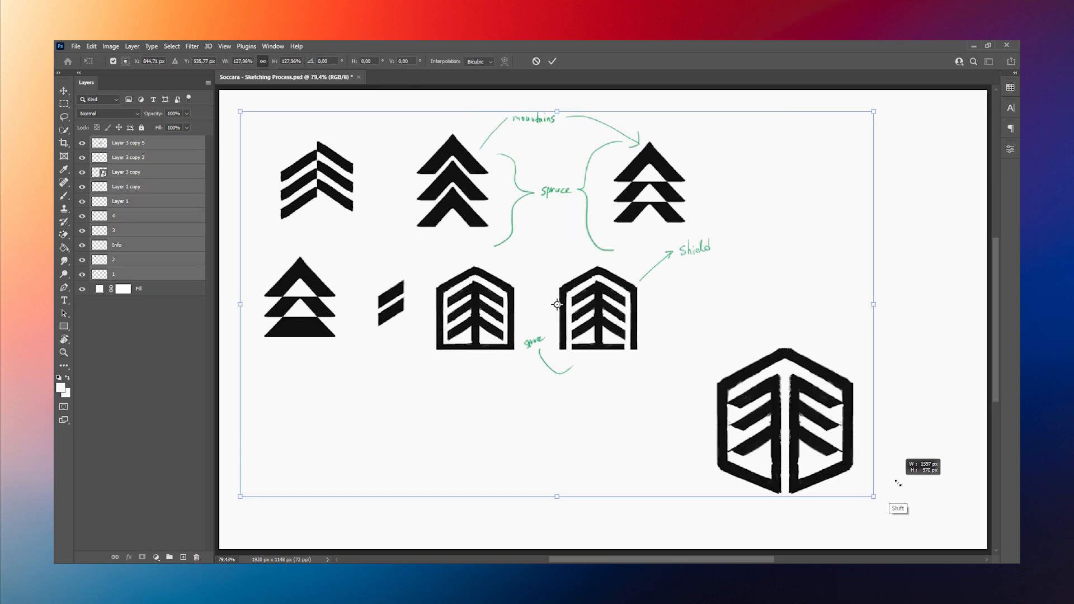
Step: Annotate the new shield mark with a red circle, an arrow and a star, and undo the last strokes
mouse_move(719, 394)
mouse_down()
mouse_move(734, 484)
mouse_move(793, 511)
mouse_move(865, 509)
mouse_move(901, 458)
mouse_move(881, 380)
mouse_move(778, 346)
mouse_up()
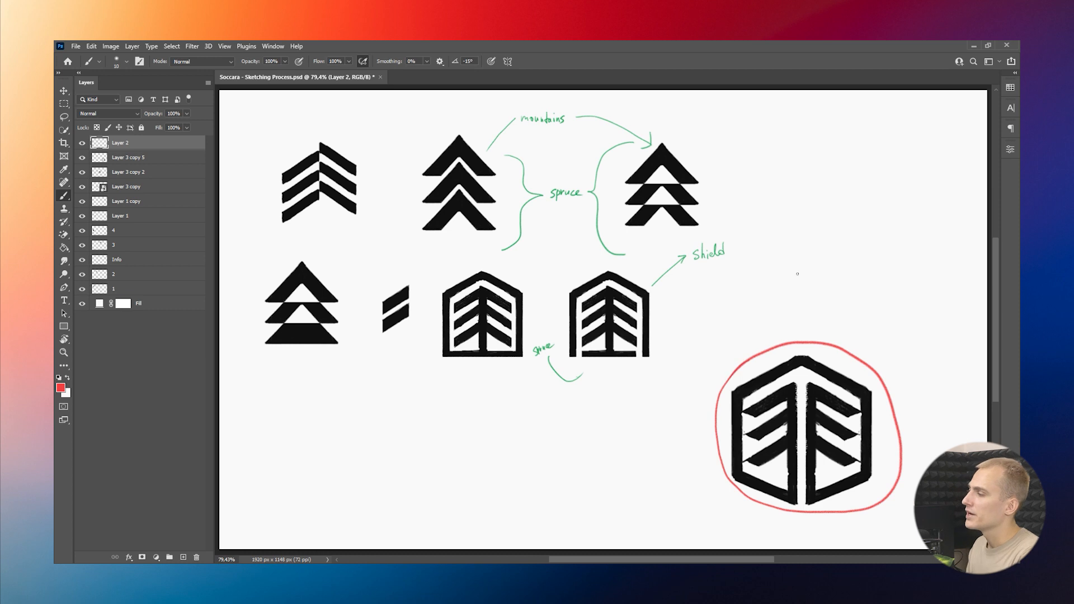
drag(844, 210, 883, 203)
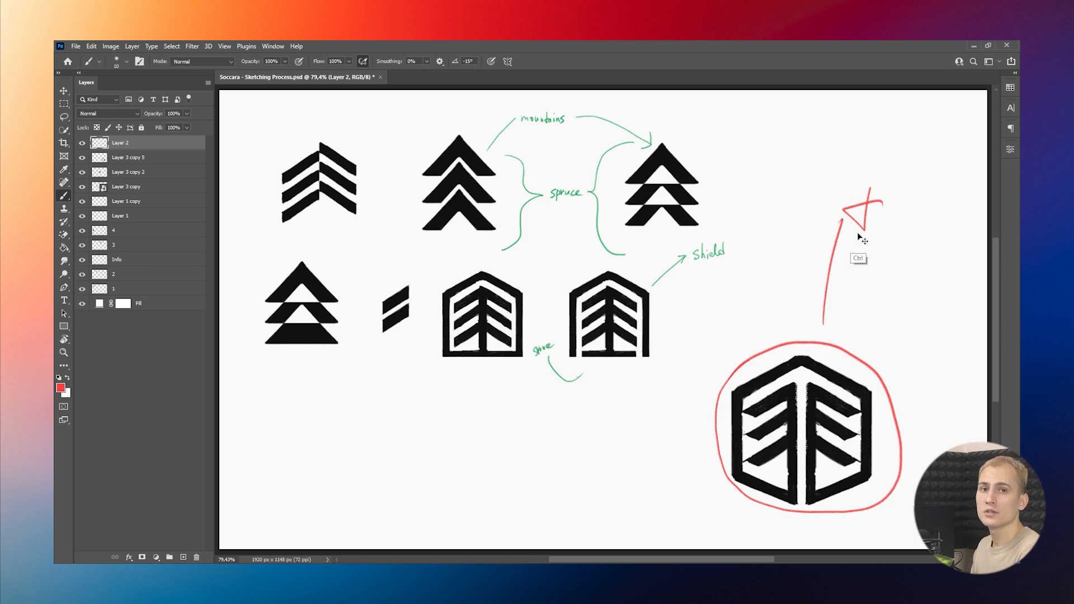
key(ctrl+z)
key(ctrl+z)
key(ctrl+z)
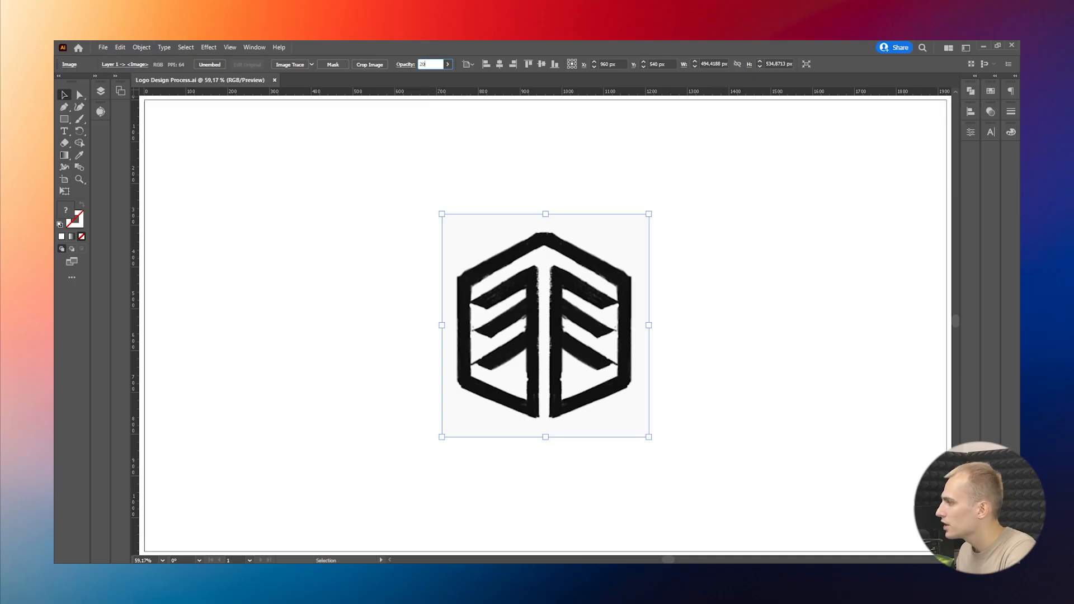
Step: Switch to Illustrator, set the placed sketch's opacity to 20%, and lock it
key(Return)
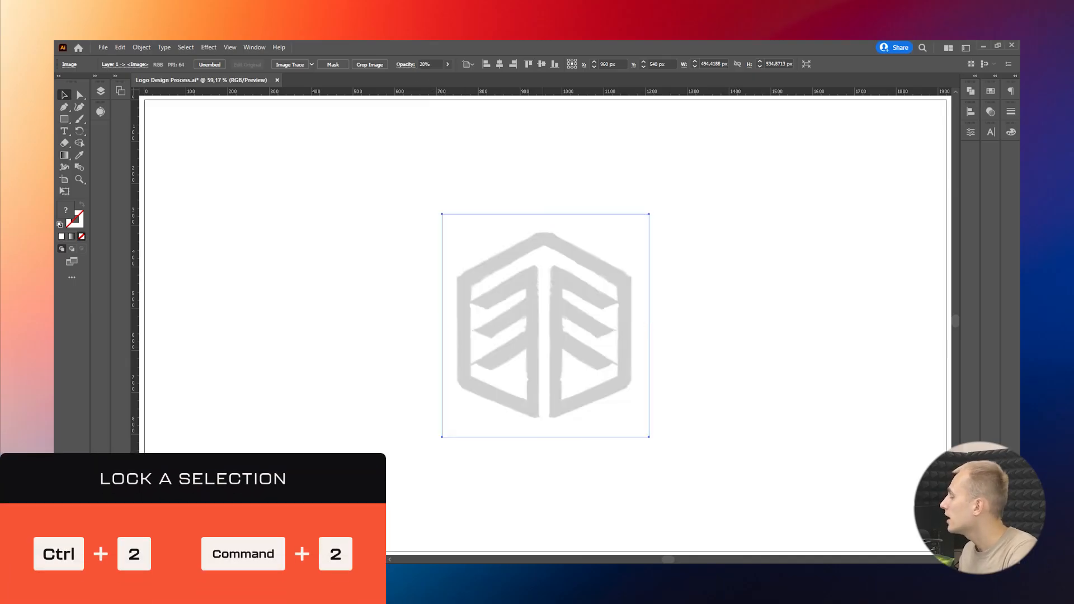
key(ctrl+2)
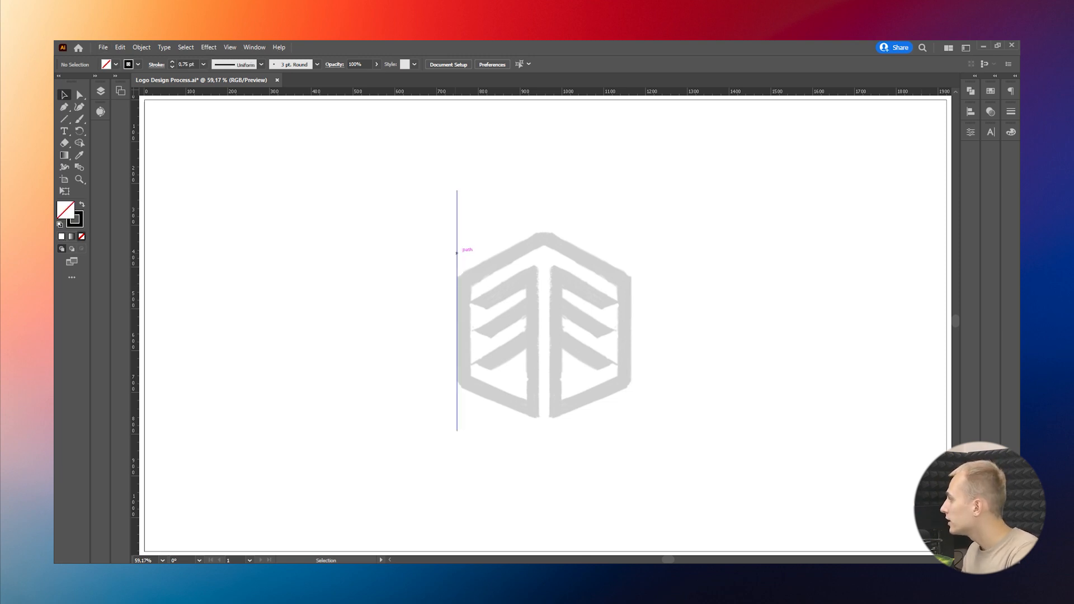
Step: Copy the vertical line at the mark's left edge one bar width inward and repeat the copy across the whole mark
drag(457, 310, 470, 310)
key(ctrl+d)
key(ctrl+d)
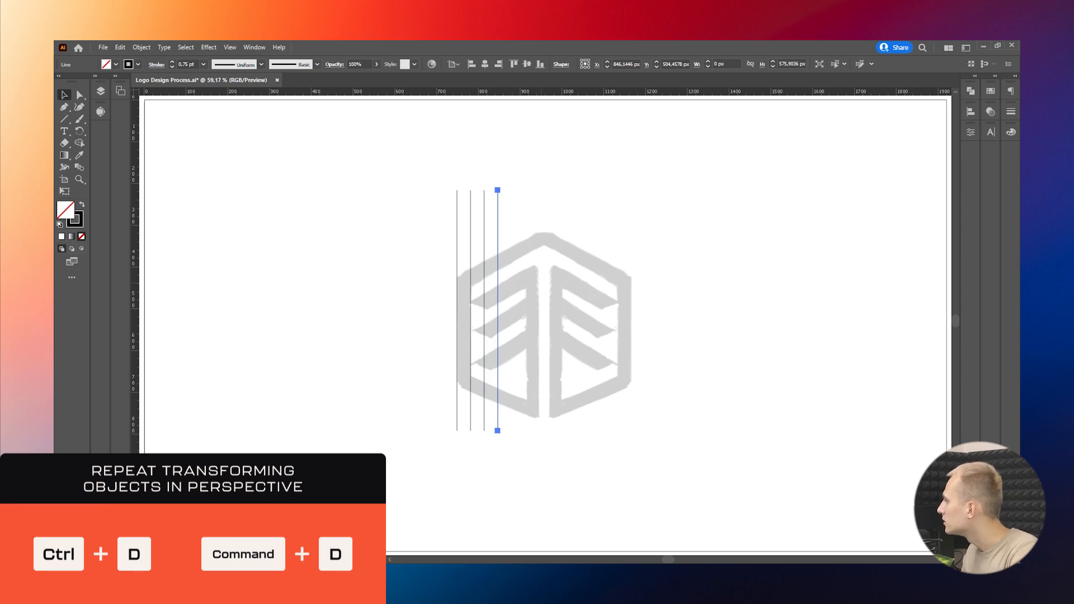
key(ctrl+d)
key(ctrl+d)
key(ctrl+d)
key(ctrl+d)
key(ctrl+d)
key(ctrl+d)
key(ctrl+d)
key(ctrl+d)
key(ctrl+d)
key(ctrl+d)
key(ctrl+shift+a)
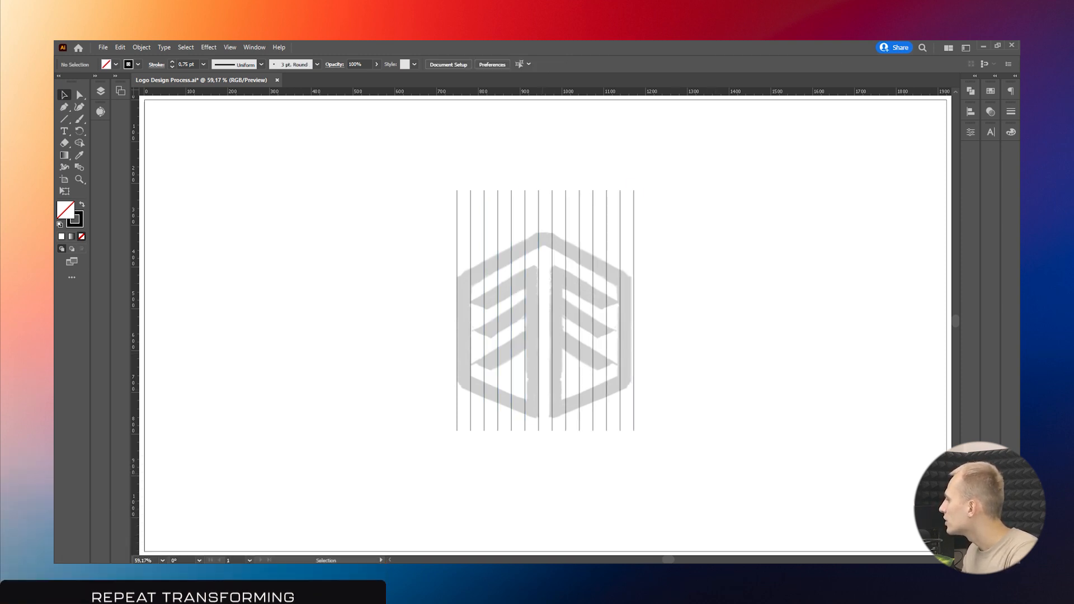
Step: Align the last vertical line with the mark's right edge and add a vertical line in the centre of the middle gap
key(ctrl+plus)
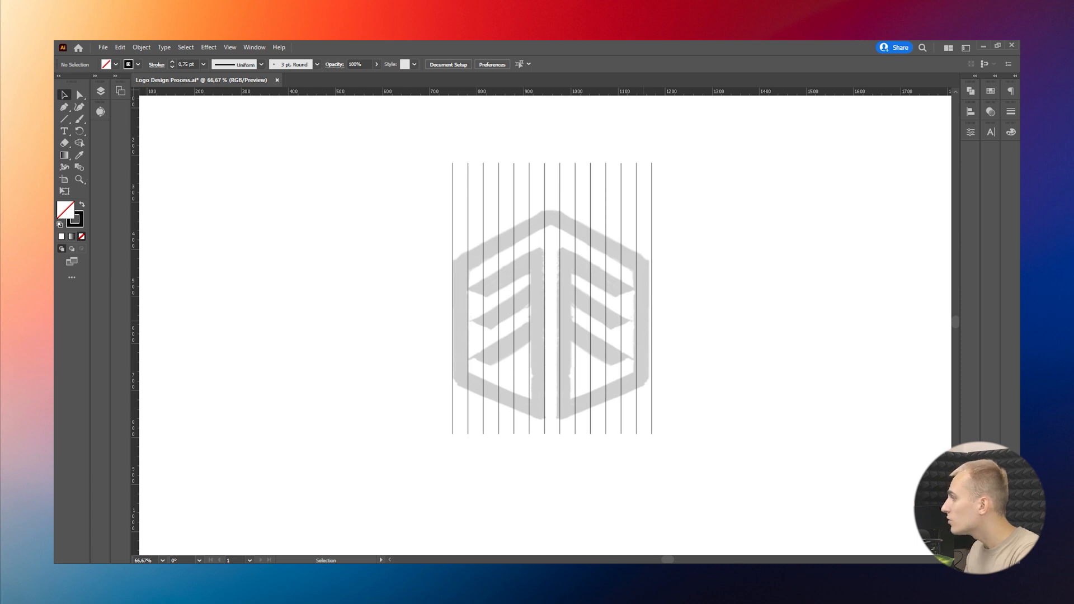
scroll(643, 321, up, 3)
drag(668, 321, 661, 321)
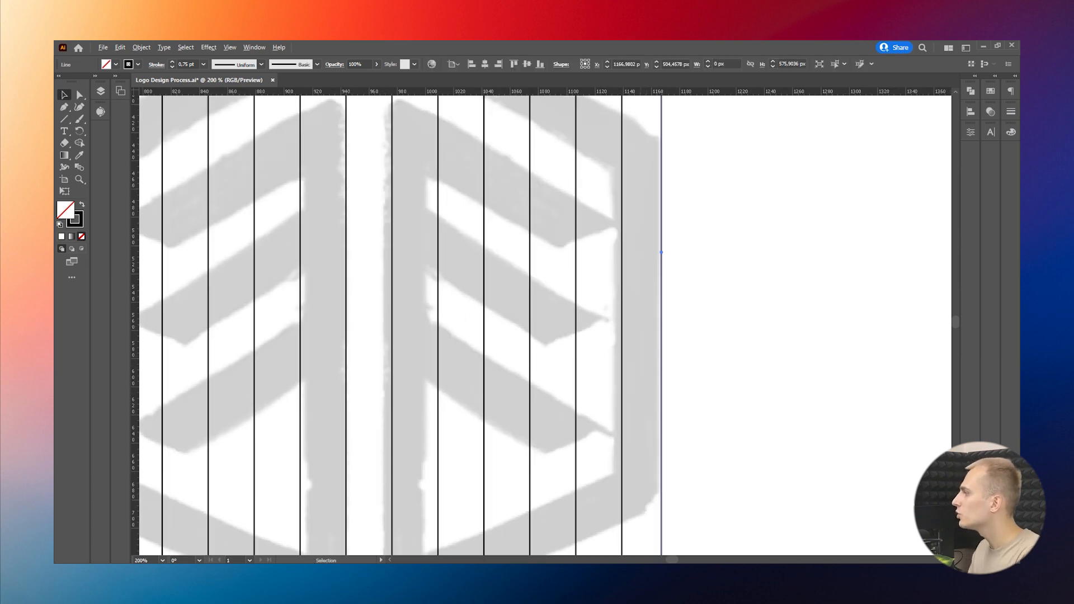
key(ctrl+0)
key(ctrl+plus)
key(ctrl+shift+a)
drag(557, 236, 565, 343)
key(ctrl+shift+a)
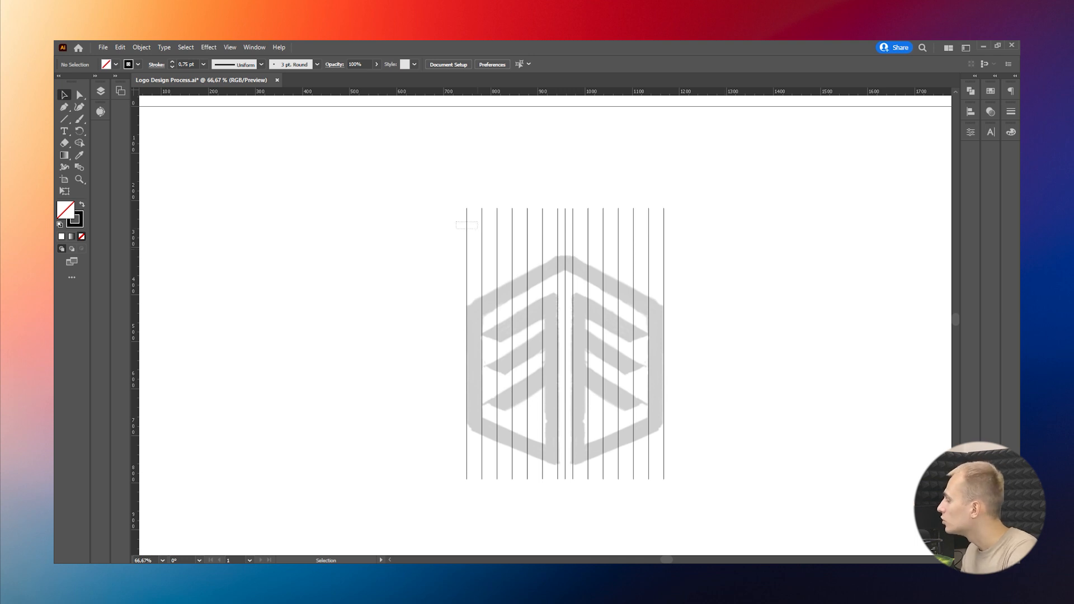
Step: Copy the first two vertical lines clear of the mark and rotate the copies to horizontal
drag(478, 229, 454, 249)
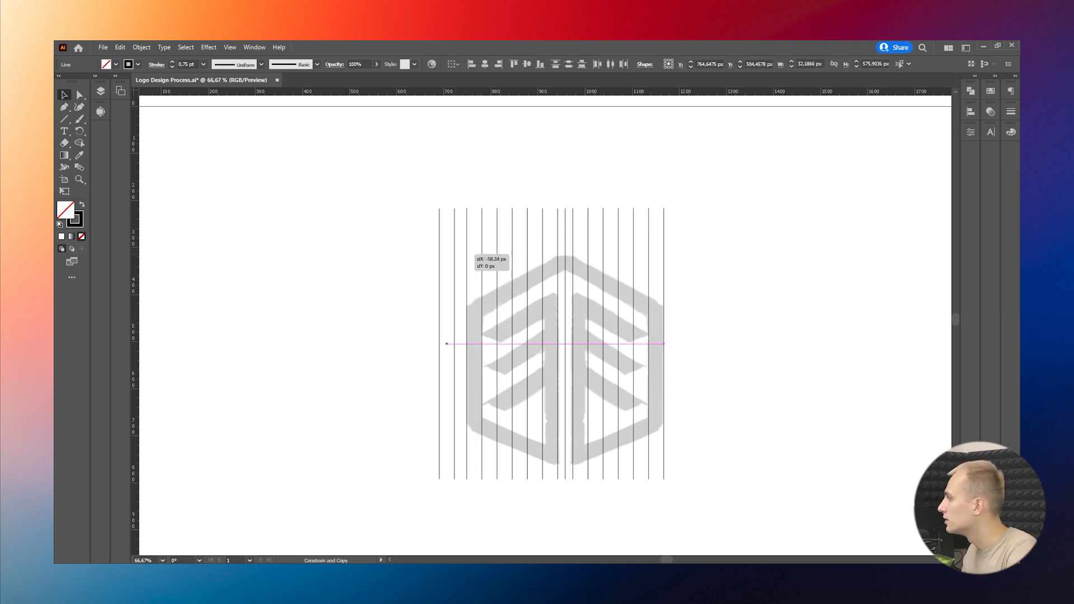
drag(446, 344, 410, 343)
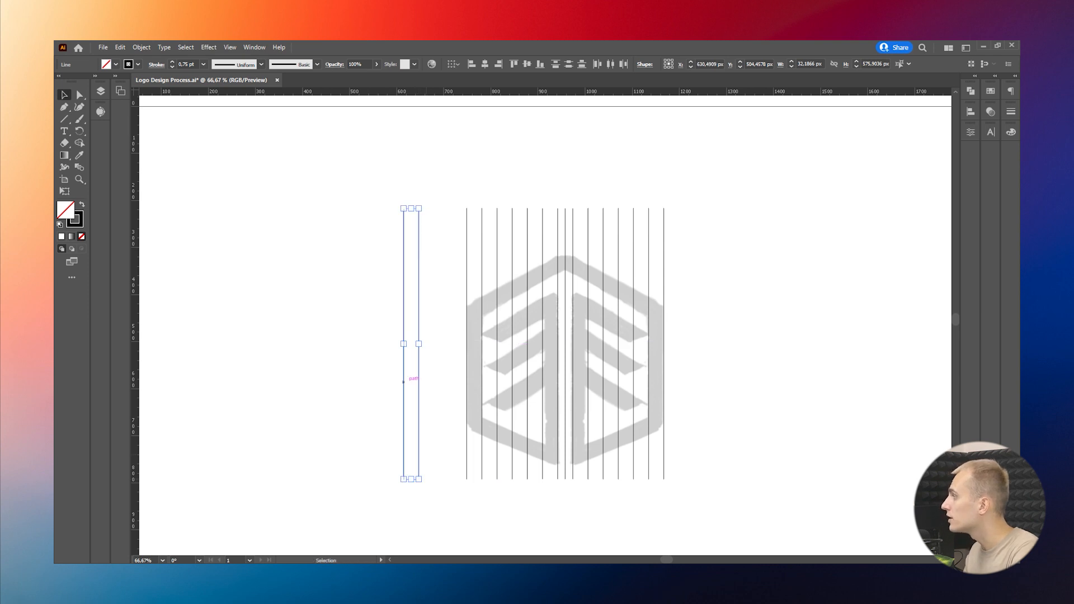
drag(424, 484, 263, 339)
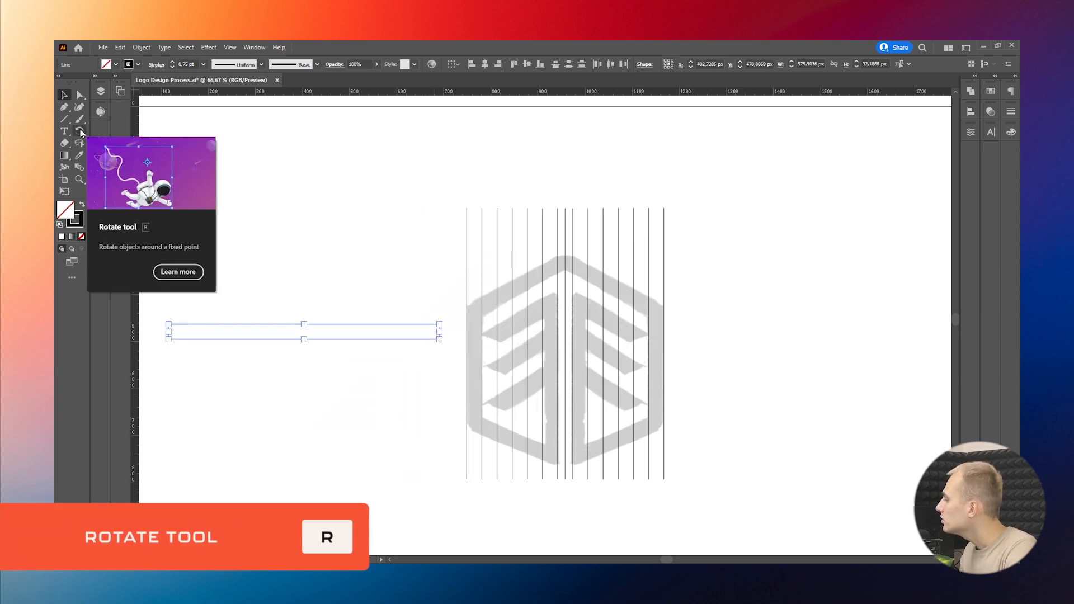
Step: Rotate the pair of horizontal lines by 25° about their centre with the Rotate tool
click(80, 132)
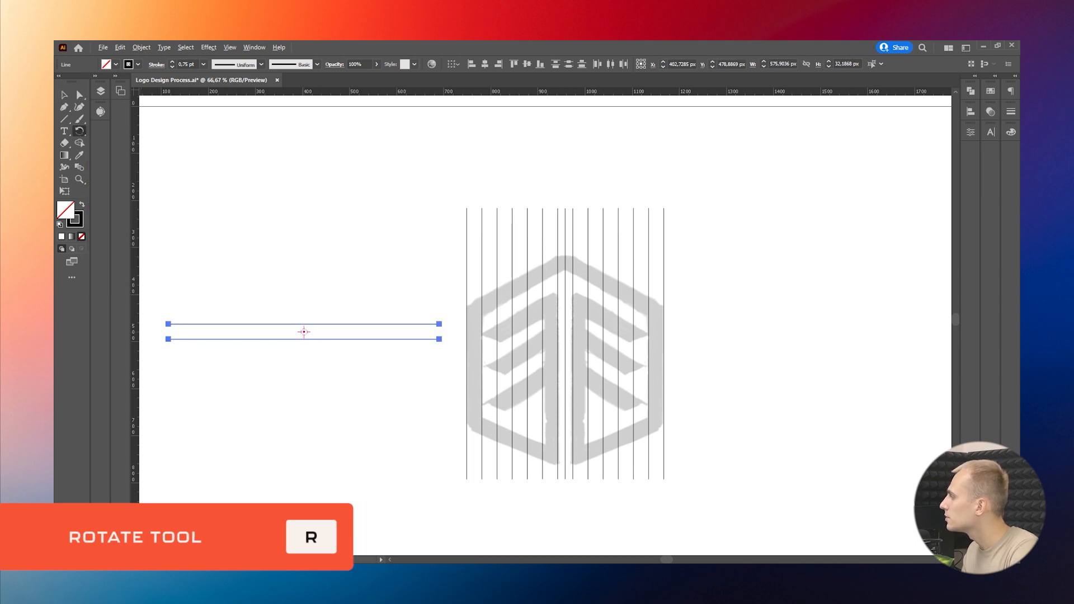
alt+click(304, 332)
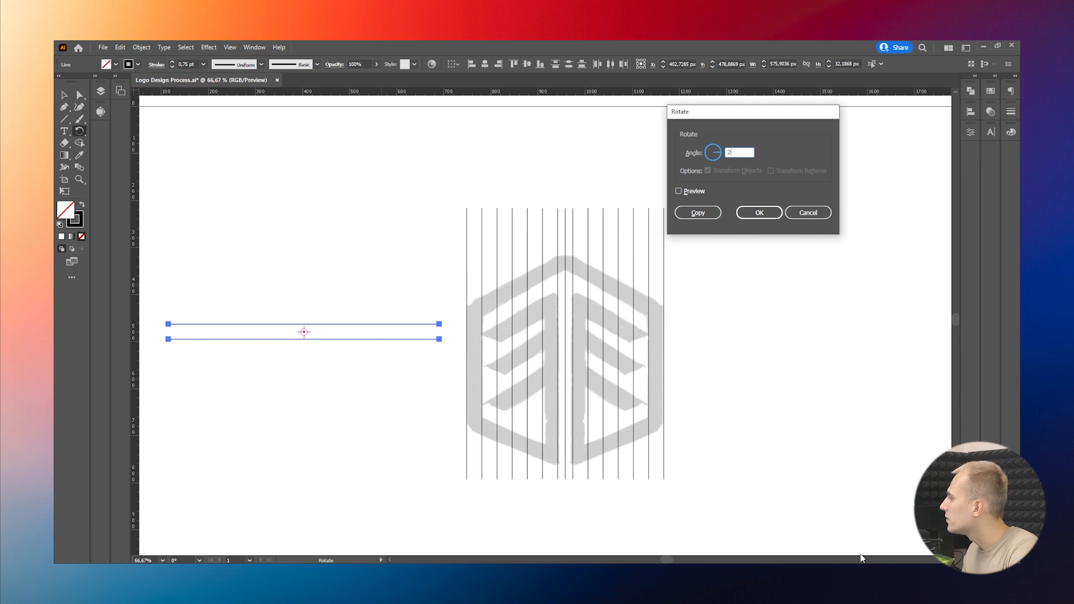
click(678, 191)
click(679, 190)
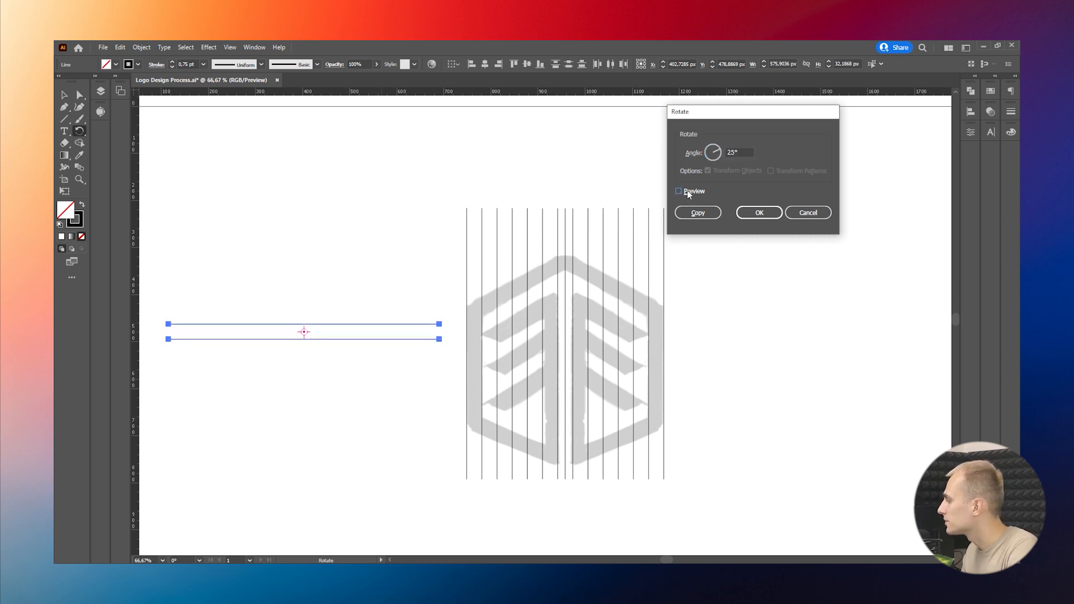
click(678, 191)
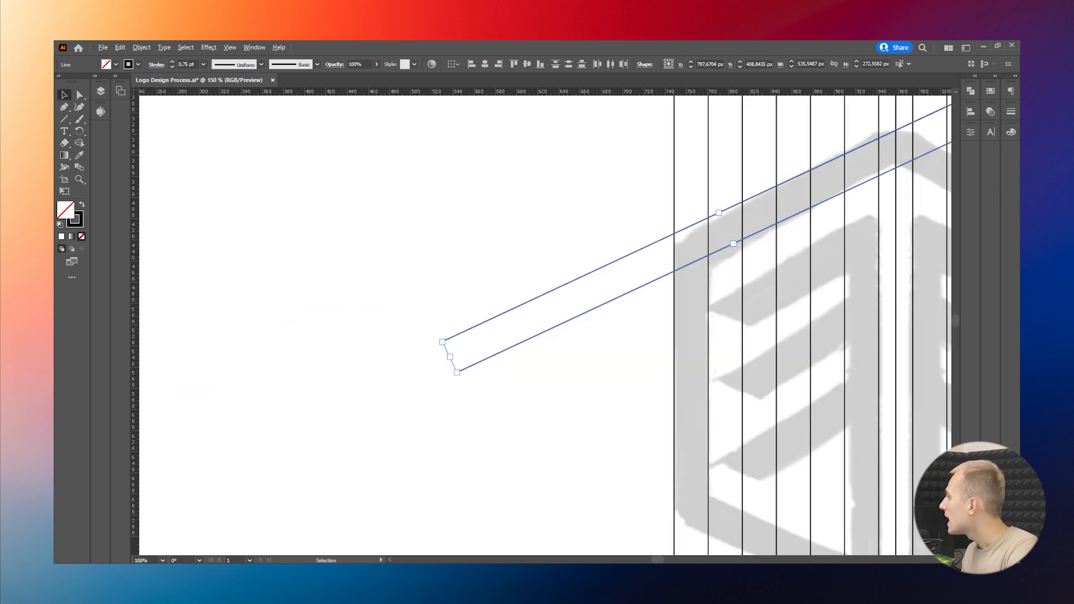
Step: Copy the angled line pair straight down from the roof's left slope and repeat the copy down the whole mark
scroll(729, 241, up, 6)
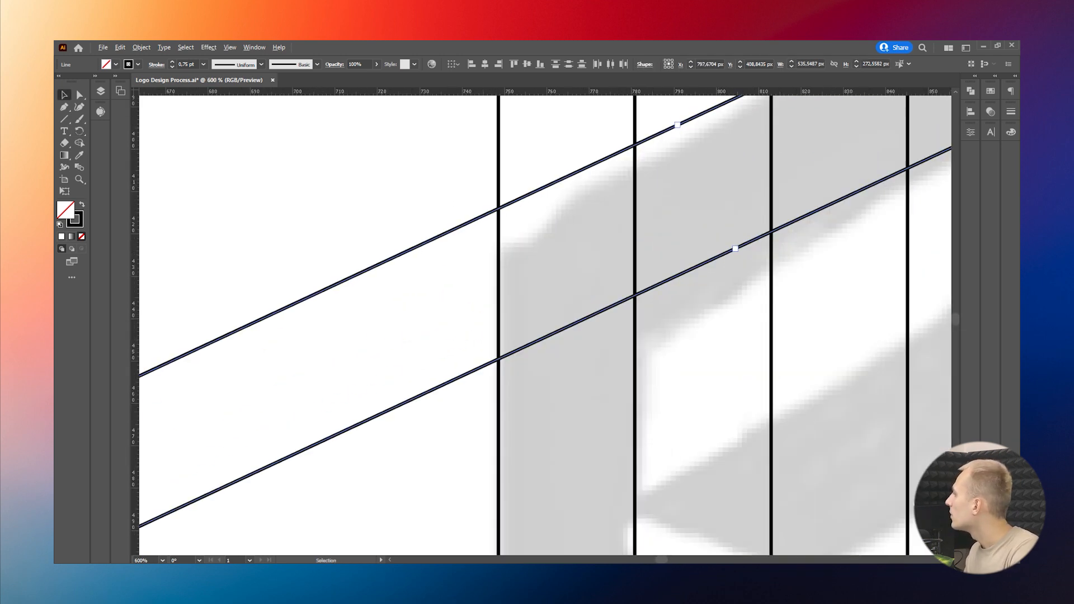
drag(791, 329, 692, 418)
key(ctrl+0)
key(ctrl+d)
key(ctrl+d)
key(ctrl+d)
key(ctrl+d)
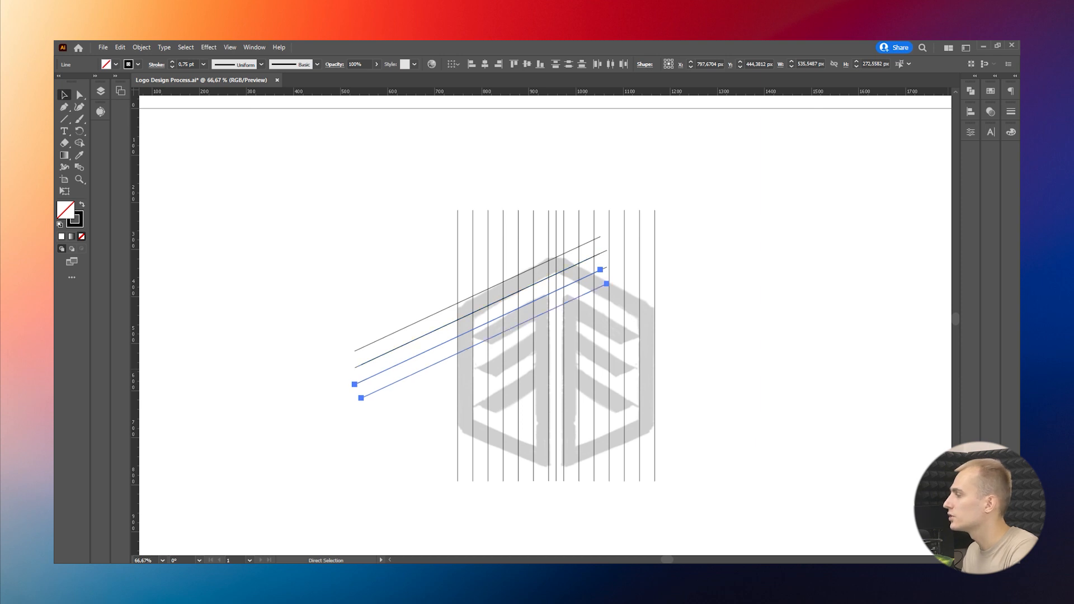
key(ctrl+d)
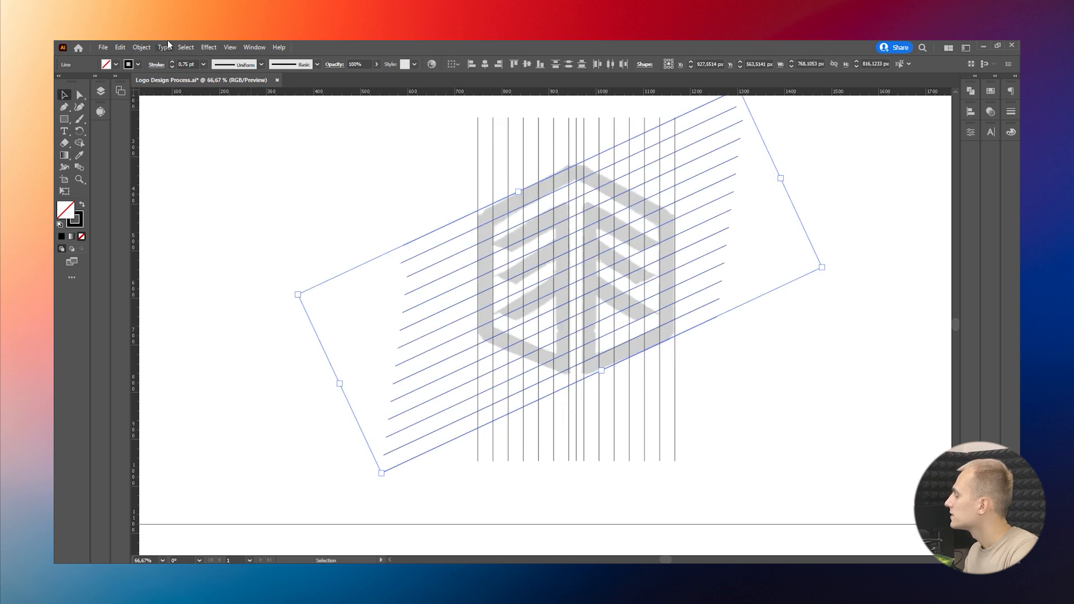
Step: Reflect a copy of all the diagonal lines across the vertical axis
click(142, 47)
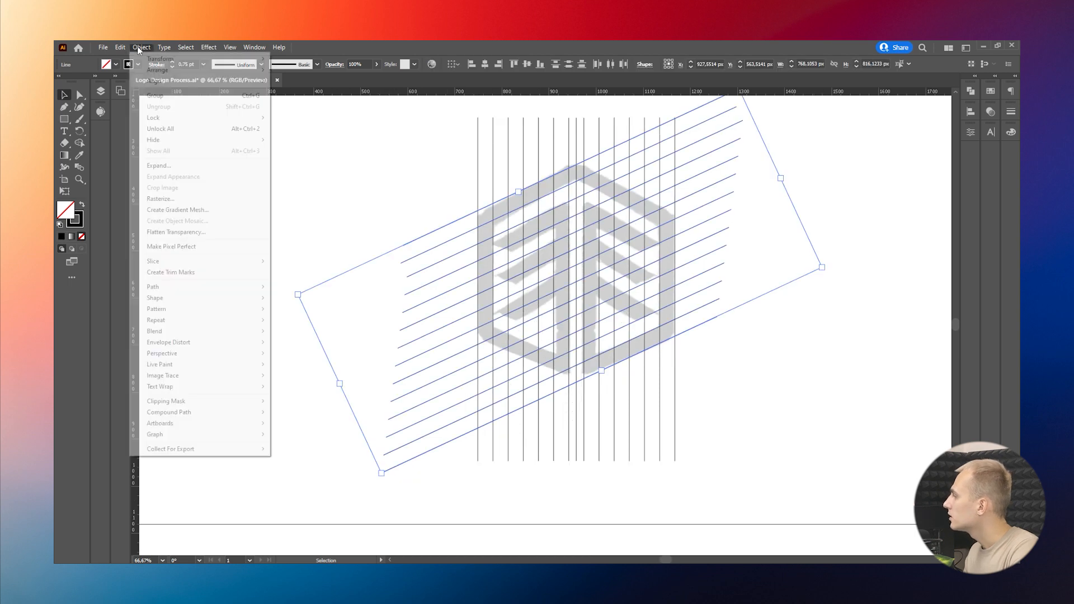
mouse_move(202, 59)
click(296, 96)
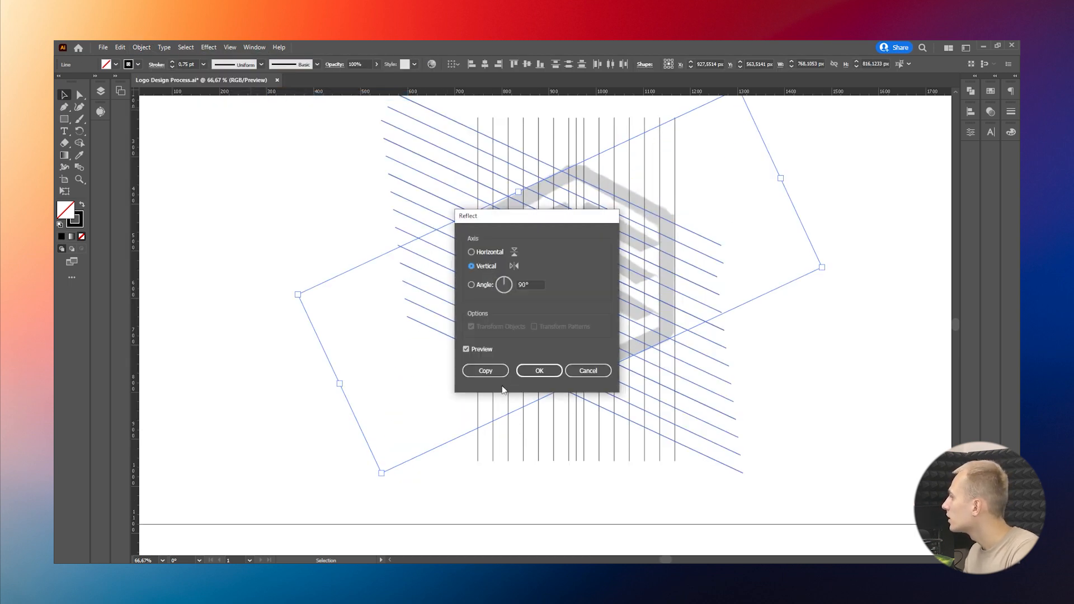
click(486, 371)
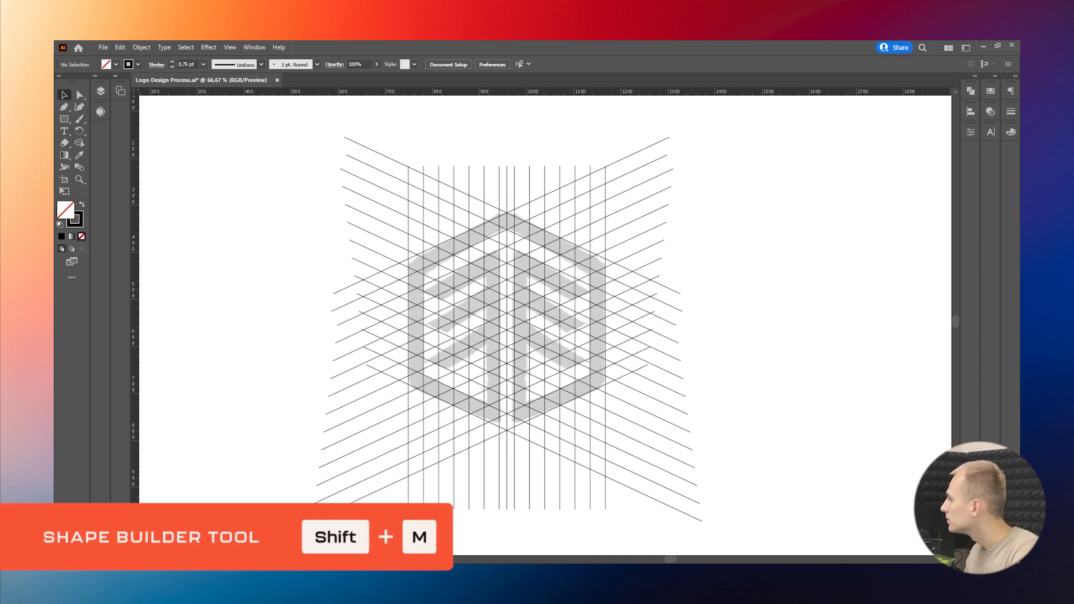
Step: Select the whole line grid, set a black fill without stroke, and merge the roof's left slope with Shape Builder
drag(763, 533, 253, 135)
key(shift+m)
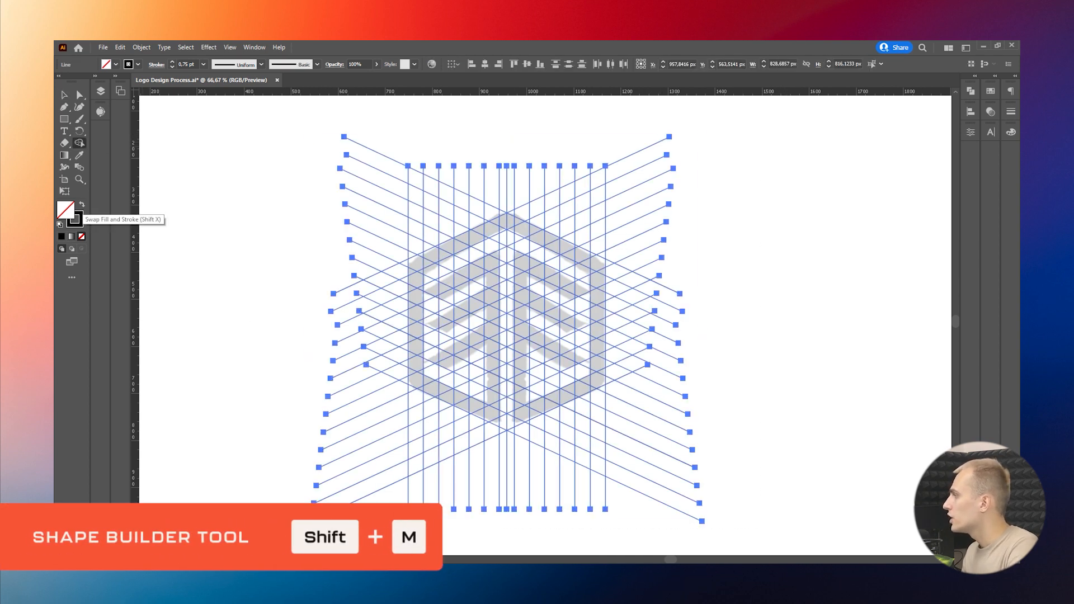
click(82, 204)
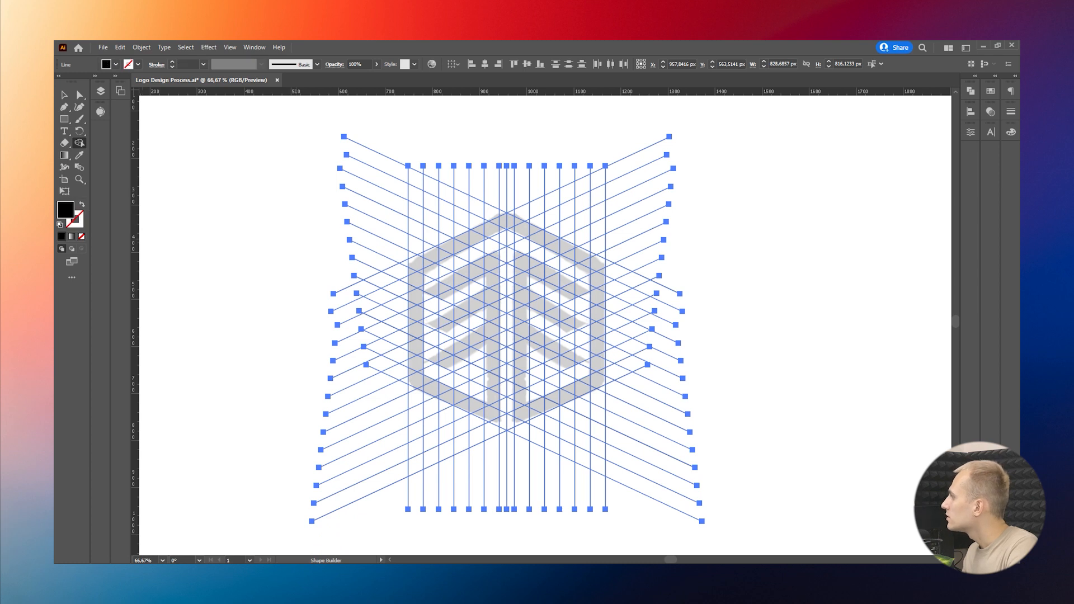
scroll(420, 265, up, 1)
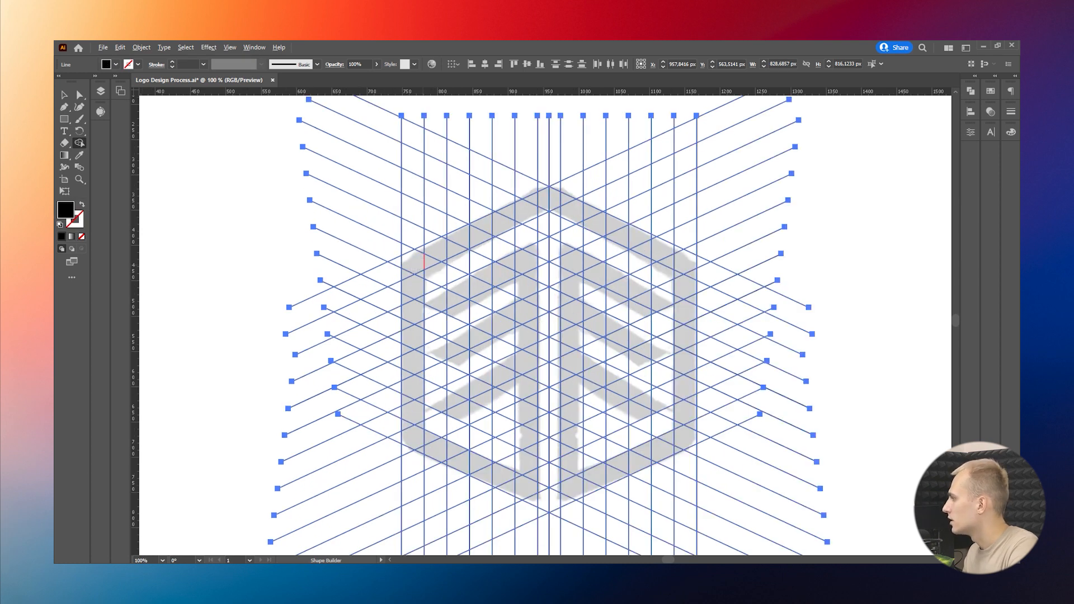
scroll(424, 254, up, 3)
drag(386, 274, 665, 174)
scroll(564, 161, up, 4)
drag(552, 171, 552, 473)
scroll(453, 326, down, 4)
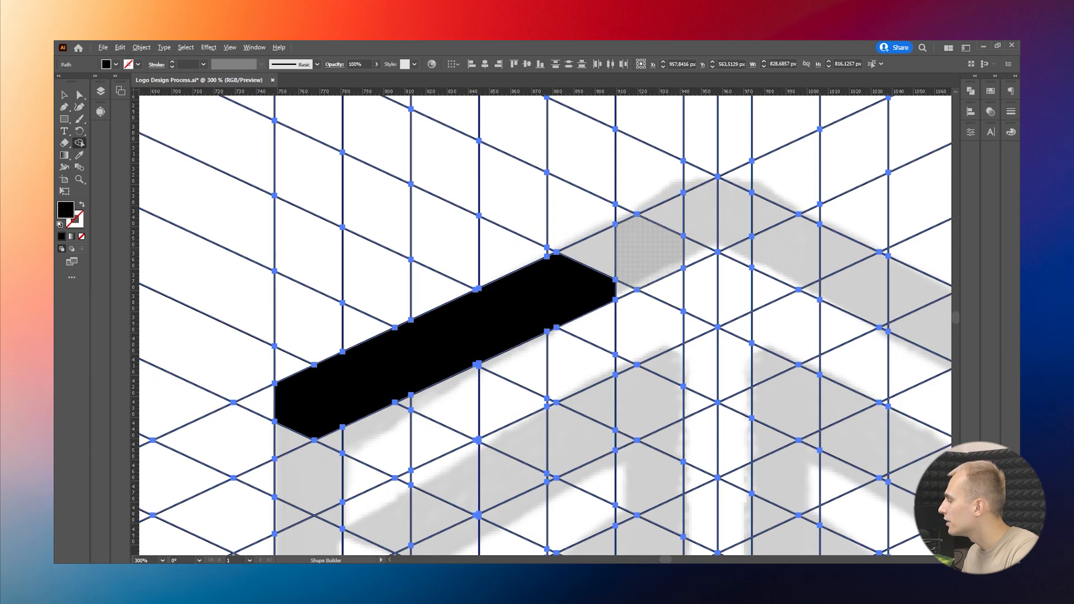
Step: Merge the grid cells from the left slope over the roof peak and down the right slope to its corner
mouse_move(576, 277)
mouse_down()
mouse_move(702, 217)
mouse_move(789, 250)
mouse_up()
scroll(597, 213, down, 1)
drag(716, 235, 769, 257)
scroll(385, 198, down, 1)
scroll(692, 267, up, 2)
drag(671, 230, 856, 306)
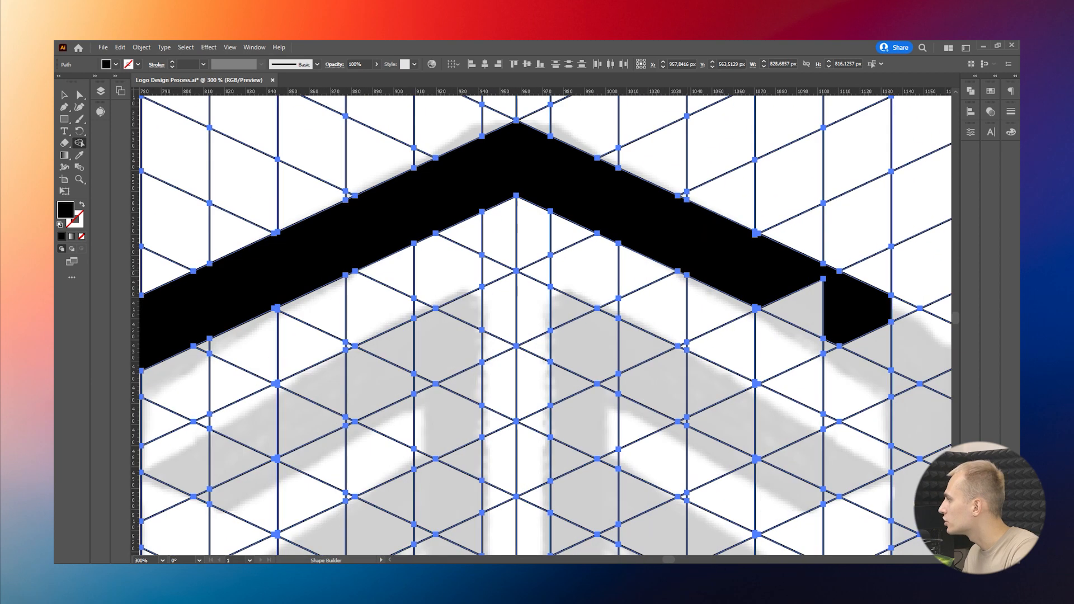
drag(783, 280, 873, 340)
Step: Merge the grid cells of the shield's right vertical side with the right end of the roof
drag(856, 316, 856, 380)
scroll(777, 116, down, 2)
key(ctrl+z)
drag(819, 220, 853, 233)
drag(848, 234, 848, 510)
scroll(441, 241, up, 1)
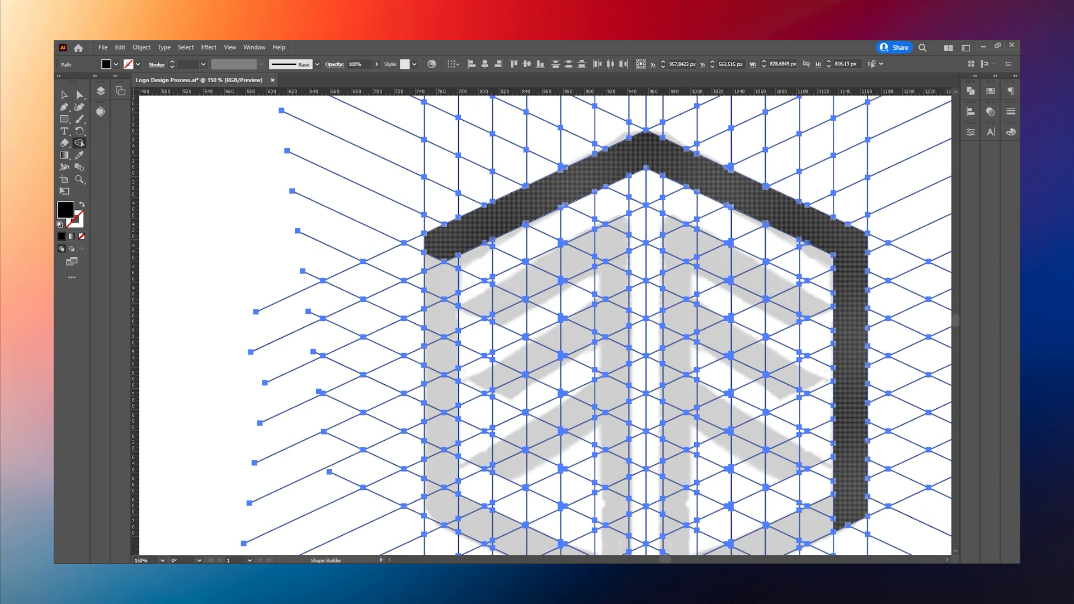
Step: Merge the grid cells of the shield's left vertical side and its lower-left diagonal up to the central gap
scroll(440, 321, down, 6)
drag(440, 243, 441, 442)
mouse_move(439, 417)
mouse_down()
mouse_move(454, 415)
mouse_move(549, 486)
mouse_up()
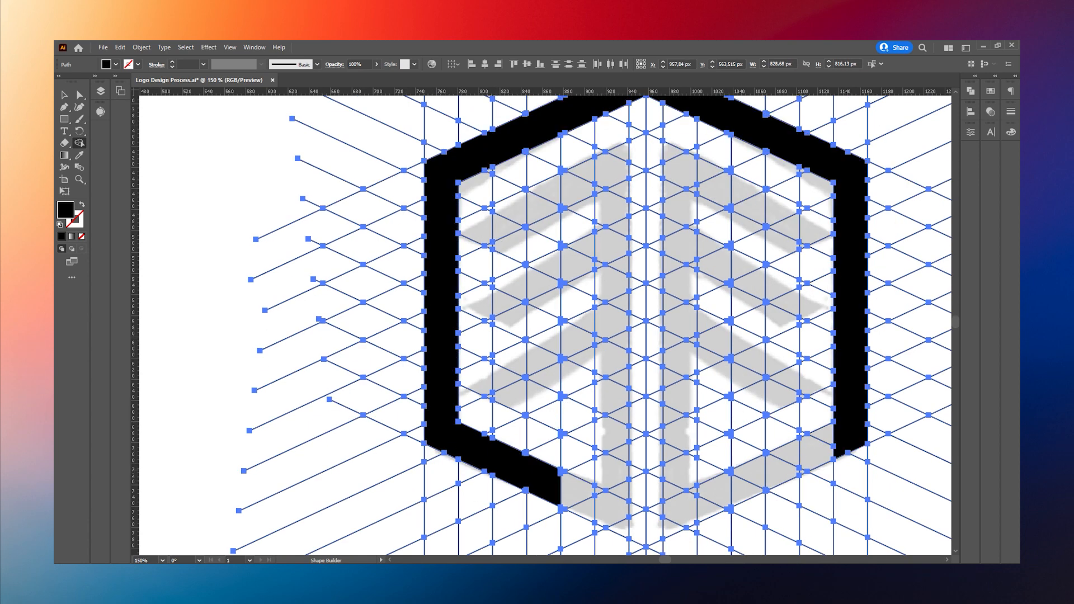
scroll(549, 485, down, 2)
mouse_move(549, 425)
mouse_down()
mouse_move(618, 459)
mouse_move(657, 428)
mouse_up()
Step: Merge the grid cells of the left half's trunk upward from the lower diagonal to its slanted top
scroll(578, 432, up, 4)
scroll(467, 374, down, 2)
drag(589, 434, 590, 288)
scroll(589, 291, up, 2)
mouse_move(588, 352)
mouse_down()
mouse_move(588, 187)
mouse_move(567, 325)
mouse_up()
scroll(587, 285, down, 3)
scroll(580, 224, up, 3)
mouse_move(583, 361)
mouse_down()
mouse_move(579, 233)
mouse_move(581, 246)
mouse_up()
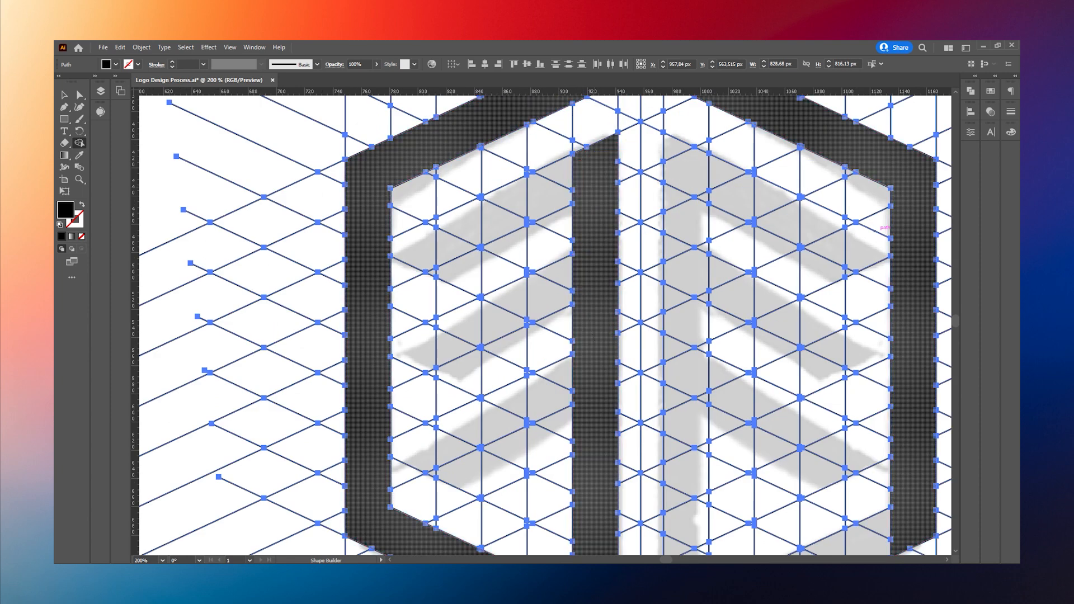
Step: Merge the grid cells of the left half's top branch from the shield's left side into the trunk
drag(372, 249, 414, 243)
mouse_move(417, 243)
mouse_down()
mouse_move(464, 212)
mouse_move(588, 176)
mouse_up()
scroll(497, 182, up, 4)
drag(447, 269, 434, 244)
scroll(498, 362, down, 3)
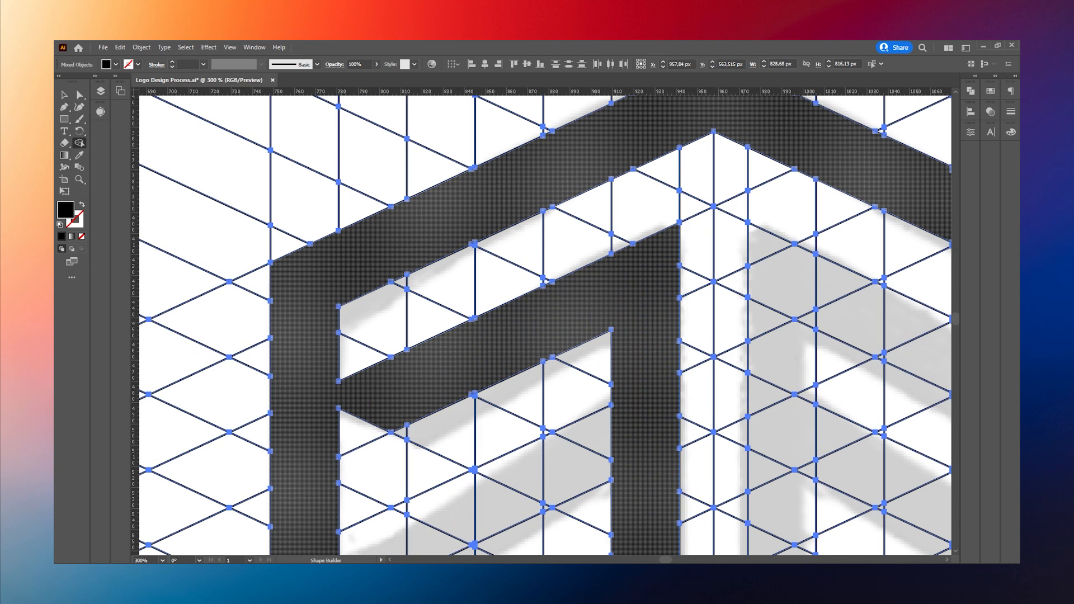
Step: Merge the grid cells of the left half's middle and bottom branches into the shield's side and trunk
scroll(498, 358, down, 3)
drag(322, 339, 629, 240)
scroll(543, 324, down, 3)
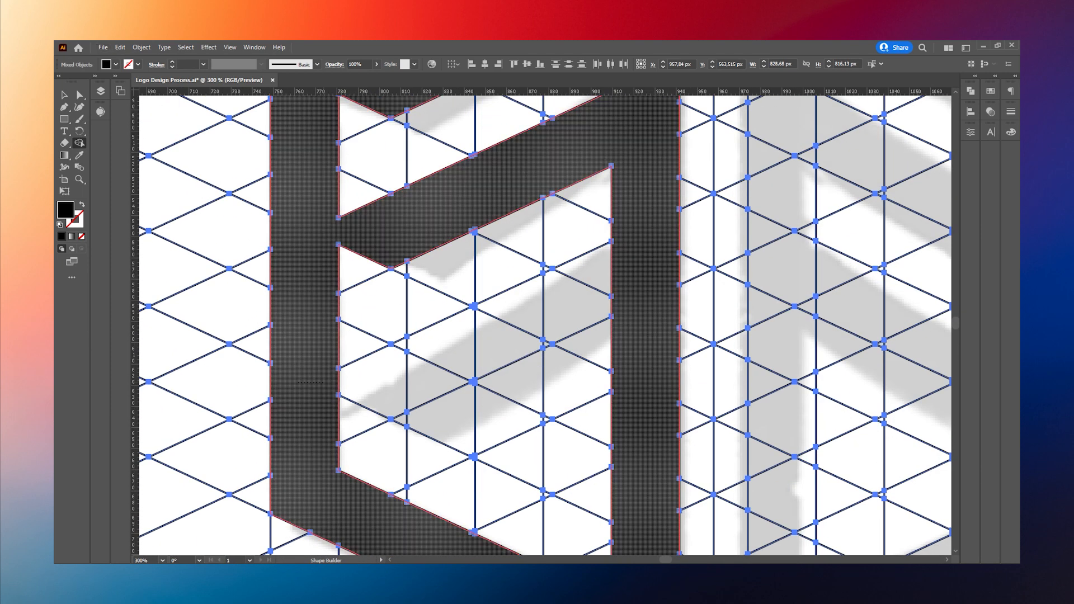
scroll(429, 356, down, 4)
scroll(420, 384, up, 2)
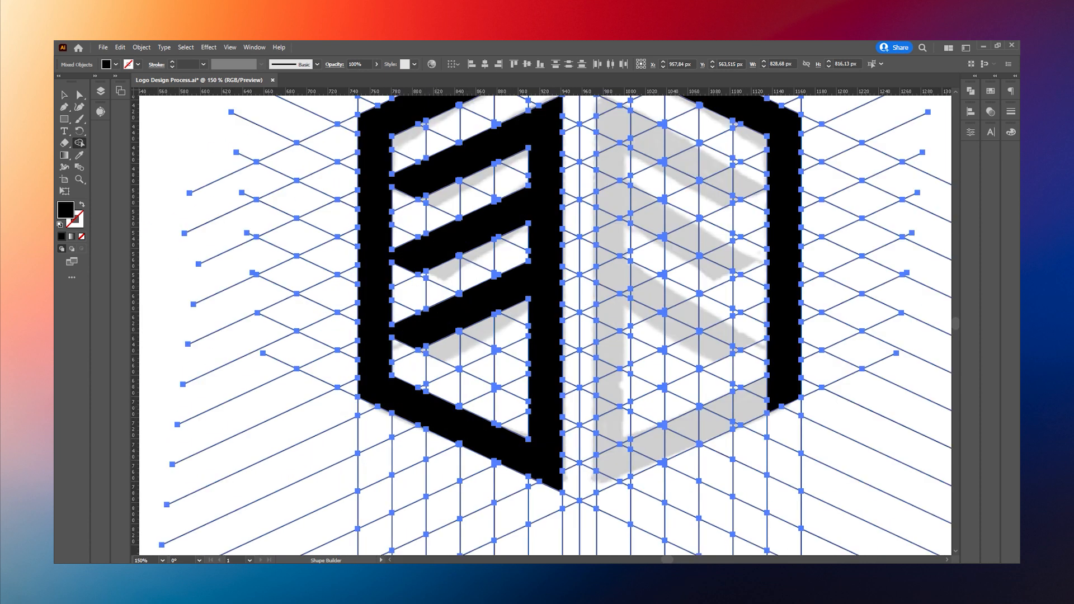
Step: Merge the grid cells of the right half's trunk and its top branch out to the shield's right side
scroll(435, 400, down, 2)
scroll(516, 354, up, 2)
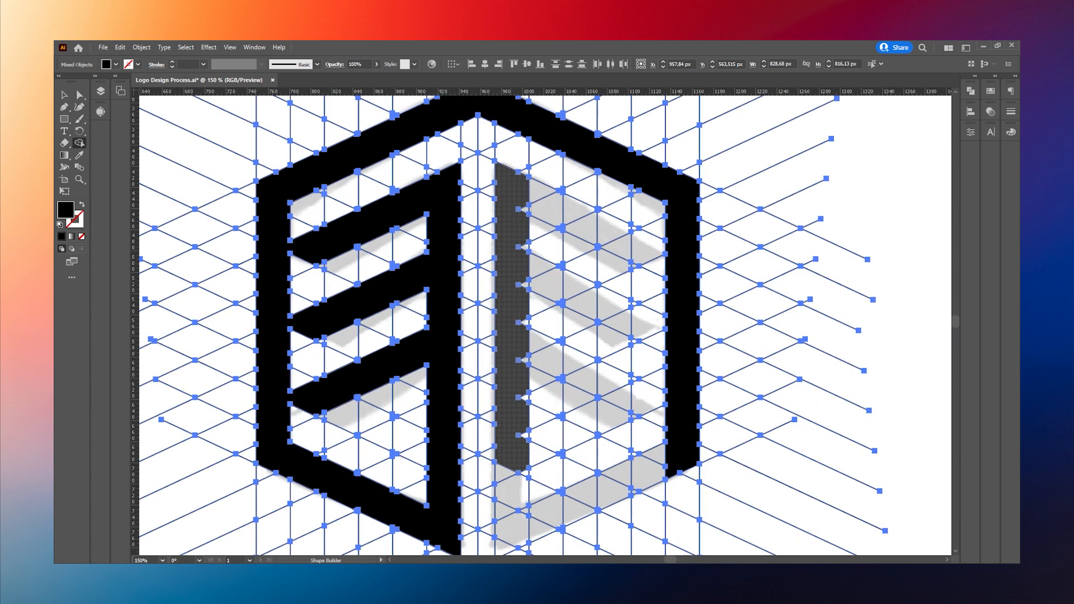
scroll(565, 217, up, 2)
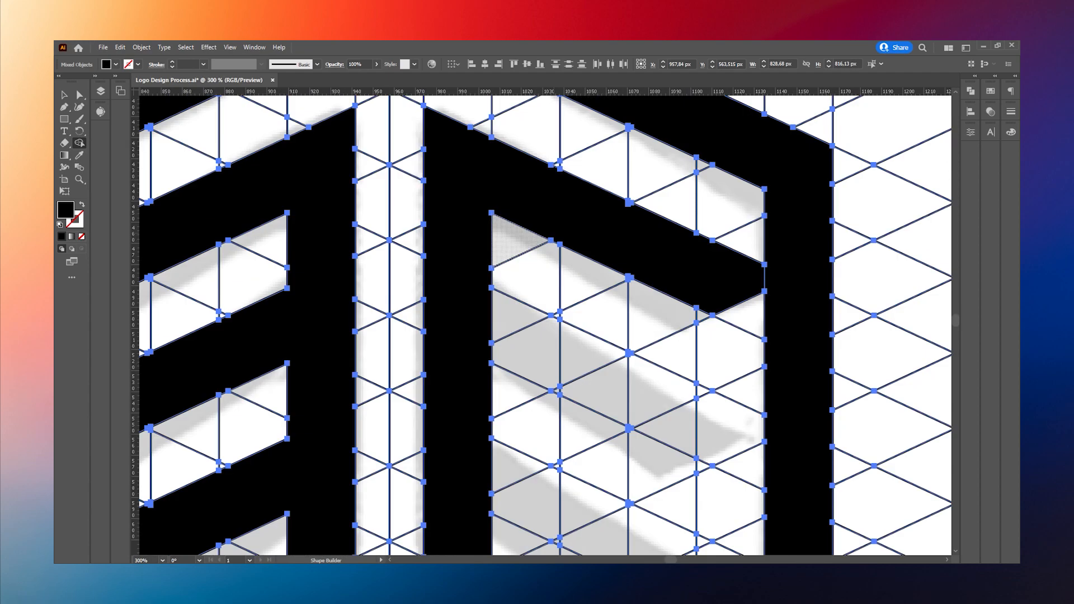
drag(701, 240, 781, 280)
scroll(559, 291, down, 1)
Step: Merge the grid cells of the right half's middle branch between the trunk and the shield's side
drag(475, 277, 604, 338)
scroll(519, 309, down, 2)
scroll(603, 338, up, 2)
drag(523, 313, 663, 363)
drag(473, 324, 490, 318)
scroll(546, 281, up, 4)
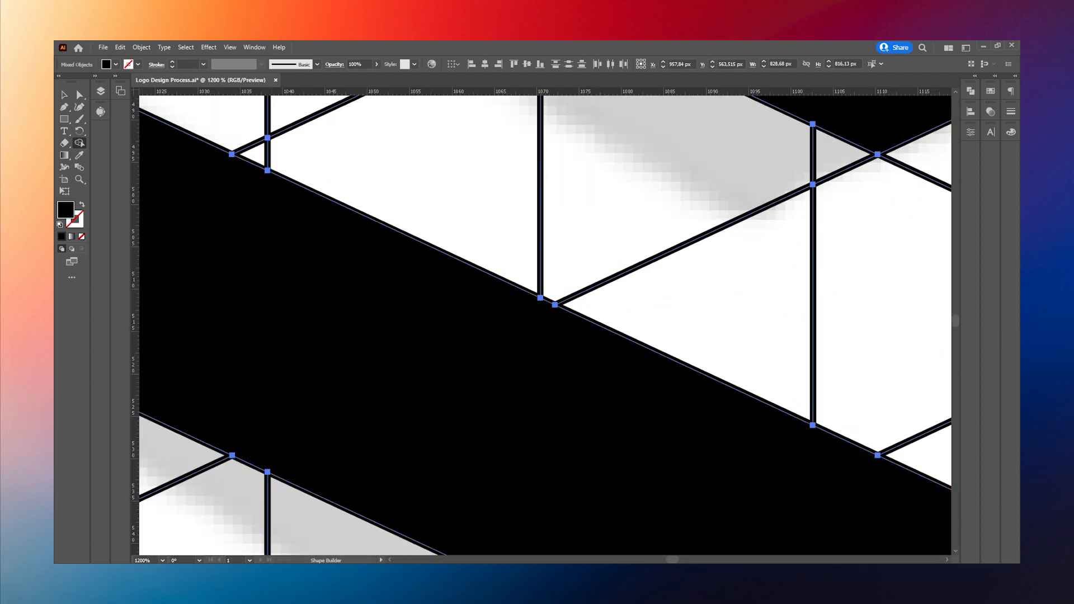
Step: Merge the grid cells of the right half's bottom branch, including the small leftover triangles along its edges
scroll(533, 240, down, 6)
scroll(506, 330, up, 3)
drag(369, 213, 777, 369)
drag(676, 310, 660, 310)
drag(497, 305, 485, 308)
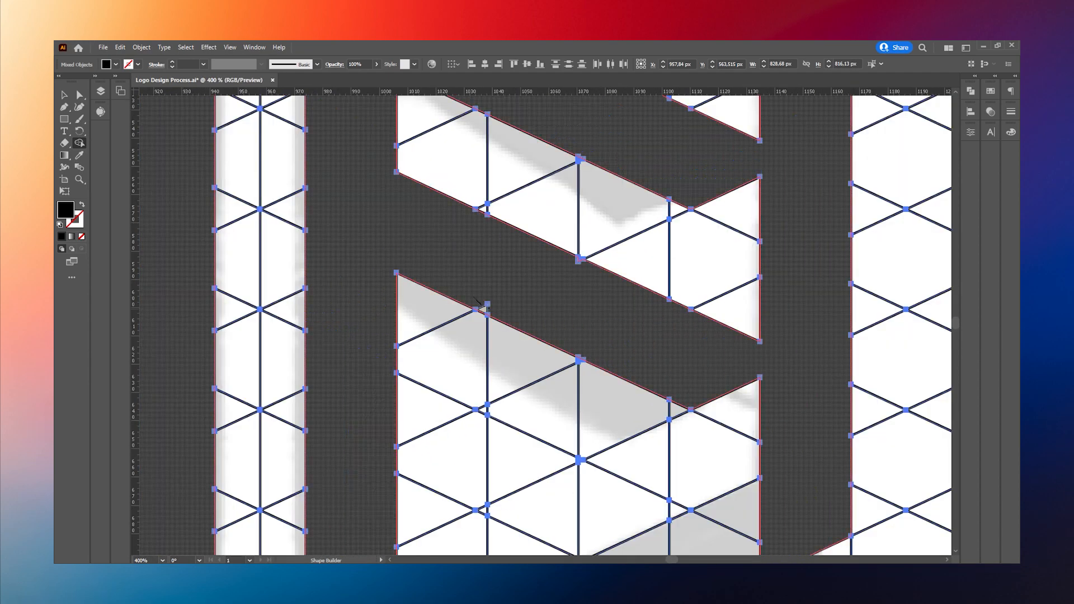
Step: Merge the grid cells of the shield's lower-right diagonal with the right trunk and right side
scroll(579, 271, up, 2)
scroll(580, 224, down, 4)
scroll(535, 420, up, 6)
scroll(495, 357, down, 11)
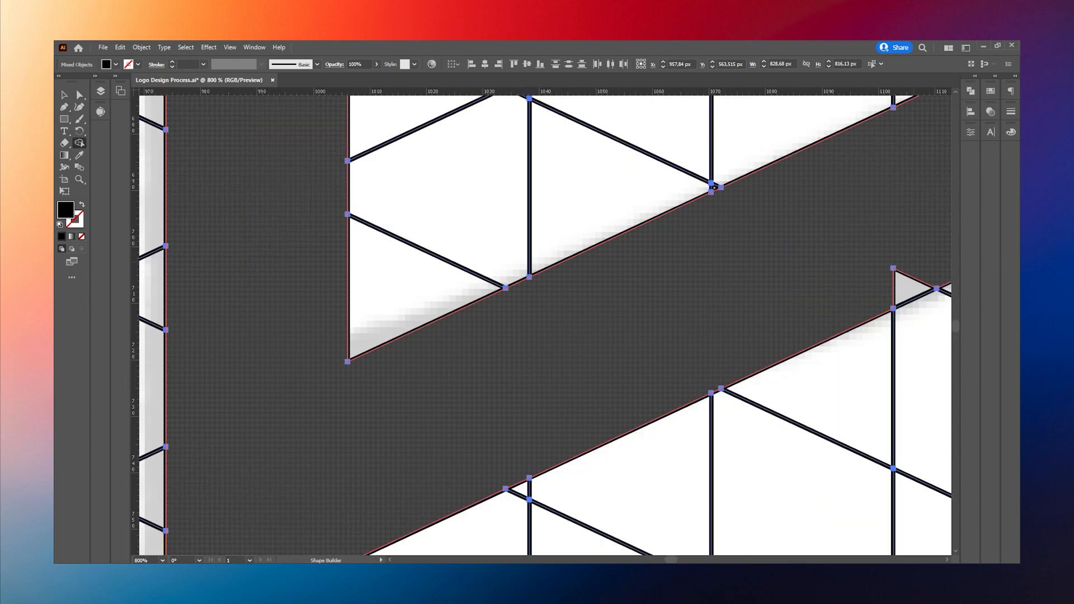
Step: Reselect all the artwork and merge the tiny leftover grid cells along the edges of the left branches
key(v)
key(ctrl+shift+a)
key(ctrl+a)
scroll(503, 335, up, 6)
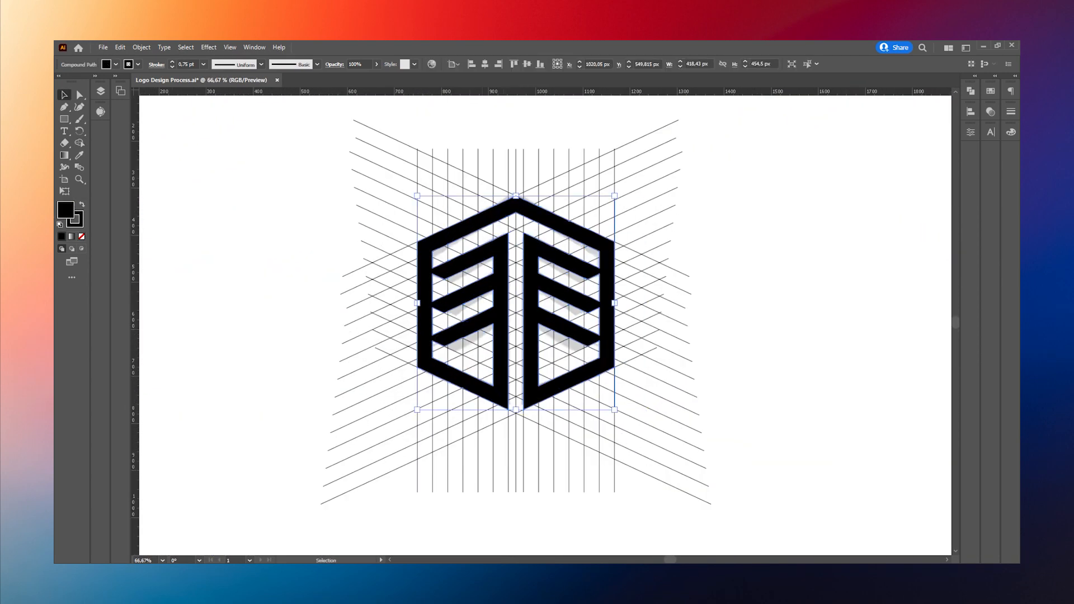
key(shift+m)
scroll(504, 335, down, 4)
scroll(427, 231, up, 7)
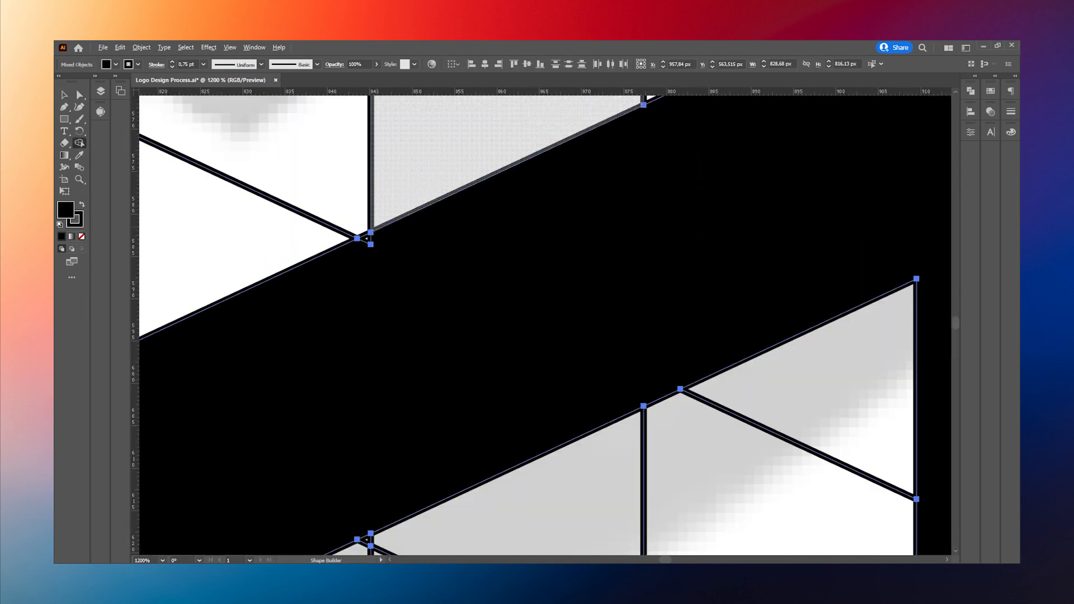
scroll(428, 252, down, 5)
scroll(417, 308, up, 4)
scroll(495, 305, down, 7)
Step: Remove the construction grid and sketch around the merged mark, and widen the mark slightly
click(64, 95)
click(168, 174)
scroll(168, 174, down, 2)
scroll(218, 196, up, 2)
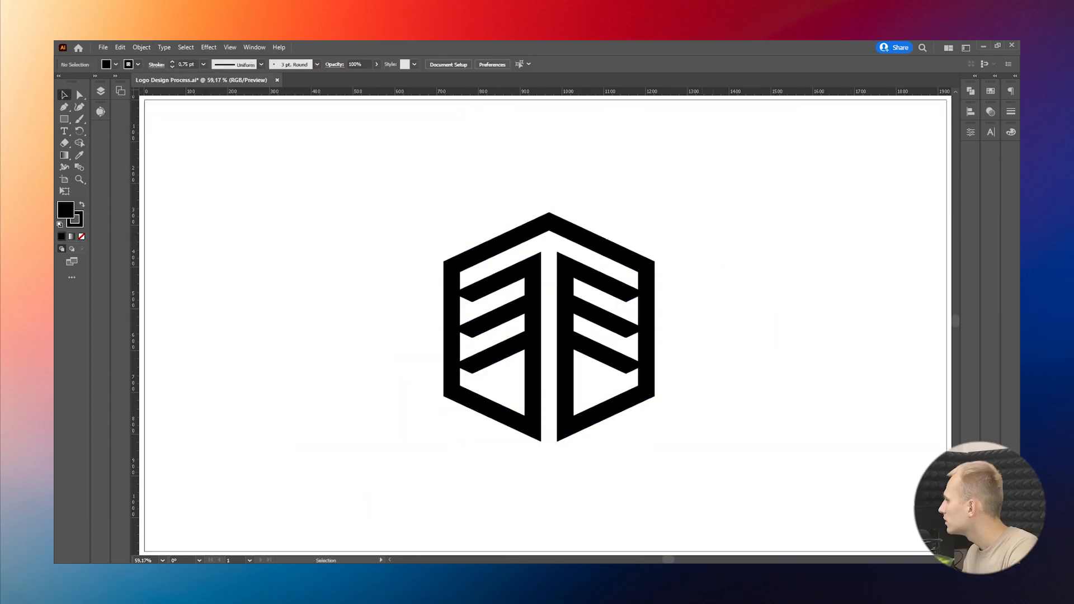
drag(699, 467, 553, 358)
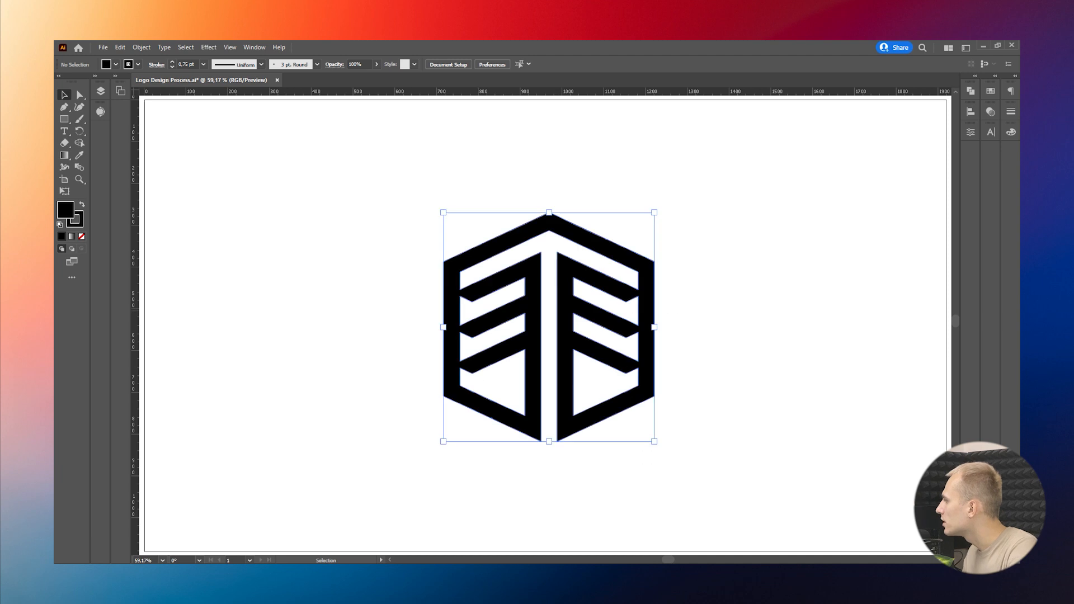
drag(654, 327, 661, 327)
Step: Remove the surplus anchor points along the mark's straight edges, keeping only the corner points
click(78, 95)
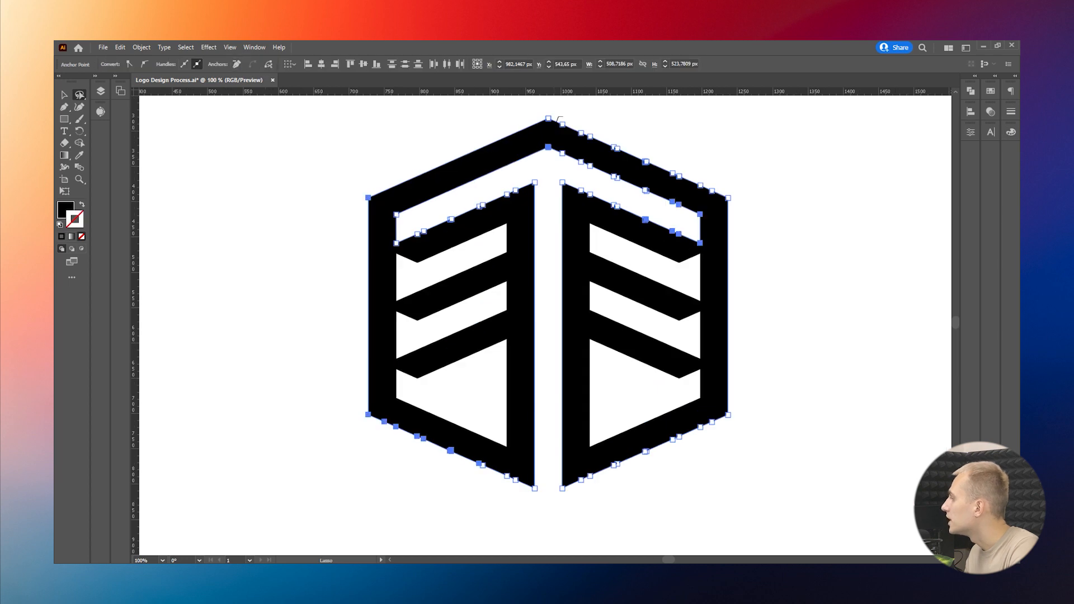
mouse_move(554, 150)
mouse_down()
mouse_move(580, 128)
mouse_move(571, 130)
mouse_up()
click(237, 64)
mouse_move(432, 208)
mouse_down()
mouse_move(419, 217)
mouse_move(442, 205)
mouse_up()
click(237, 64)
drag(577, 183, 583, 183)
click(237, 64)
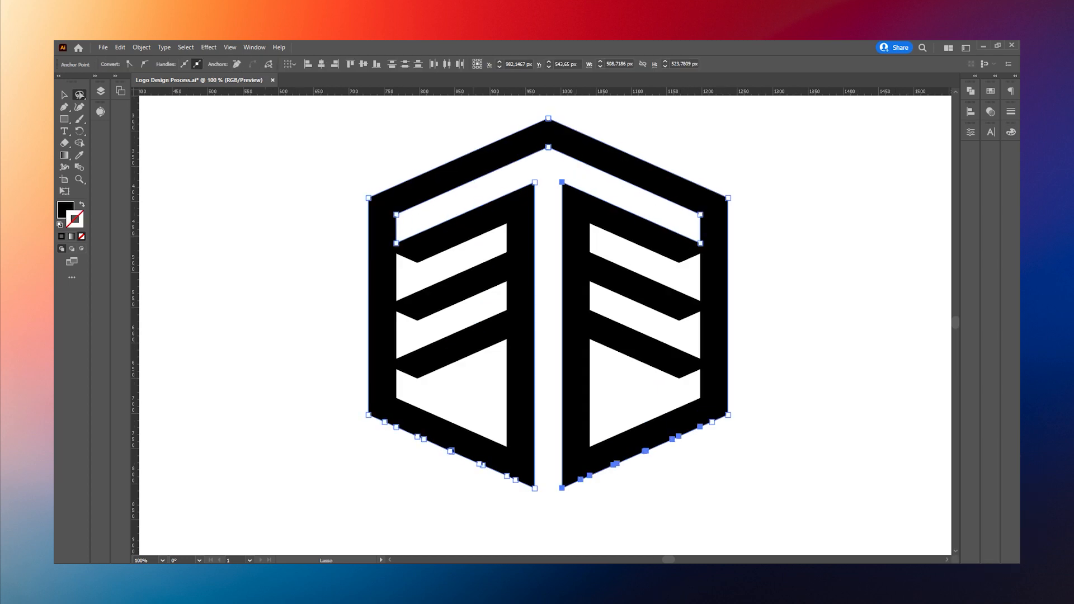
drag(524, 490, 525, 488)
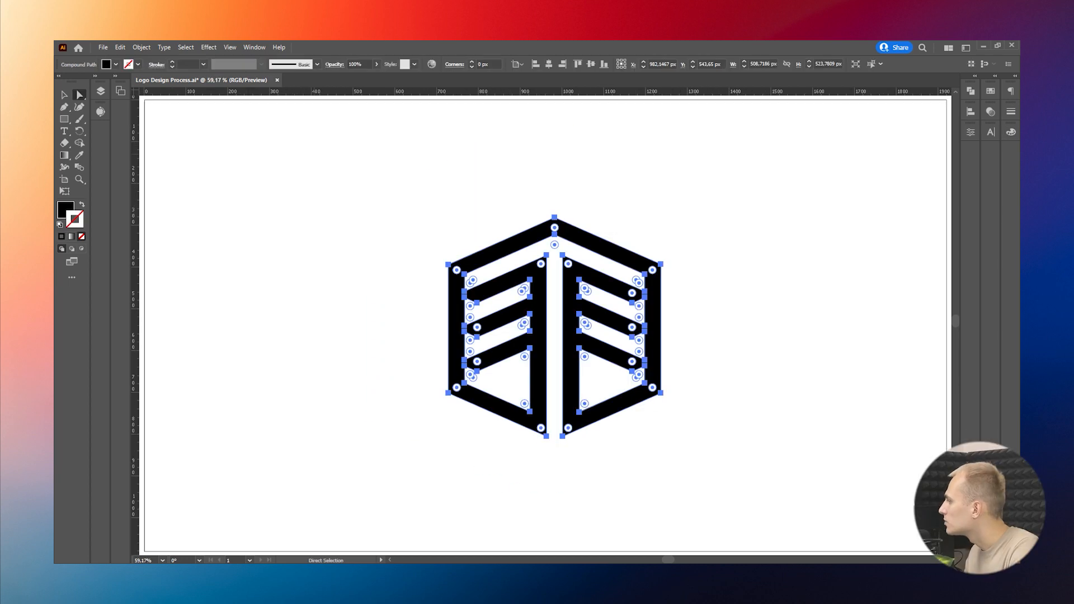
Step: Thicken the whole mark with a black stroke, stepping its weight up to 5 pt and fine-tuning it
key(v)
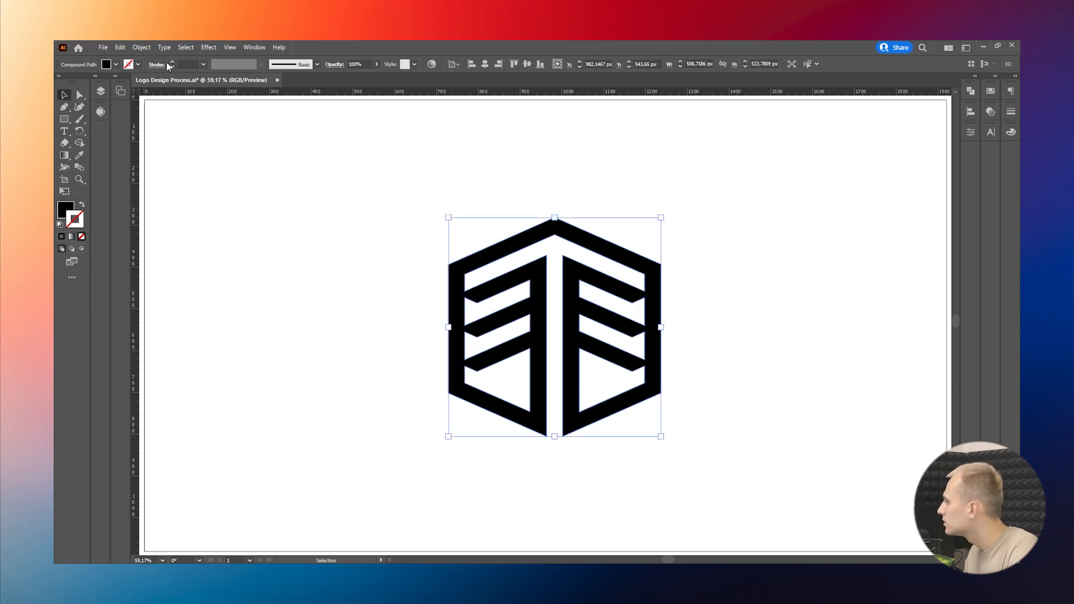
click(172, 62)
click(172, 63)
click(172, 63)
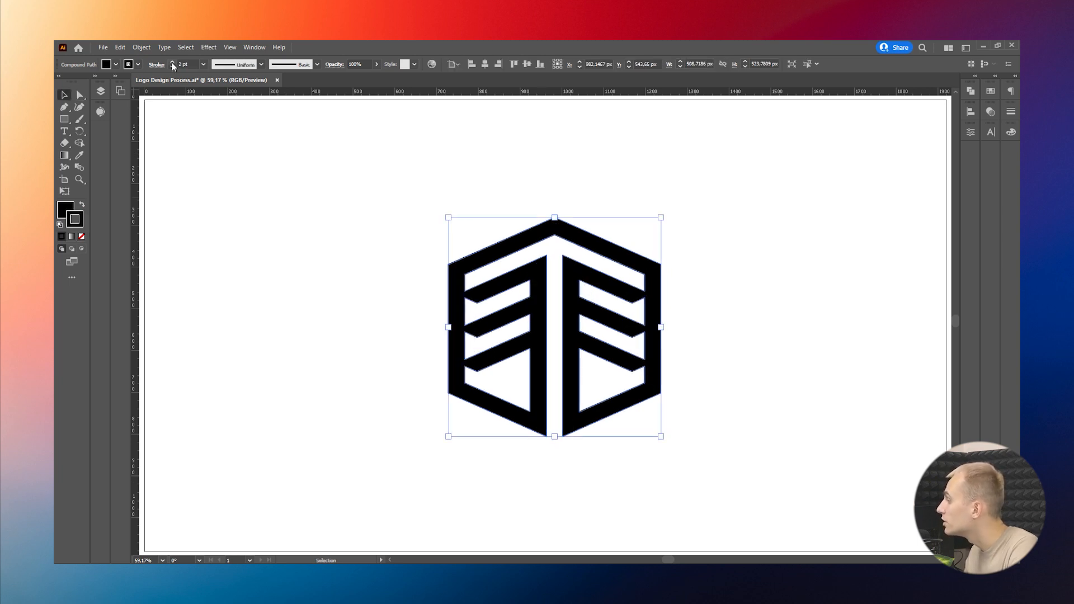
click(172, 62)
click(172, 63)
click(172, 62)
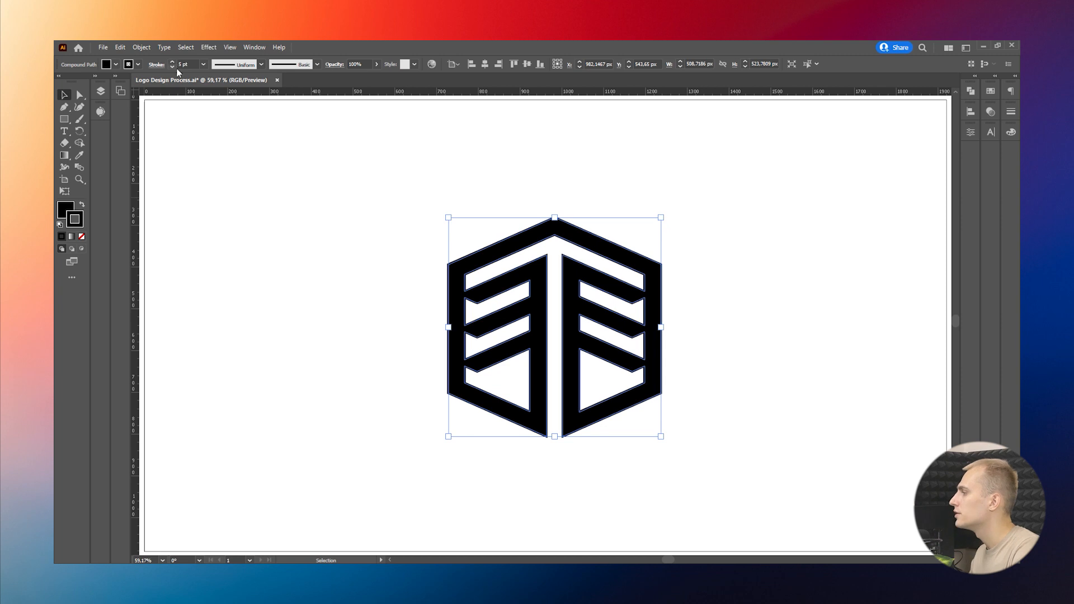
click(172, 66)
click(172, 66)
key(ctrl+shift+a)
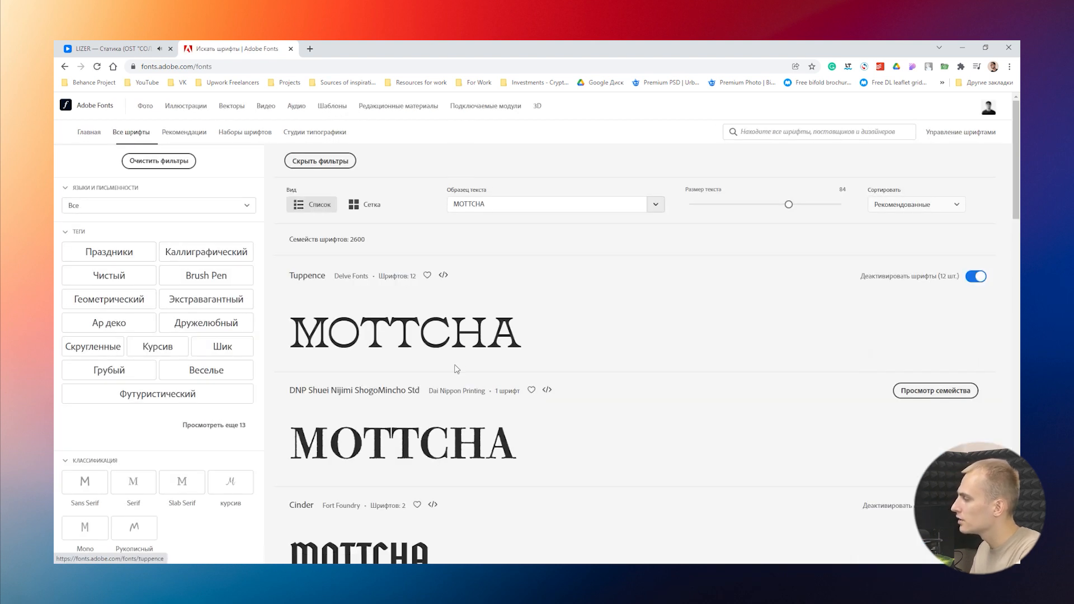
Step: Switch to the Adobe Fonts page in the browser and set the sample text to SOCCARA
drag(503, 204, 441, 206)
key(BackSpace)
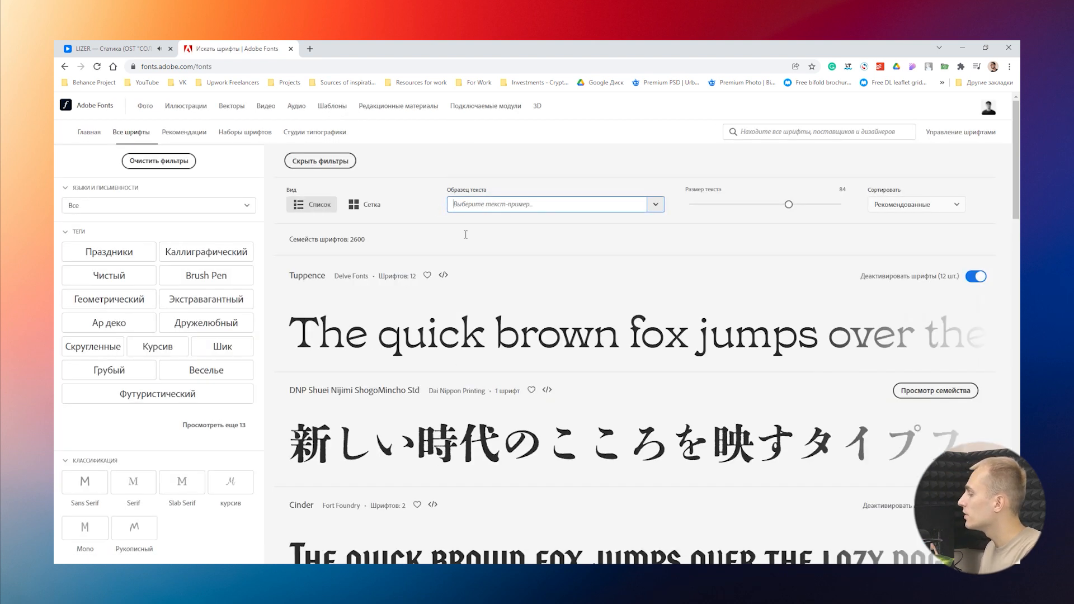
text(So)
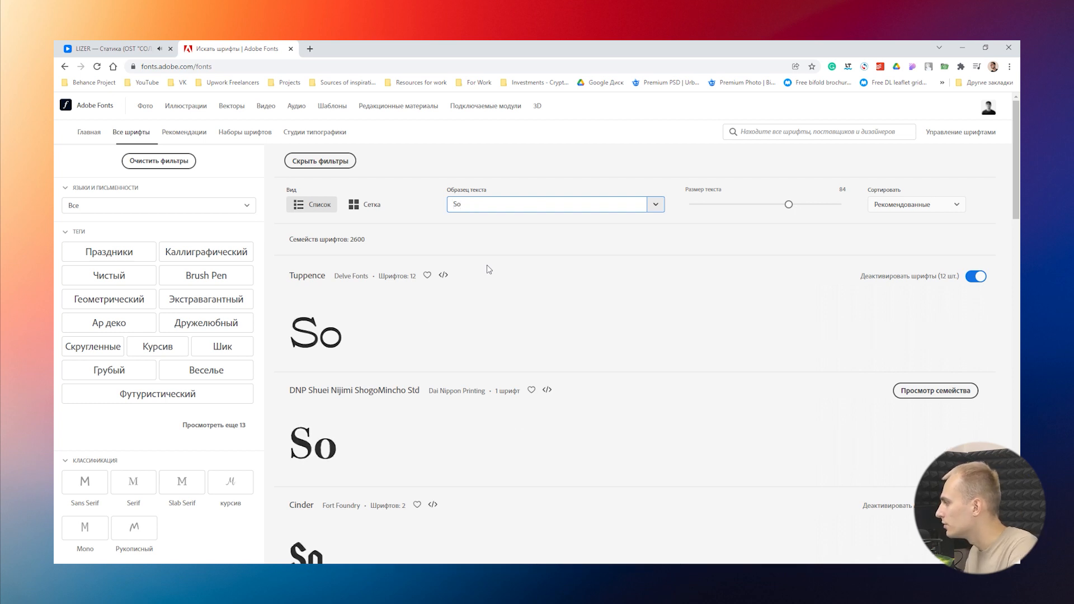
key(BackSpace)
text(OCCARA)
scroll(487, 264, down, 3)
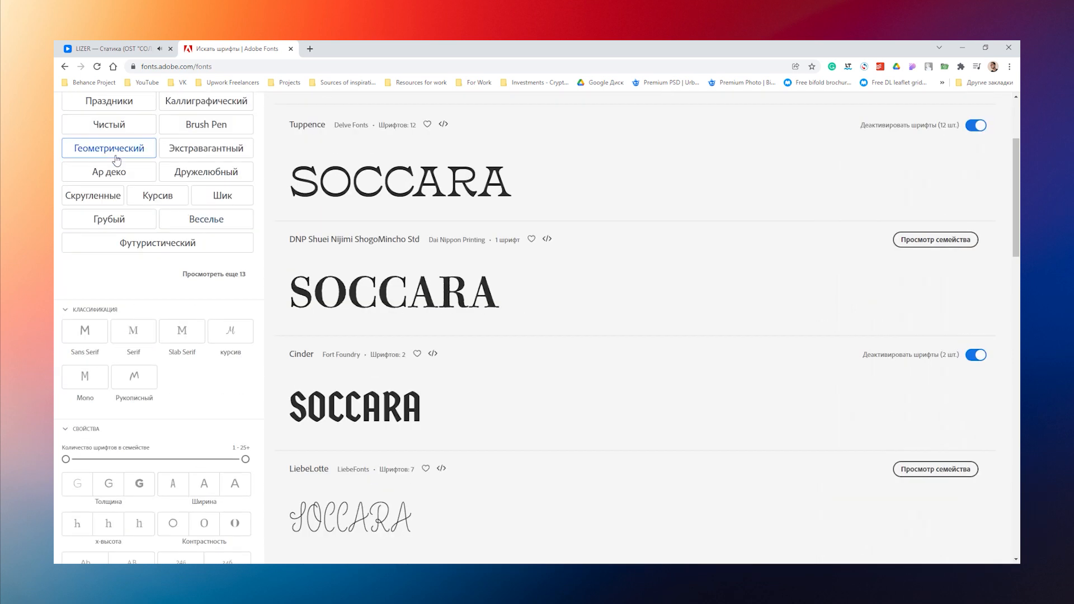
Step: Filter the font list by the geometric tag and go to the second page of results
click(117, 161)
scroll(480, 342, down, 20)
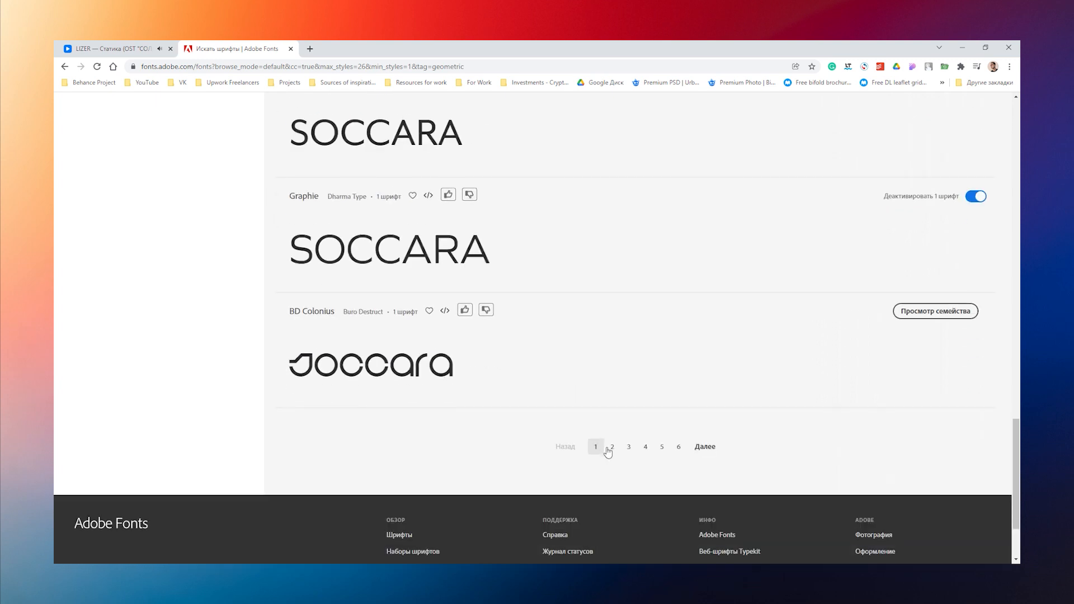
click(609, 449)
Step: Open the ITC Avant Garde Gothic family page in a new browser tab
right_click(324, 424)
click(370, 277)
click(358, 49)
scroll(644, 411, down, 2)
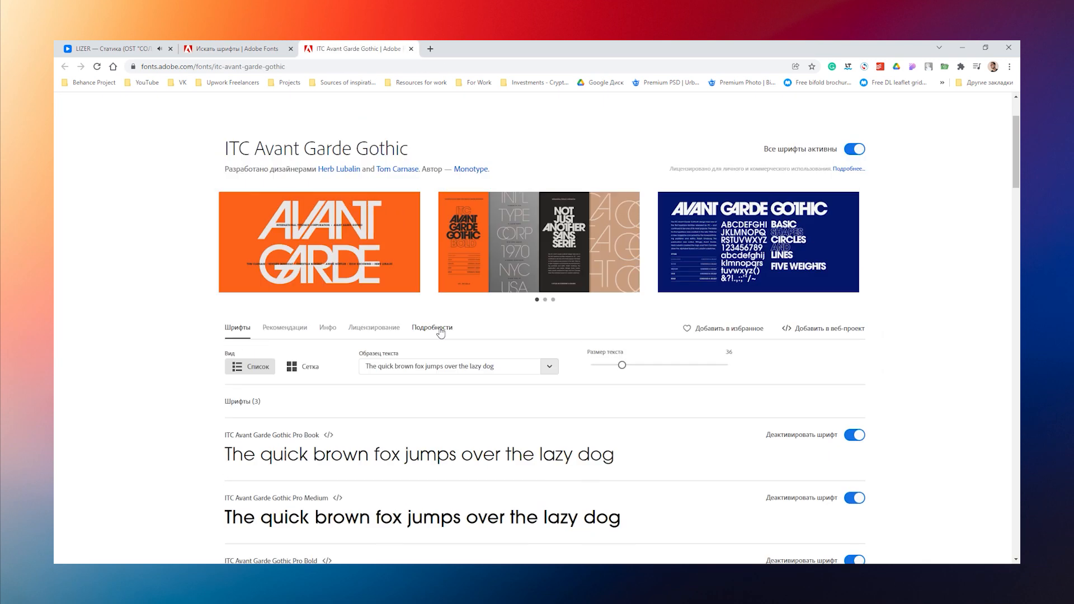
Step: Preview the ITC Avant Garde Gothic family with the text SOCCARA and capture the Pro Bold sample
drag(498, 360, 312, 364)
text(SOCCARA)
scroll(314, 340, down, 5)
key(super+shift+s)
drag(219, 307, 328, 335)
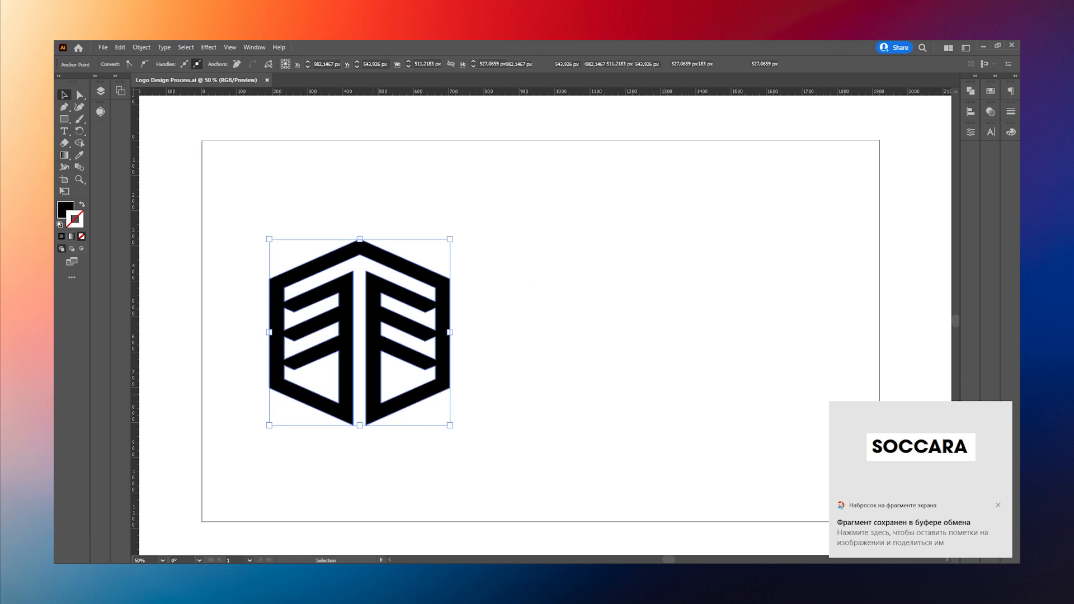
Step: Switch to Illustrator, paste the captured SOCCARA sample beside the mark and adjust the mark's distance to it
key(ctrl+v)
drag(400, 332, 404, 332)
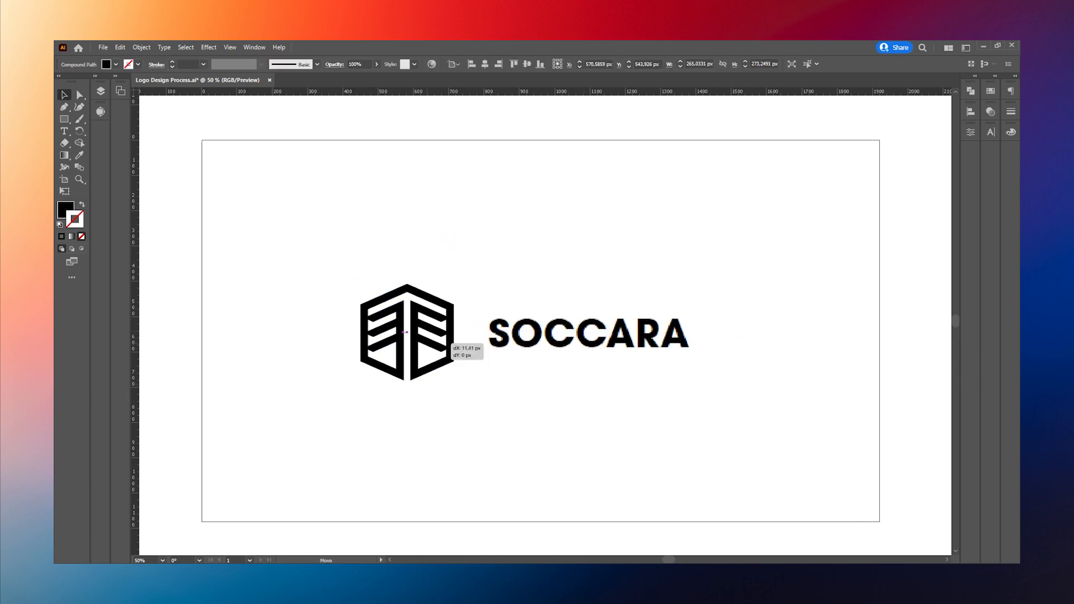
key(ctrl+minus)
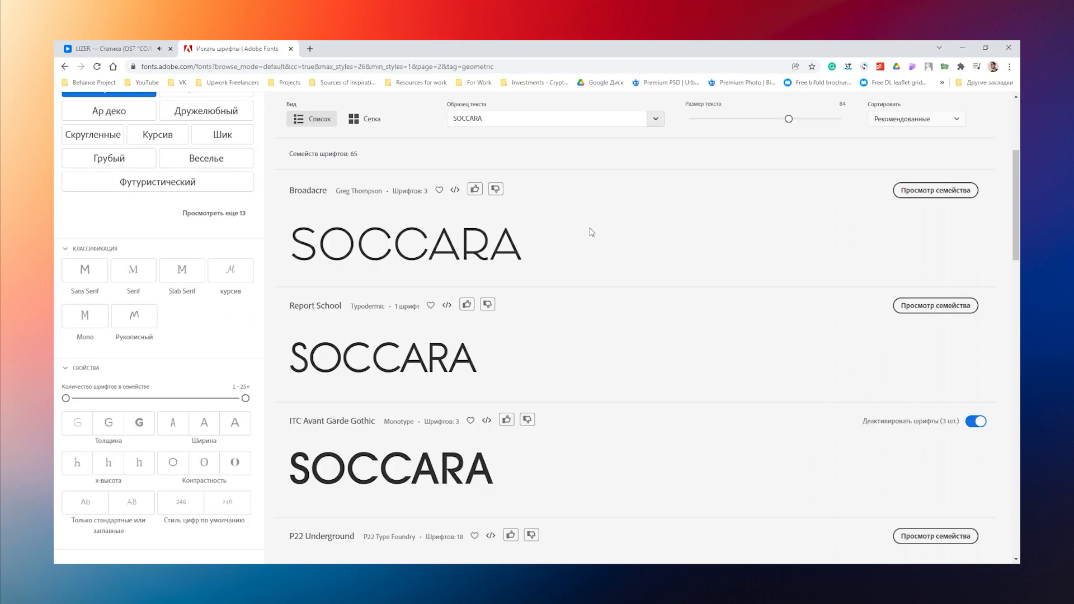
Step: Return to the browser's geometric font list and go to its third page
scroll(571, 358, down, 8)
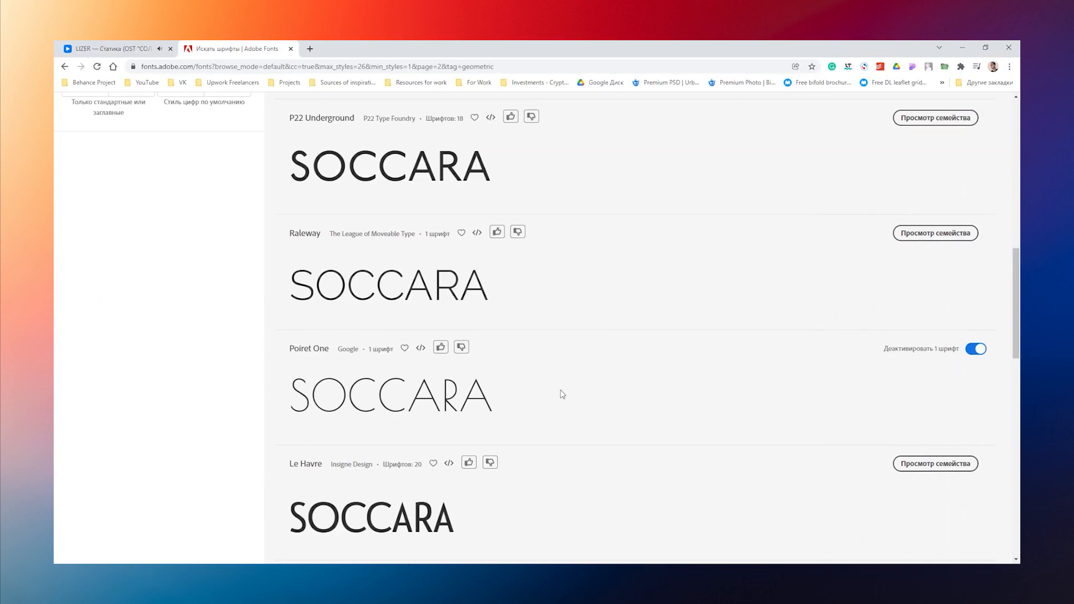
drag(1016, 317, 1017, 465)
click(626, 535)
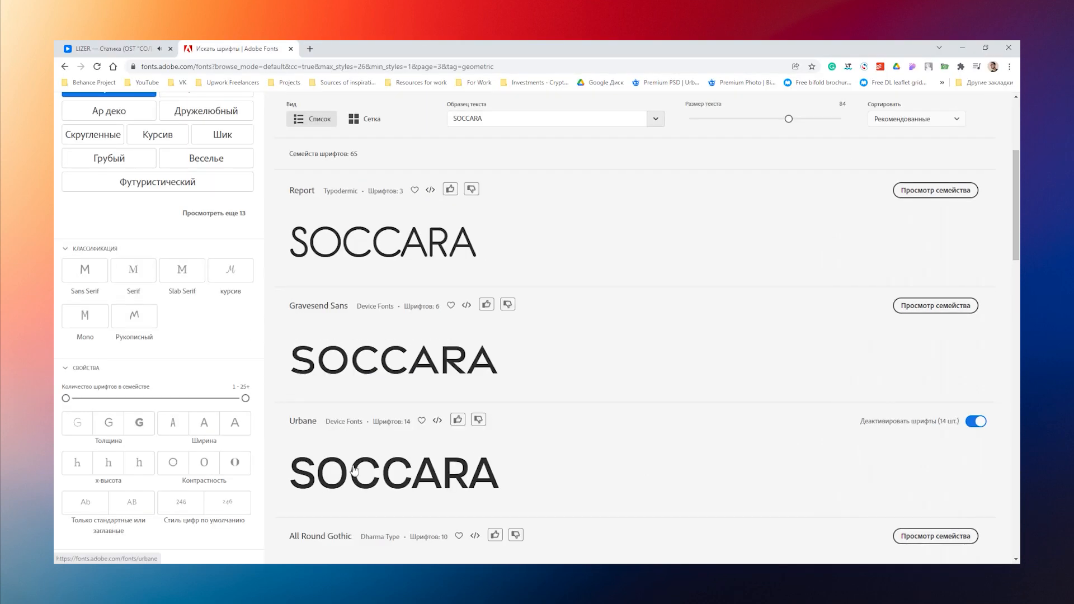
Step: Capture the Urbane sample of SOCCARA, switch to Illustrator and paste it beside the mark
key(super+shift+s)
drag(279, 448, 510, 498)
click(305, 574)
key(ctrl+v)
drag(586, 325, 588, 326)
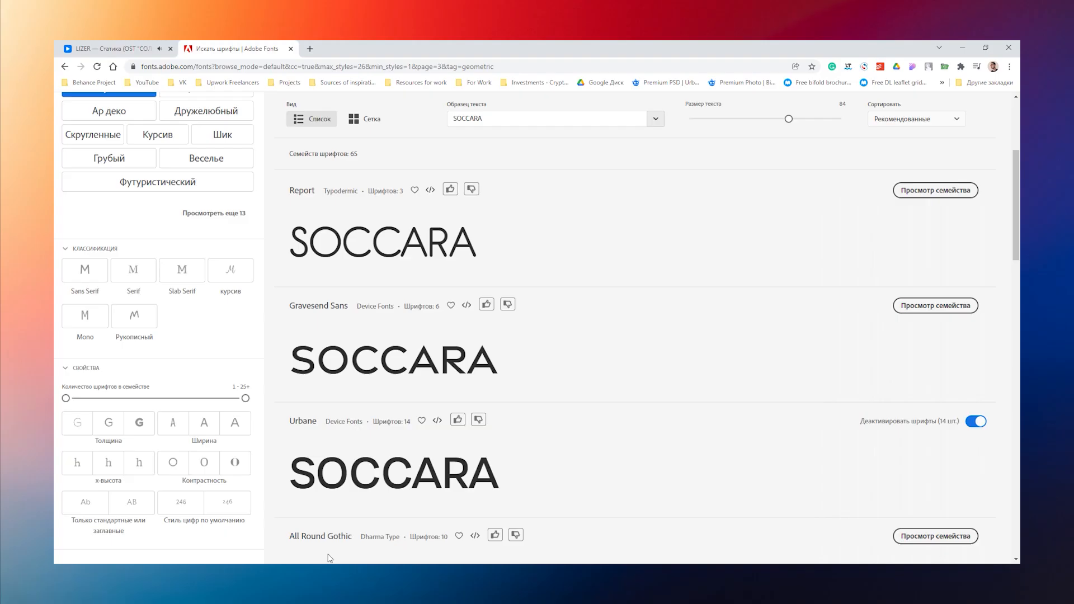
scroll(615, 335, down, 5)
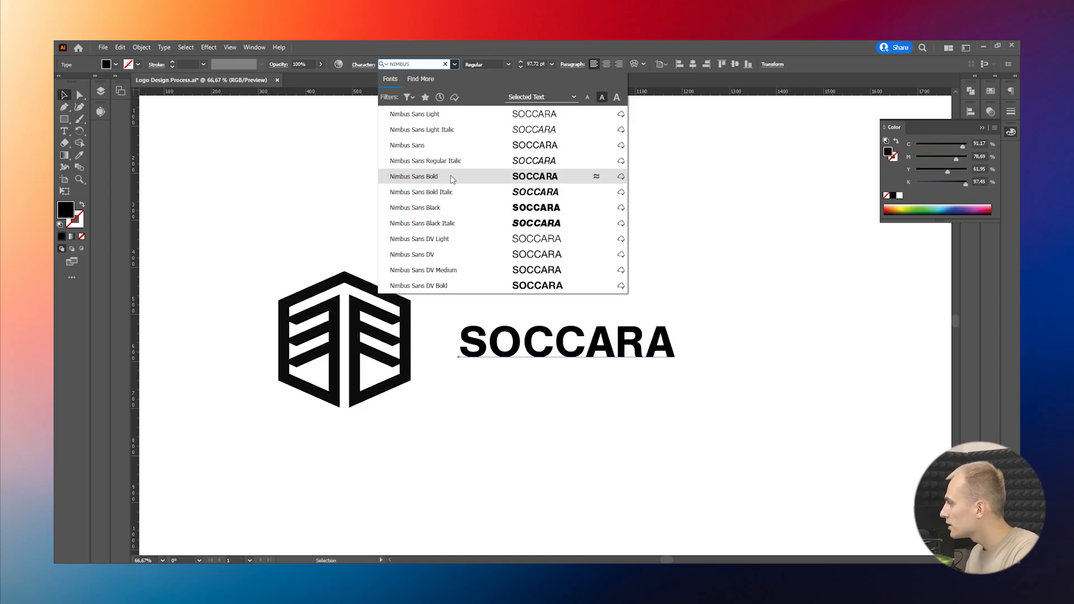
Step: Set the SOCCARA wordmark in the Nimbus Sans Bold font
click(451, 175)
click(713, 393)
scroll(713, 393, down, 1)
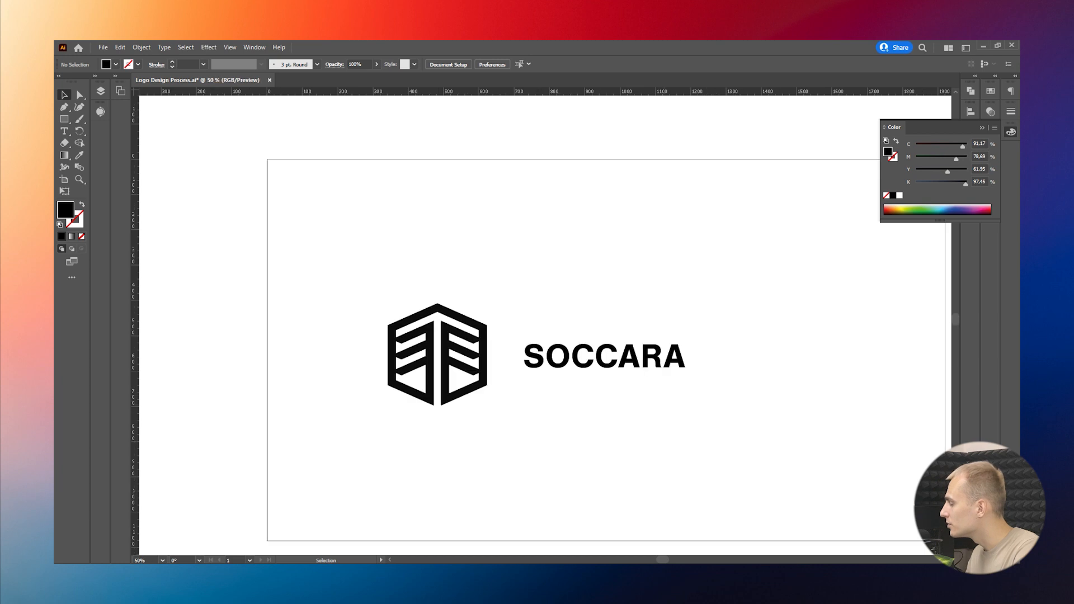
Step: Draw a red horizontal guide line from the mark's top branch tip across the wordmark and duplicate it lower down
drag(712, 393, 726, 396)
click(615, 358)
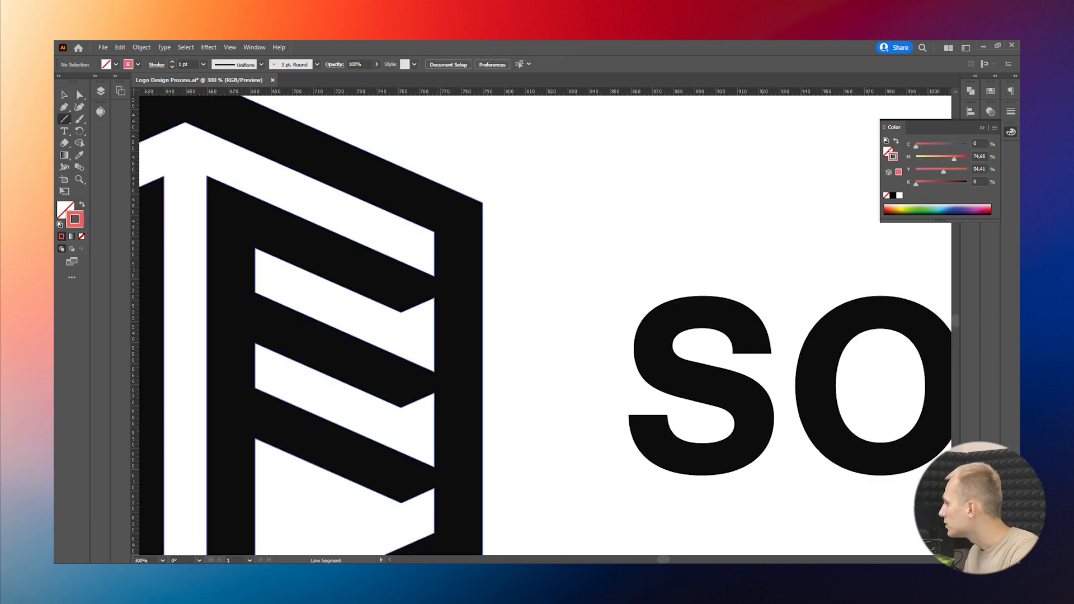
drag(434, 275, 846, 276)
drag(498, 226, 498, 331)
Step: Scale the SOCCARA wordmark to fit the height between the two red guide lines and move it farther from the mark
drag(625, 263, 625, 256)
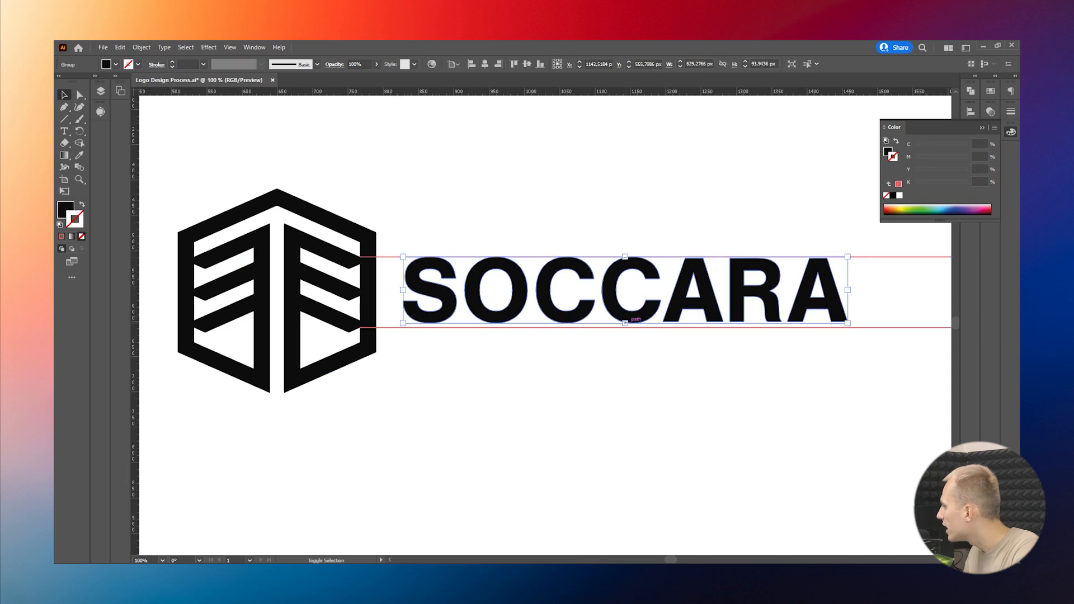
drag(625, 323, 625, 327)
drag(537, 300, 584, 301)
click(567, 407)
scroll(568, 407, down, 3)
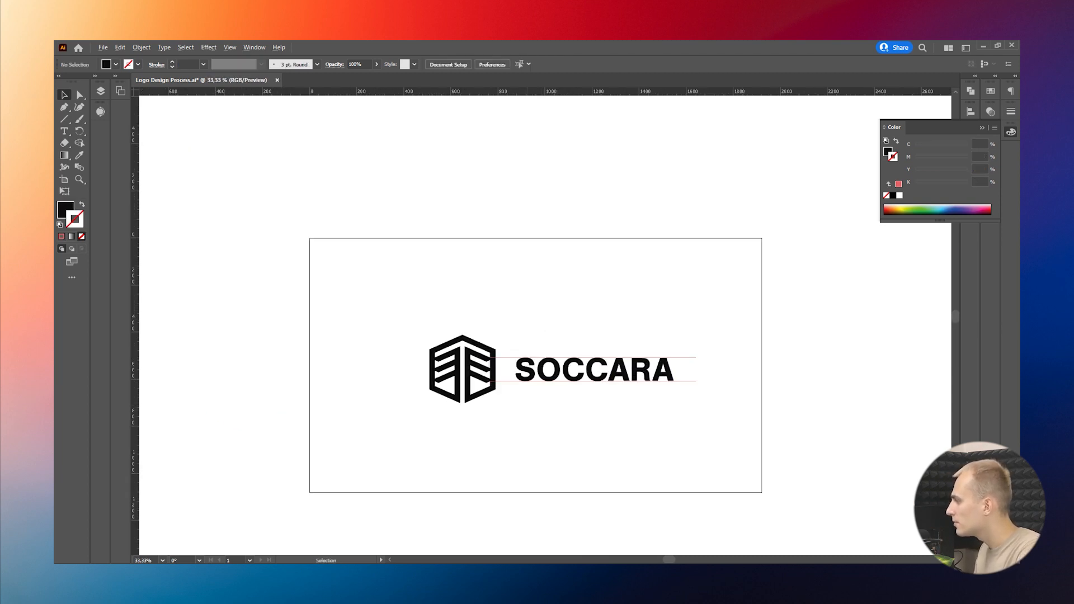
scroll(526, 405, up, 1)
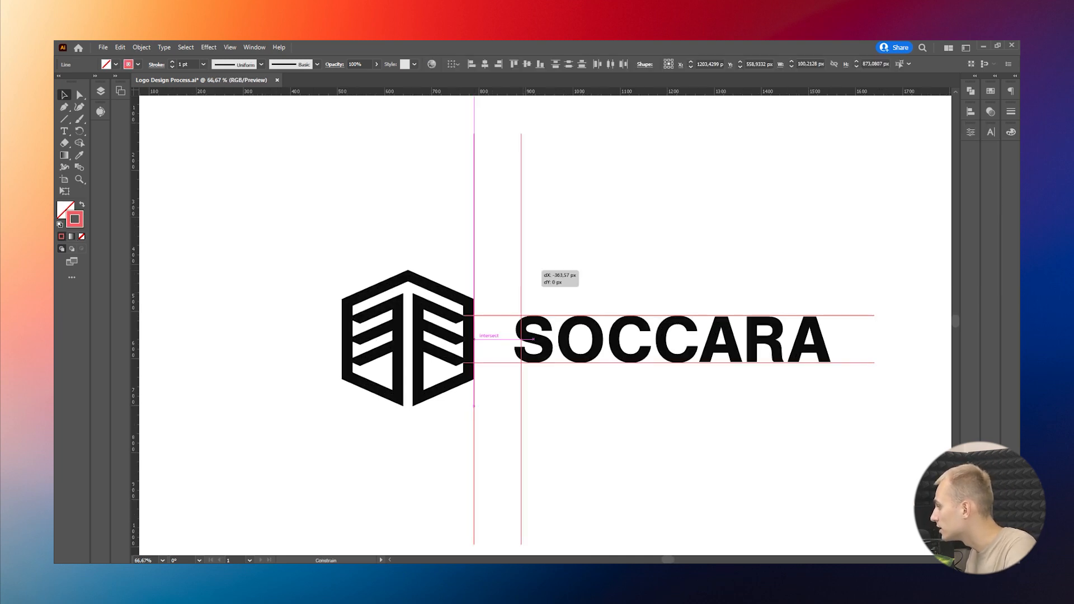
Step: Place a red vertical guide line midway between the two vertical guides and align the SOCCARA wordmark's left edge to it
drag(522, 268, 521, 269)
click(576, 240)
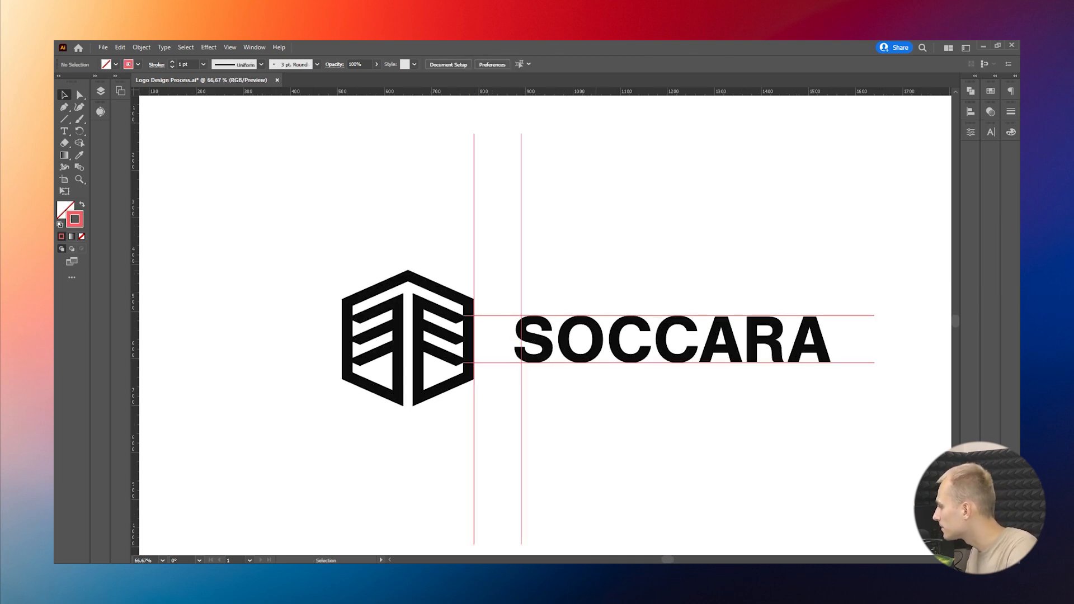
drag(520, 227, 497, 227)
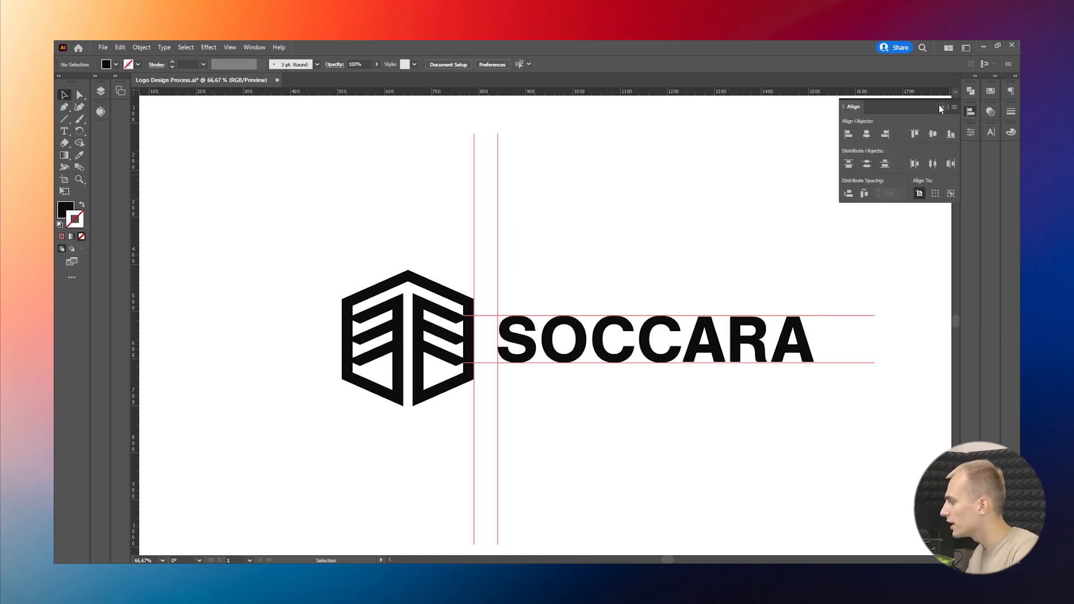
click(940, 107)
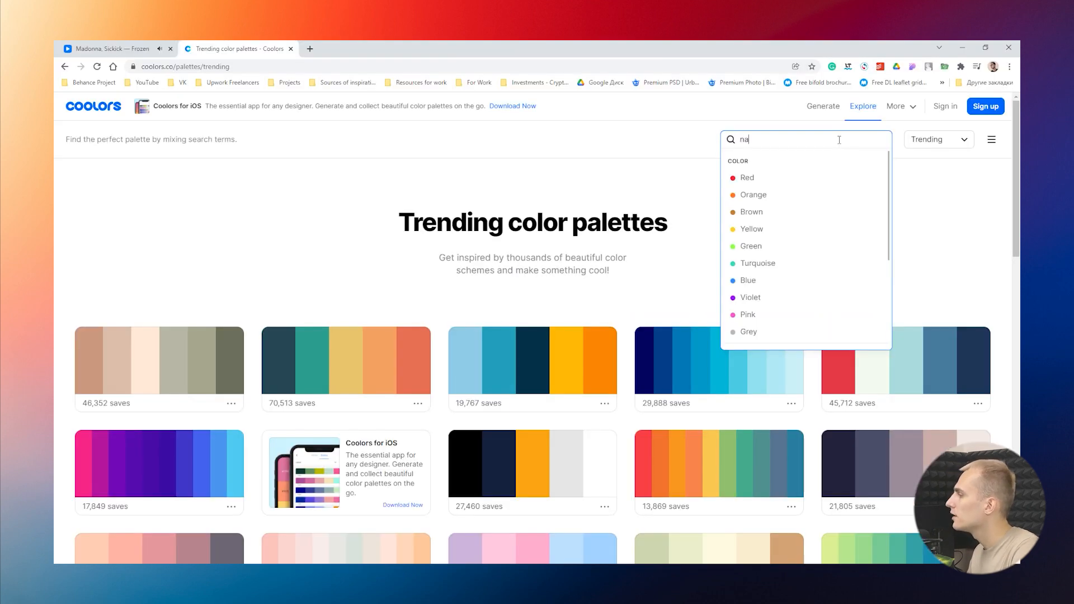
text(ural)
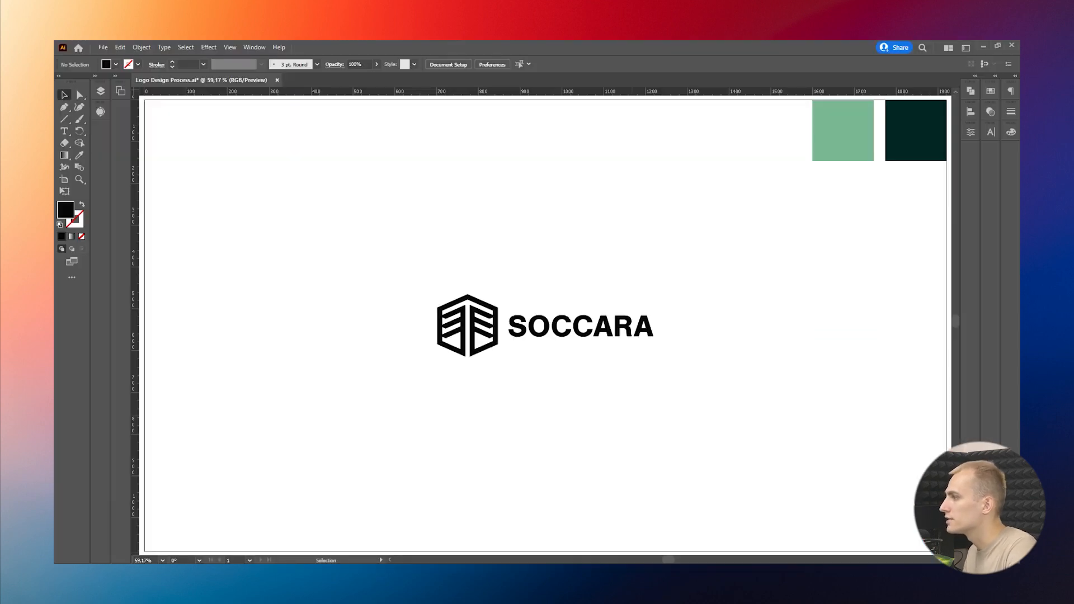
Step: Recolour the mark with the light green swatch and the SOCCARA wordmark with the dark green swatch using the Eyedropper
click(463, 331)
key(i)
click(843, 131)
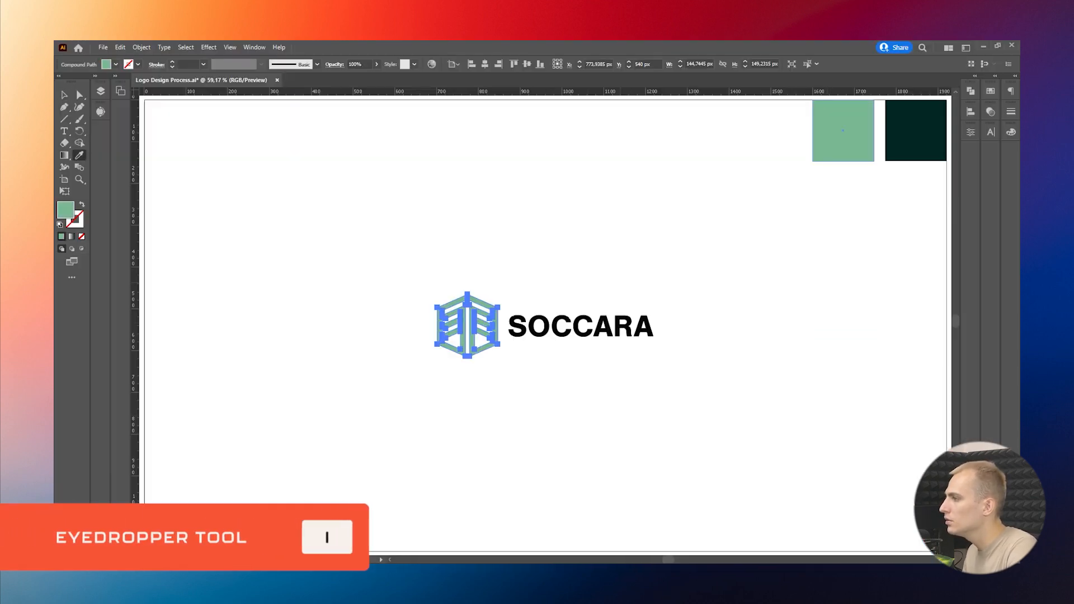
key(v)
click(581, 326)
key(i)
click(914, 130)
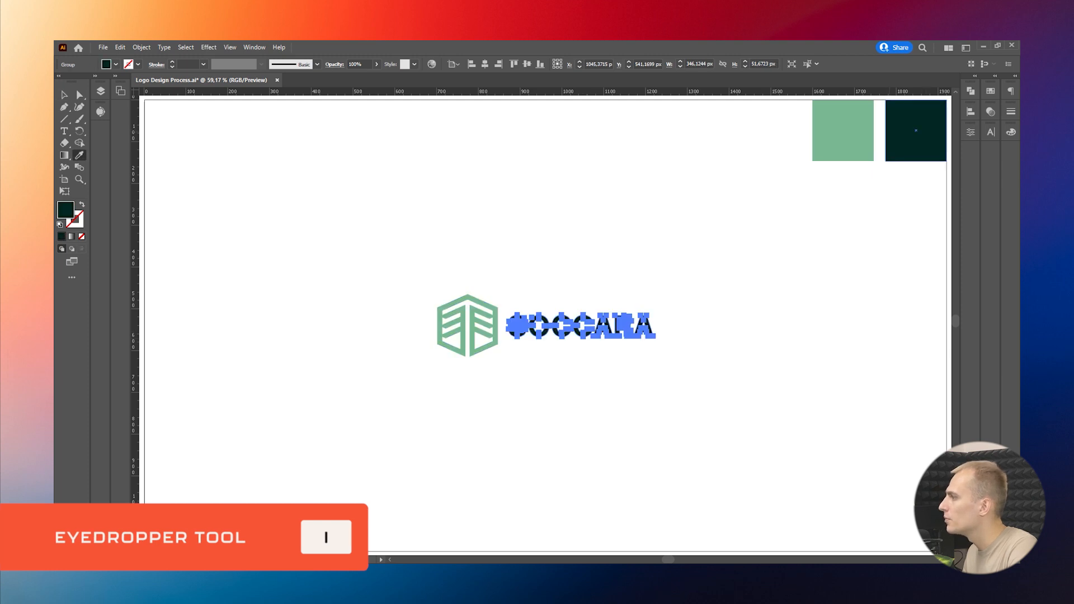
key(v)
key(ctrl+shift+a)
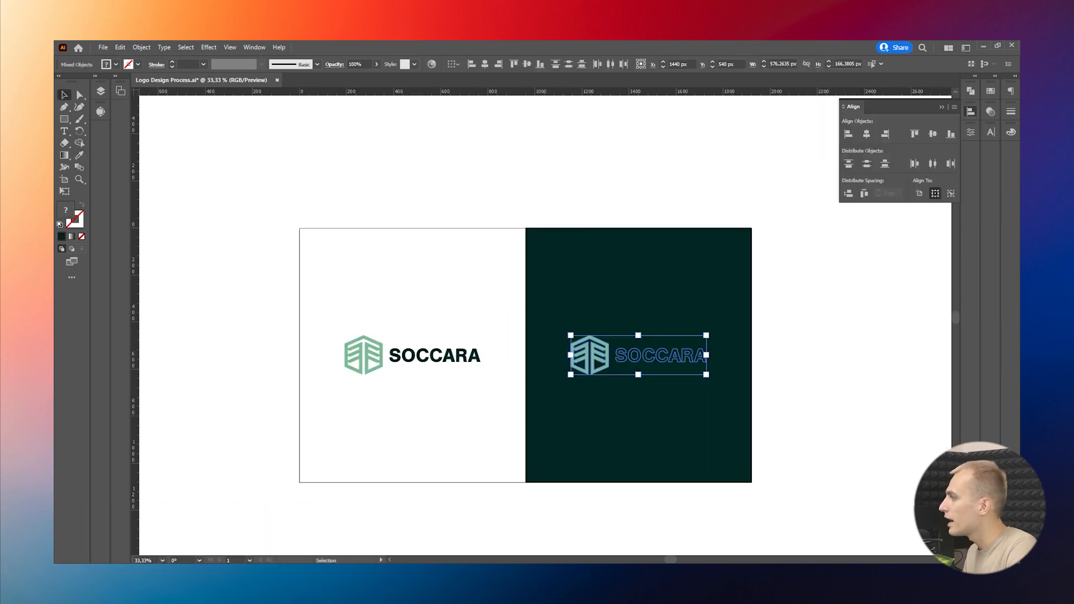
Step: Recolour the SOCCARA wordmark on the dark green panel white by sampling the white background, and save the document
key(ctrl+shift+a)
click(689, 355)
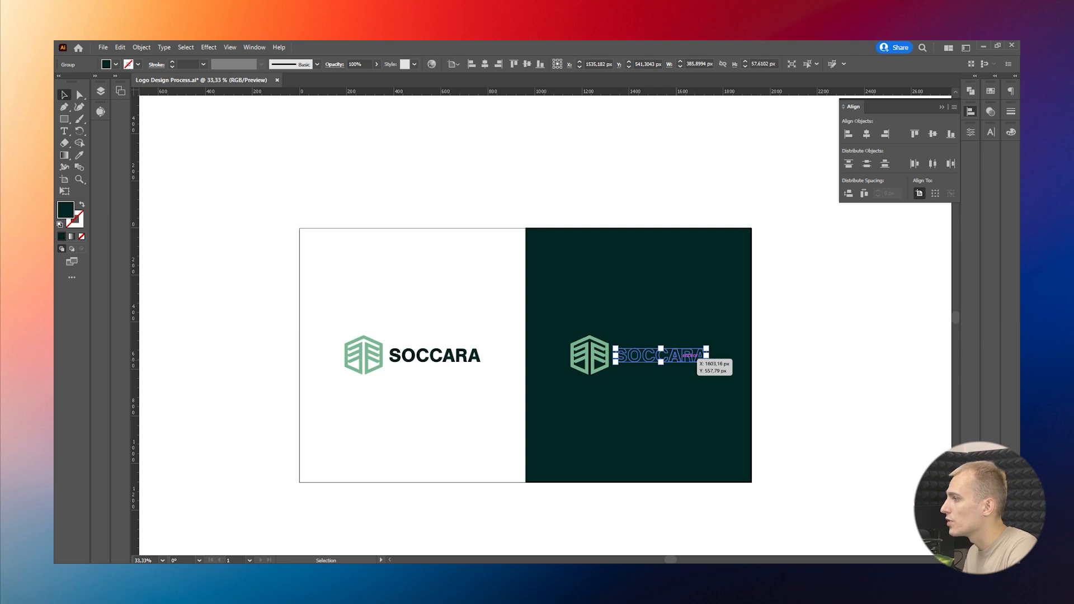
key(i)
click(436, 313)
key(v)
key(ctrl+shift+a)
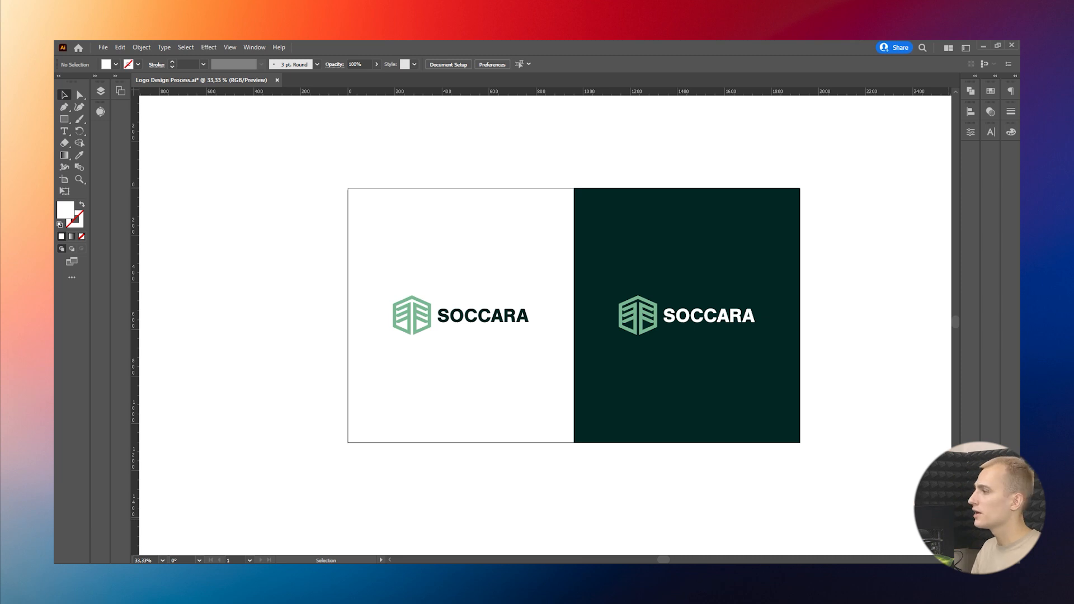
key(ctrl+s)
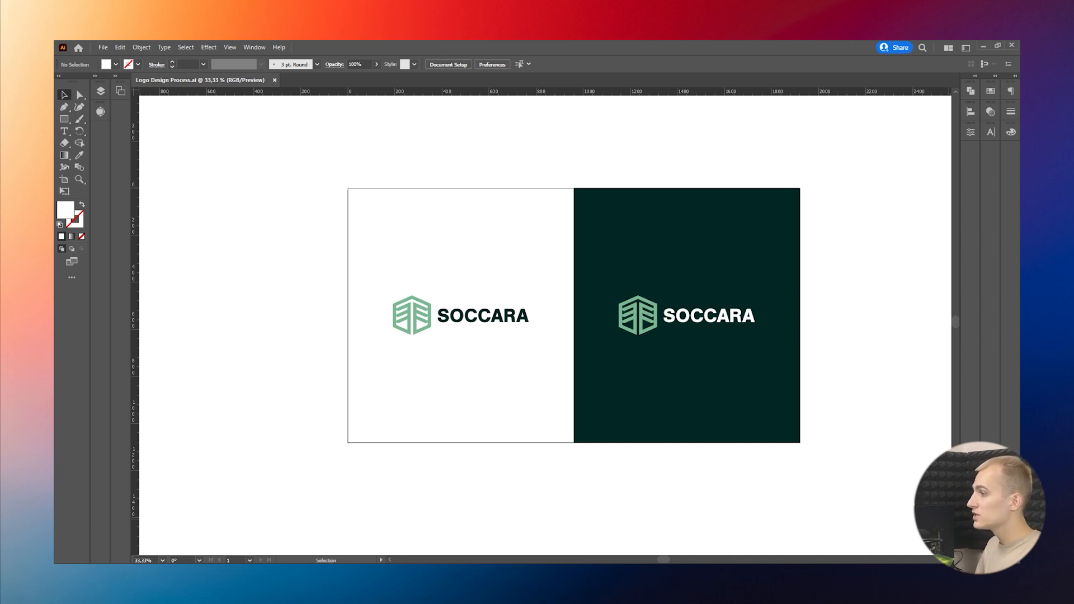